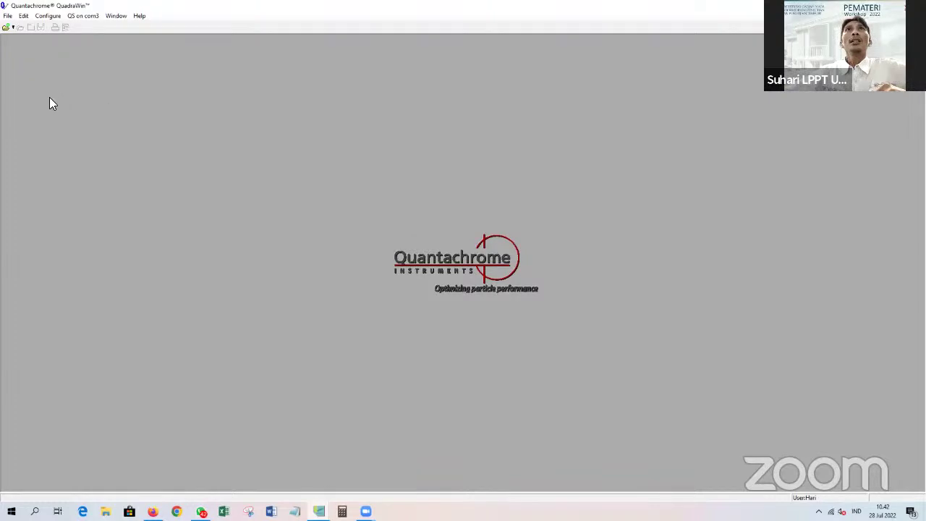
Begin a new analysis setup with stations 1 and 2 active and Nitrogen as the adsorbate, and open station 1's settings.
{"action": "left_click", "coordinate": [88, 17]}
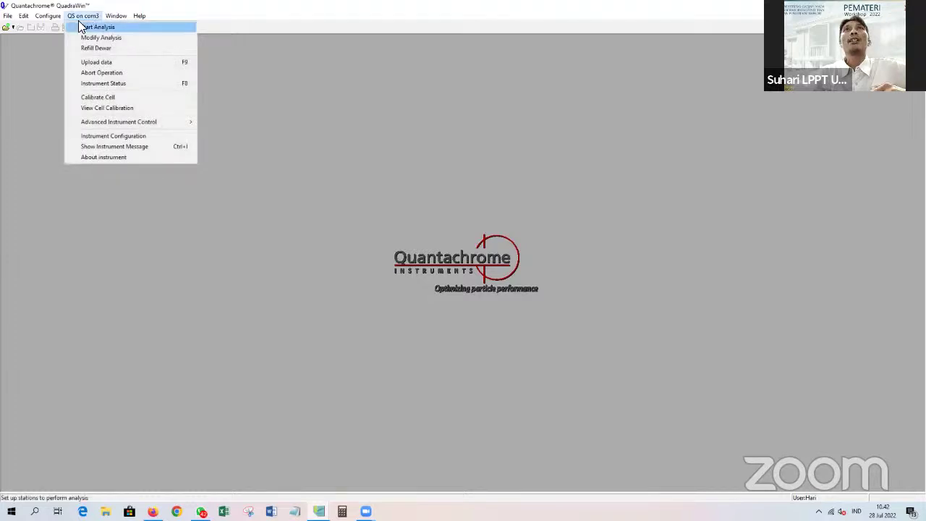
{"action": "left_click", "coordinate": [120, 28]}
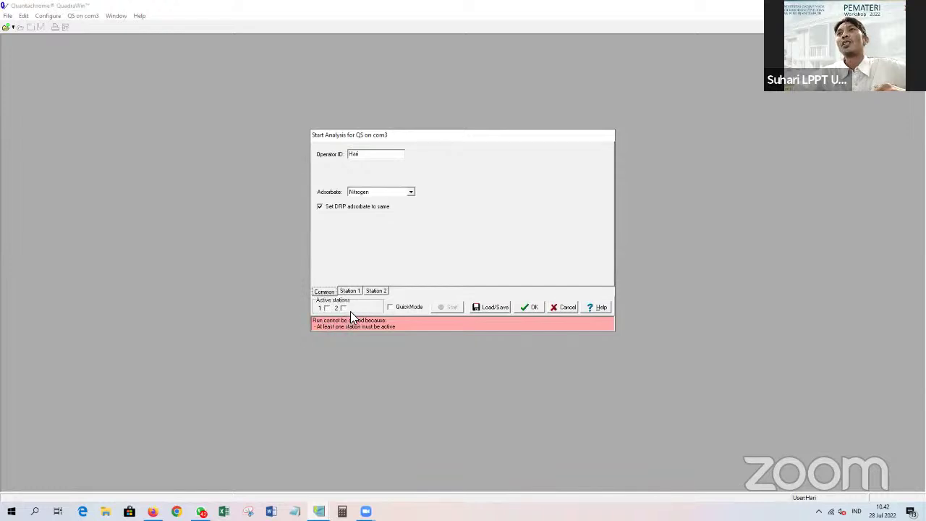
{"action": "left_click", "coordinate": [326, 308]}
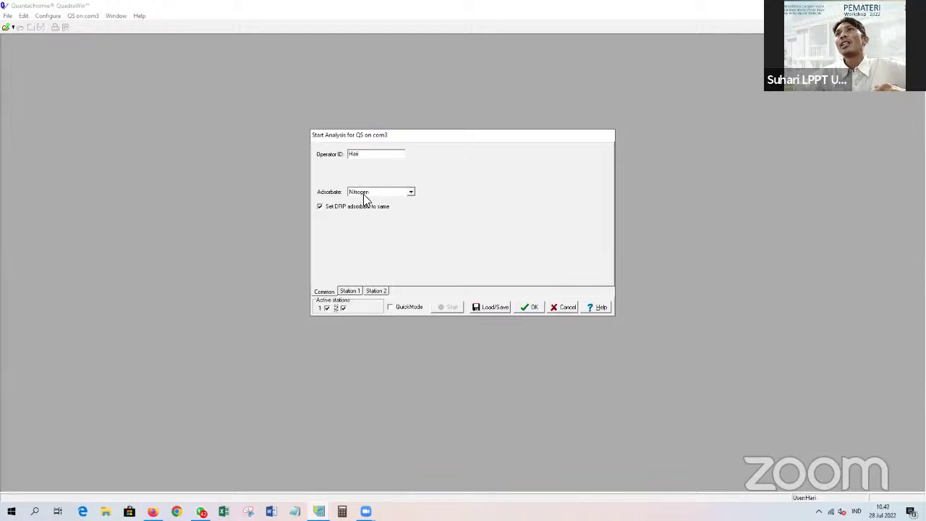
{"action": "left_click", "coordinate": [411, 194]}
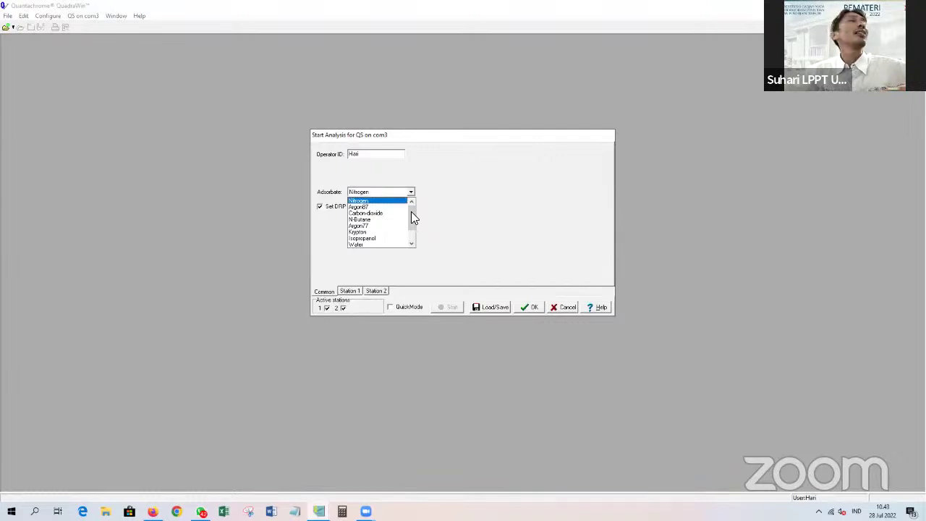
{"action": "left_click", "coordinate": [370, 201]}
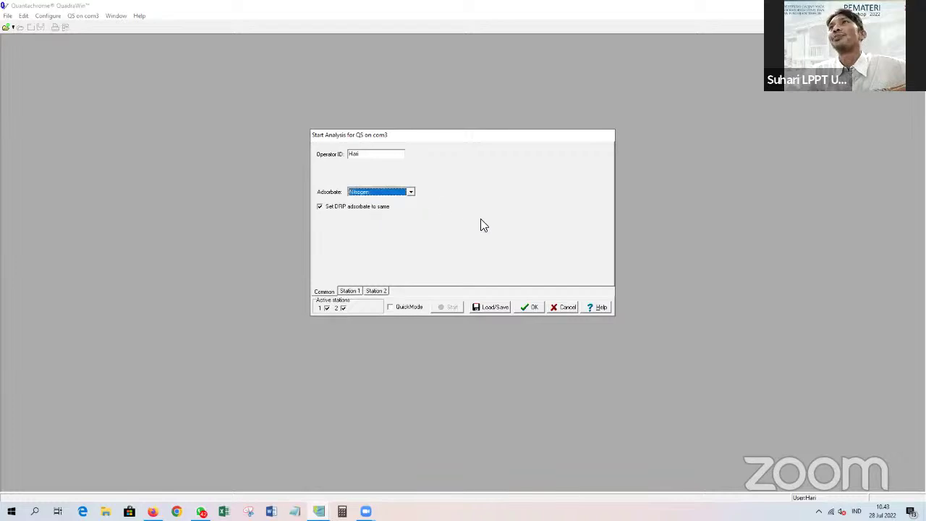
{"action": "left_click", "coordinate": [350, 292]}
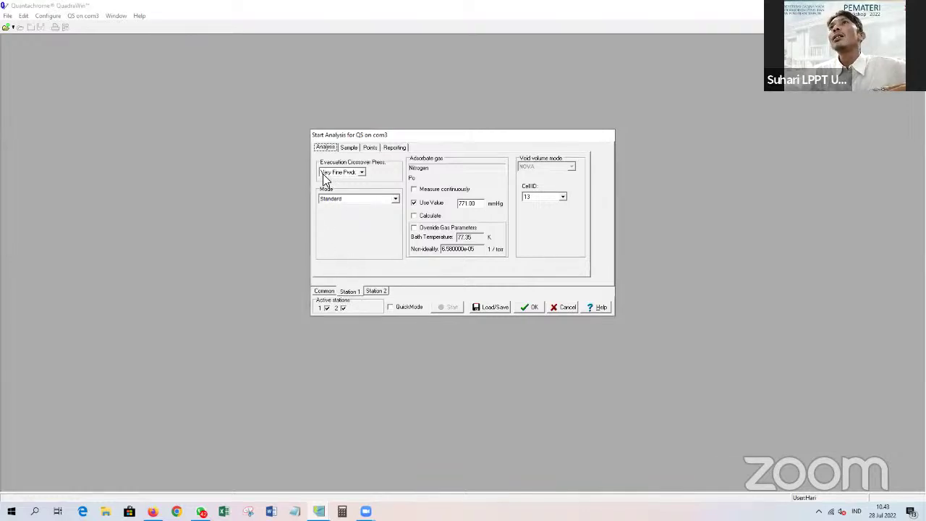
Try the Very Fine Pwdr., Fine Pwdr., Crs. Pwdr. and Pellet presets for station 1's evacuation crossover pressure.
{"action": "left_click", "coordinate": [362, 173]}
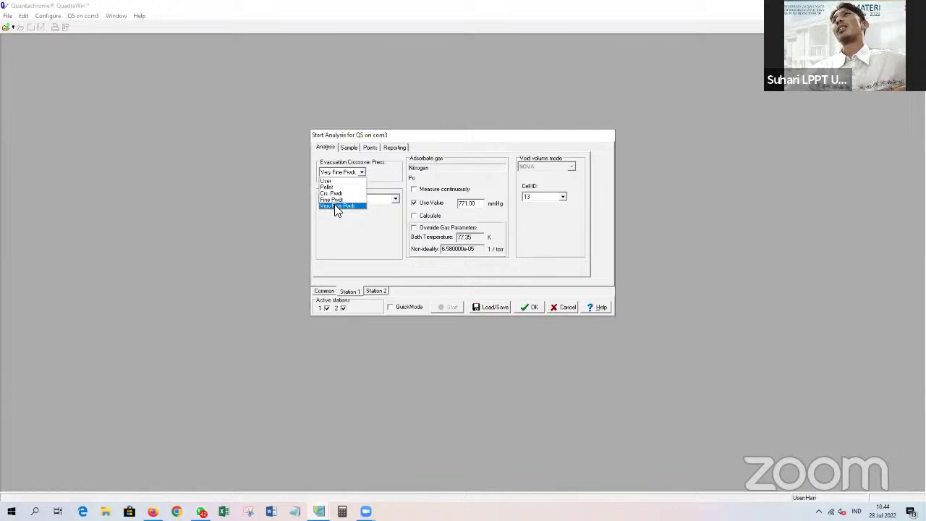
{"action": "left_click", "coordinate": [334, 204]}
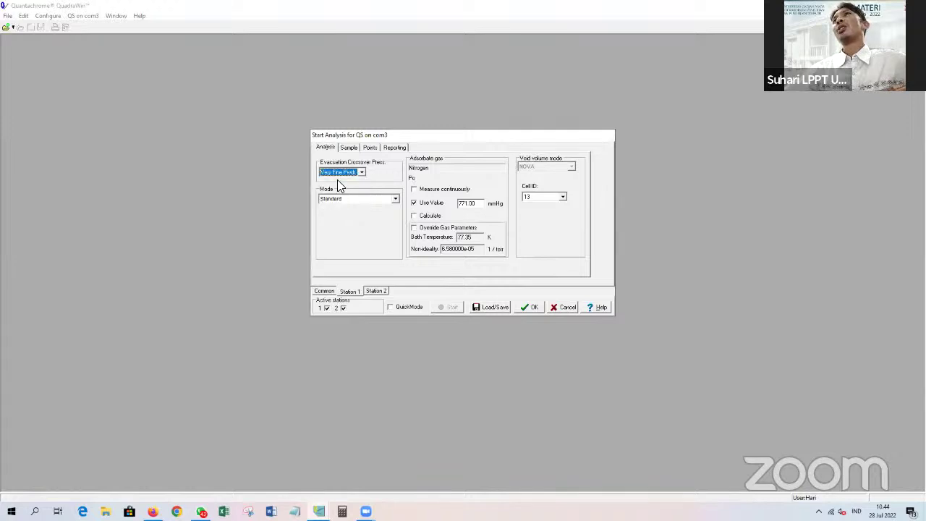
{"action": "left_click", "coordinate": [364, 172]}
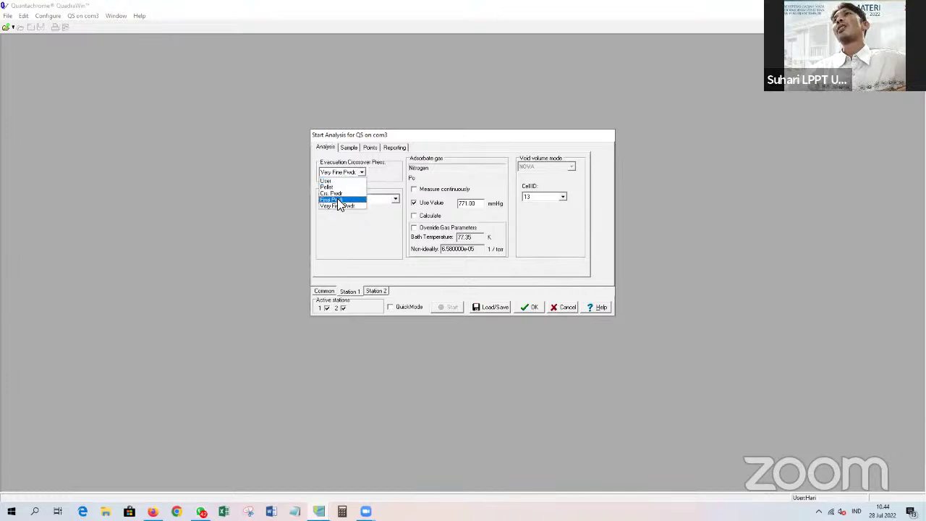
{"action": "left_click", "coordinate": [337, 201]}
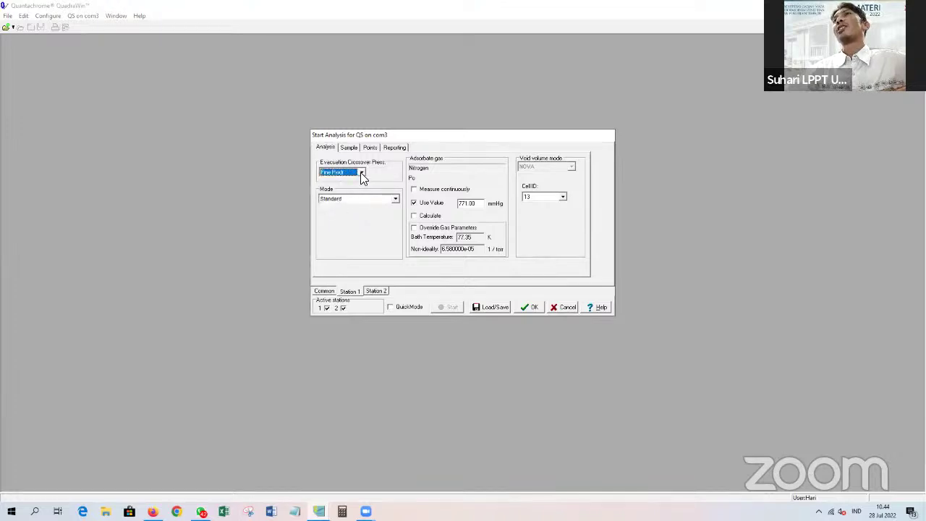
{"action": "left_click", "coordinate": [361, 173]}
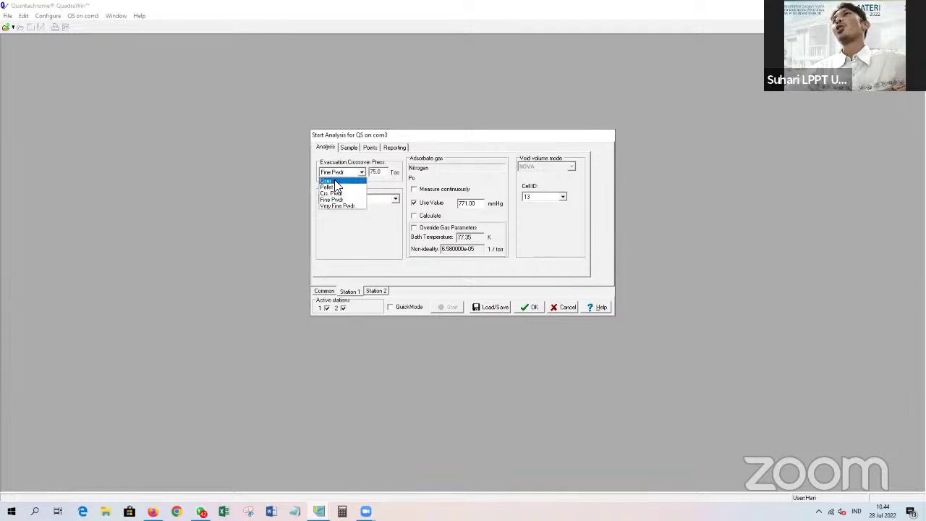
{"action": "left_click", "coordinate": [337, 194]}
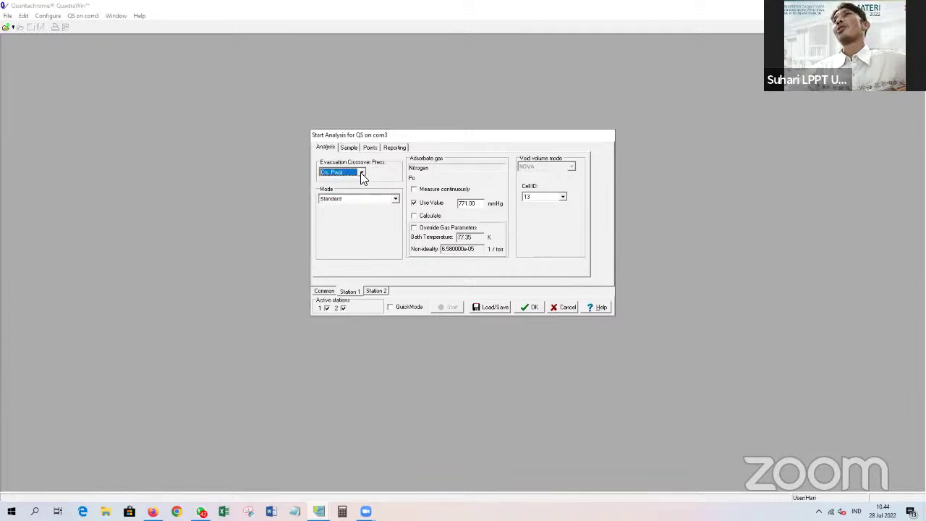
{"action": "left_click", "coordinate": [361, 173]}
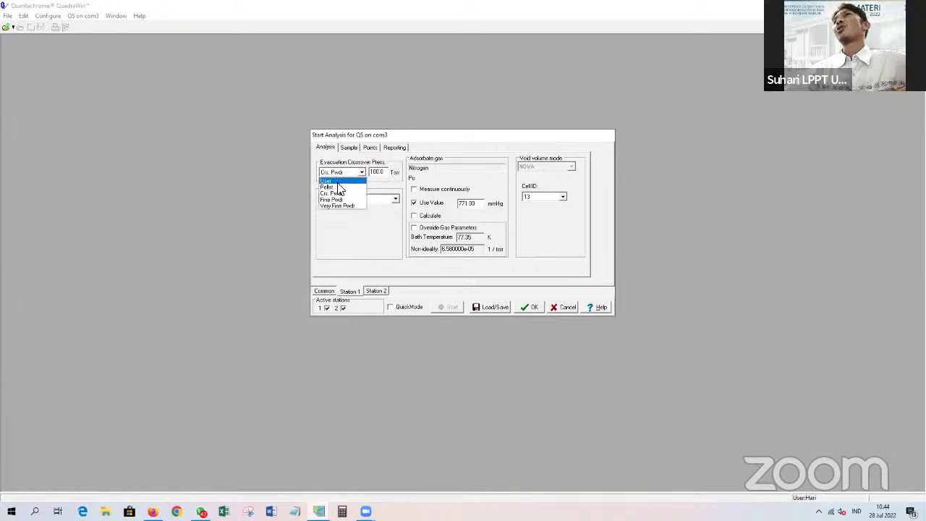
{"action": "left_click", "coordinate": [338, 187]}
{"action": "left_click", "coordinate": [360, 172]}
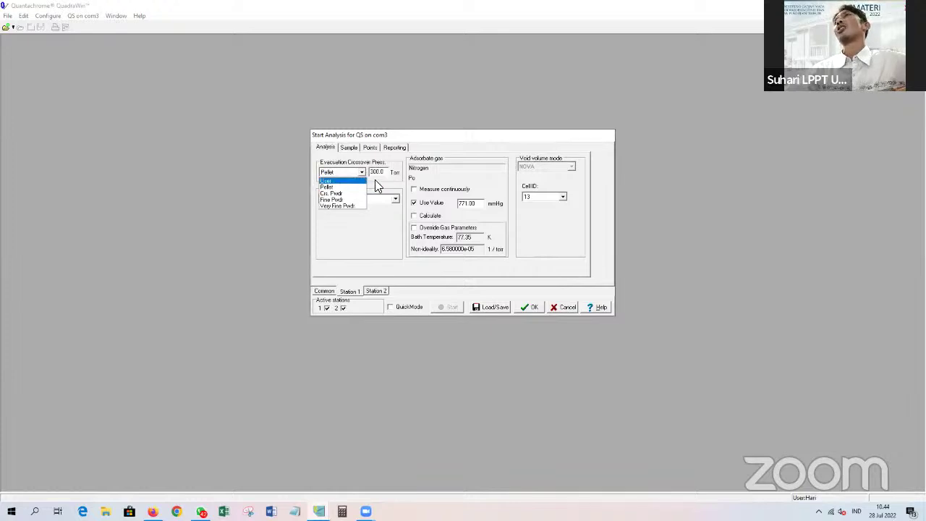
{"action": "left_click", "coordinate": [375, 179]}
Set station 1's evacuation crossover pressure to Fine Pwdr. and its cell ID to 11.
{"action": "left_click", "coordinate": [362, 173]}
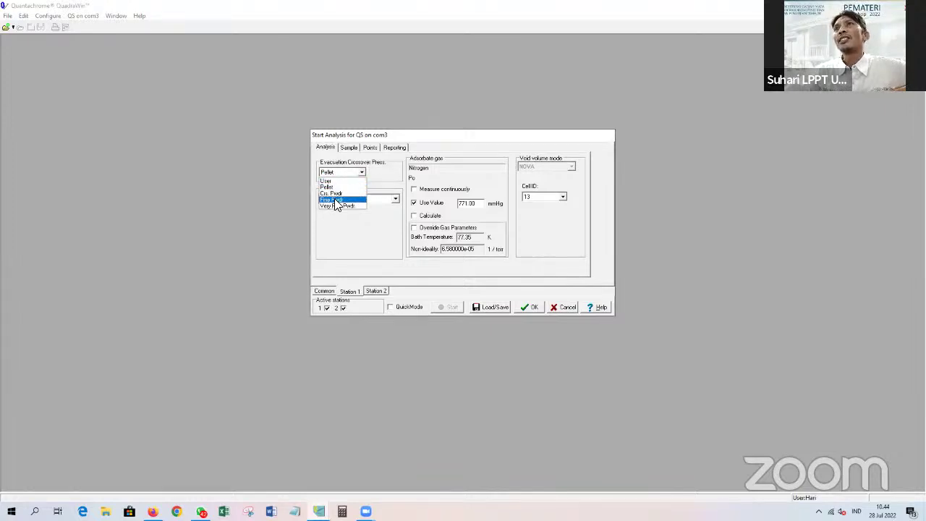
{"action": "left_click", "coordinate": [335, 204]}
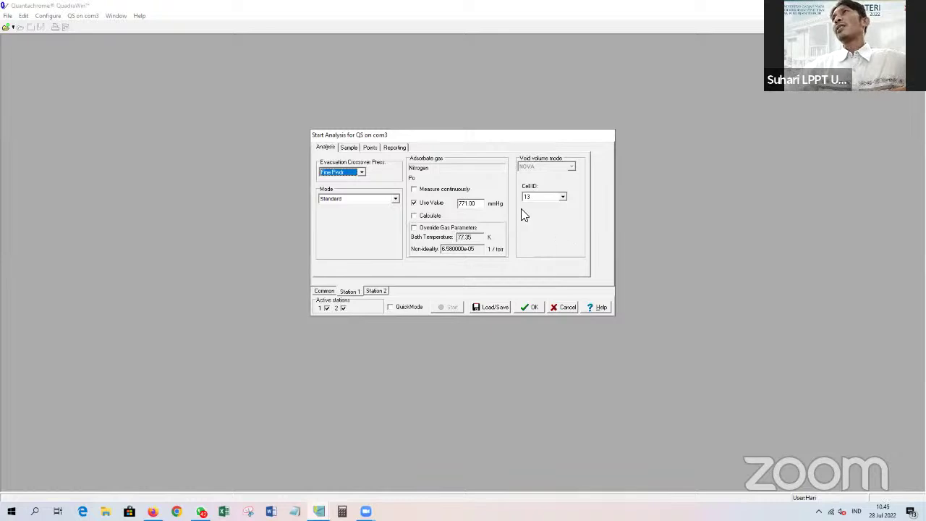
{"action": "left_click", "coordinate": [563, 197]}
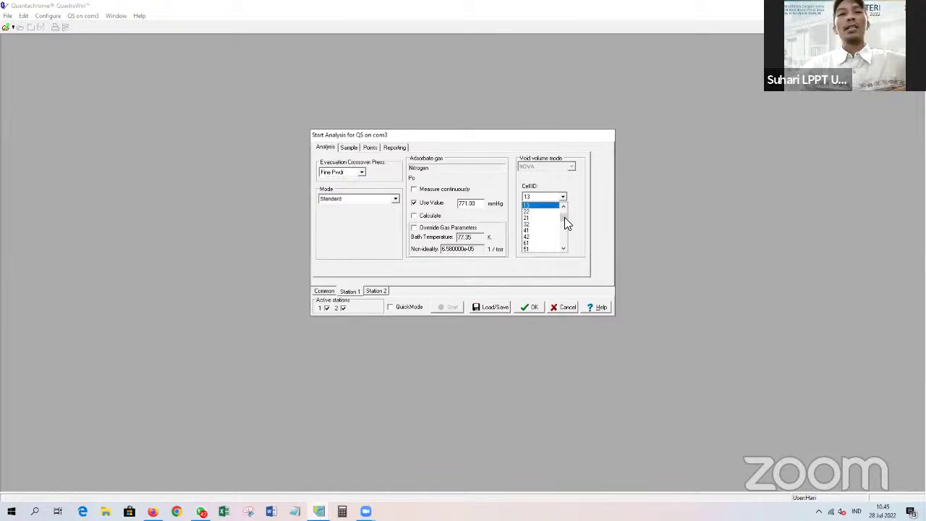
{"action": "left_click_drag", "start_coordinate": [563, 217], "coordinate": [563, 205]}
{"action": "left_click", "coordinate": [538, 206]}
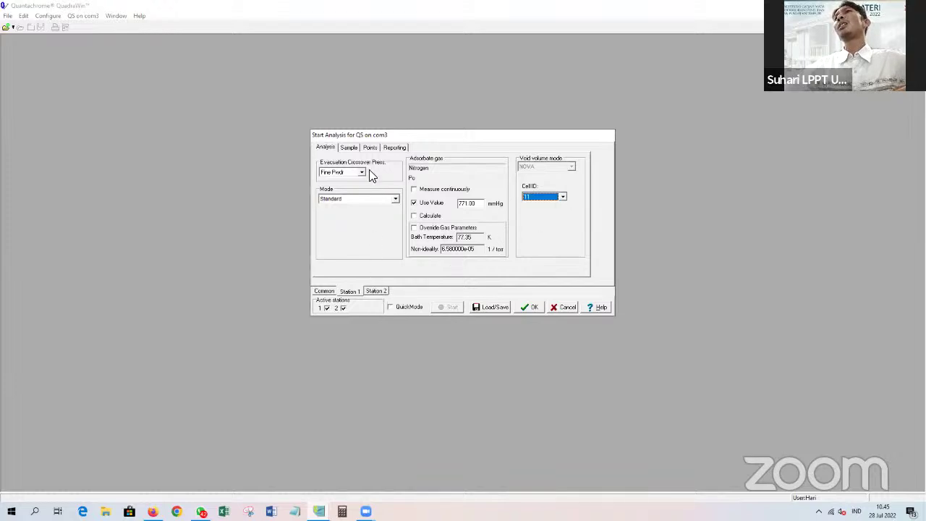
{"action": "left_click", "coordinate": [347, 147]}
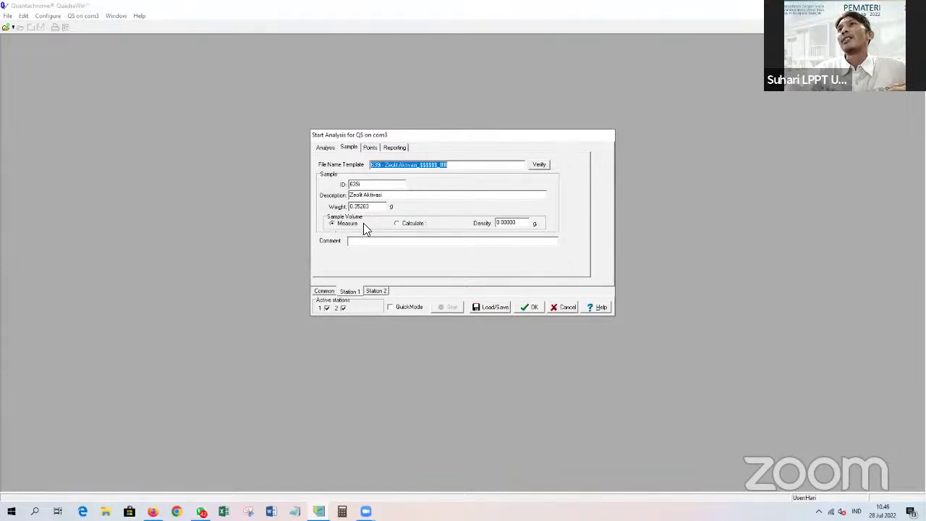
{"action": "left_click", "coordinate": [367, 148]}
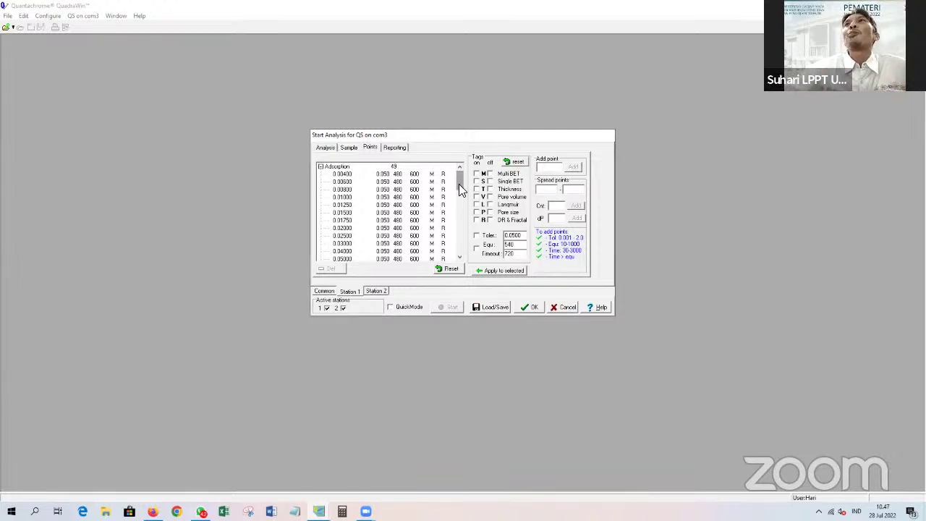
{"action": "left_click", "coordinate": [320, 167]}
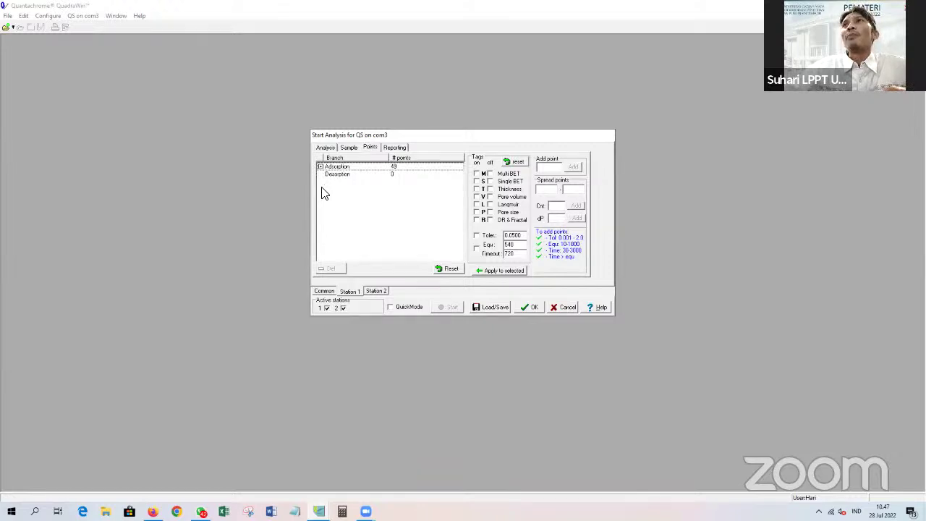
{"action": "left_click", "coordinate": [320, 167]}
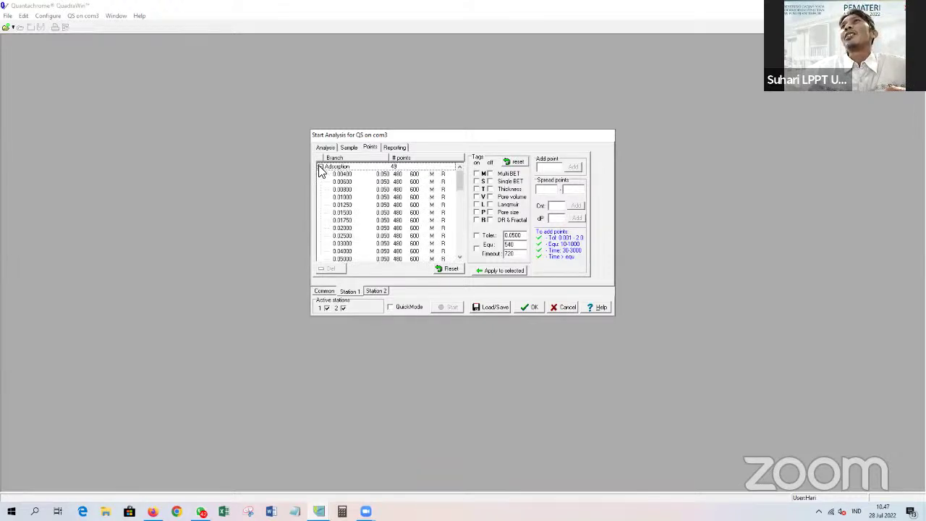
{"action": "left_click", "coordinate": [321, 167]}
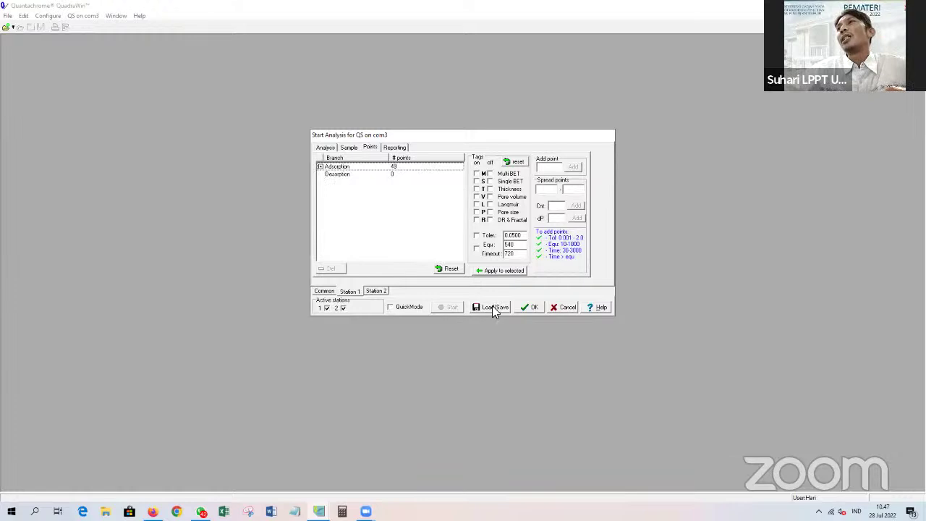
{"action": "left_click", "coordinate": [492, 307]}
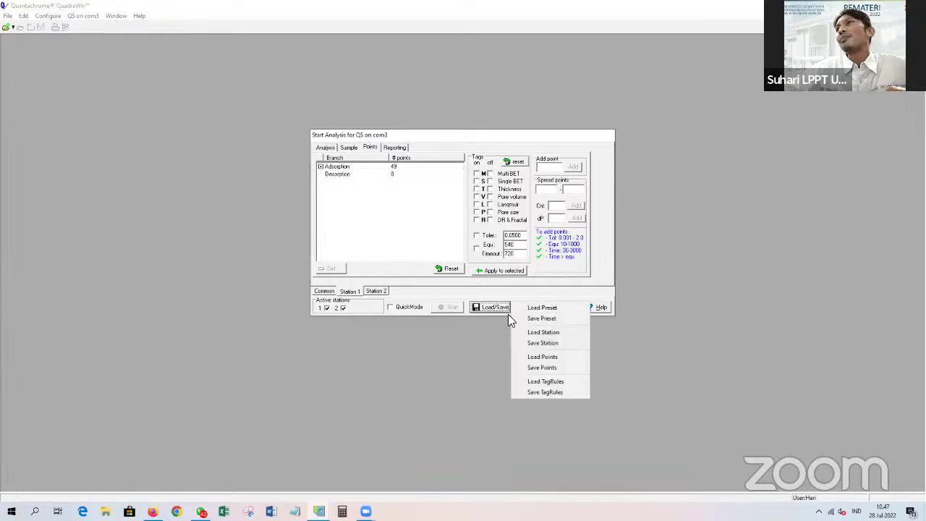
{"action": "left_click", "coordinate": [553, 357]}
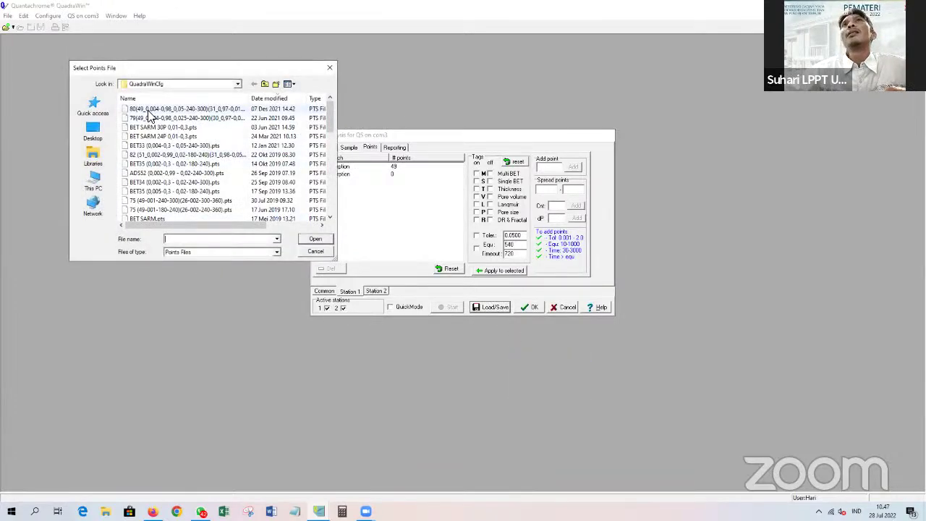
{"action": "double_click", "coordinate": [152, 112]}
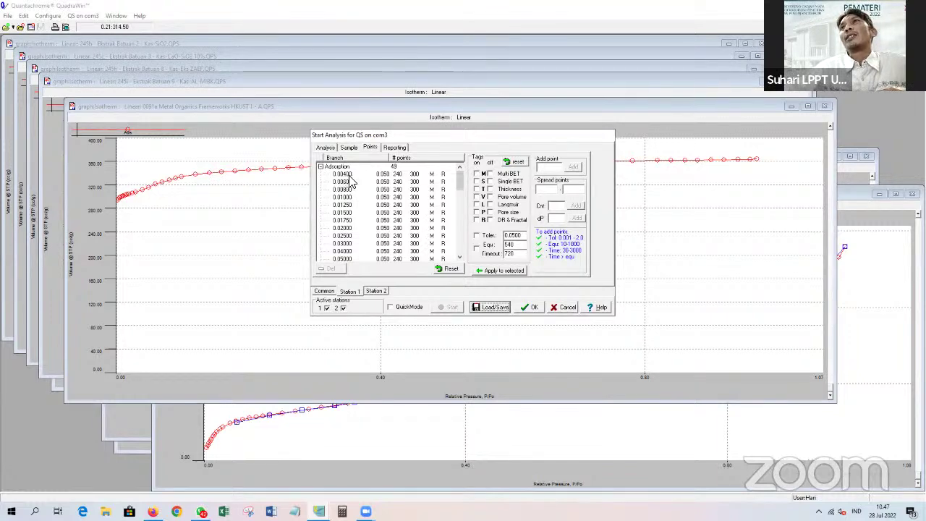
Examine the pressure, tolerance, equilibration and timeout values of station 1's adsorption and desorption points.
{"action": "left_click_drag", "start_coordinate": [460, 181], "coordinate": [461, 249]}
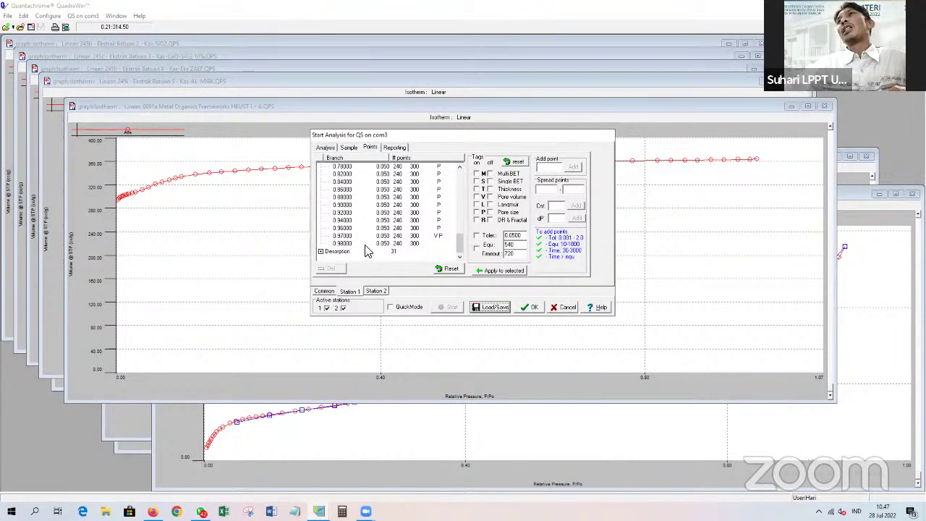
{"action": "scroll", "coordinate": [366, 250], "scroll_direction": "up", "scroll_amount": 15}
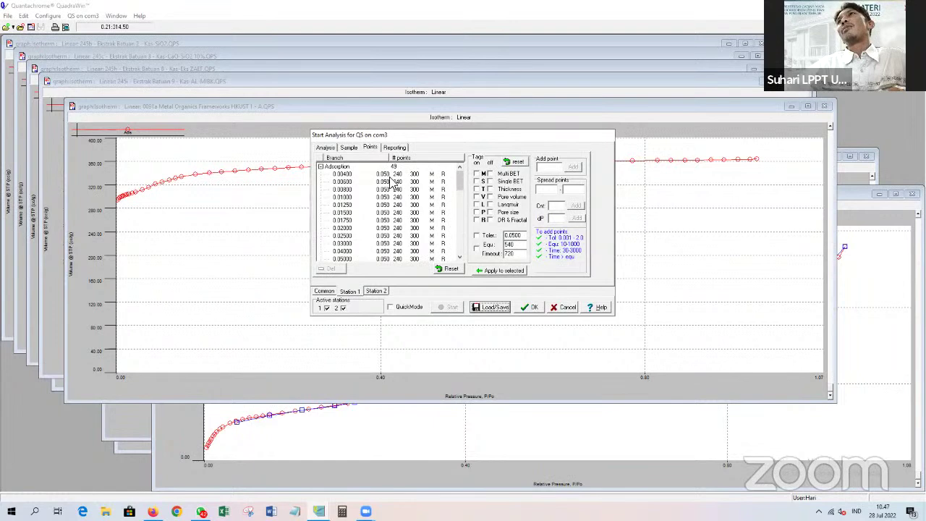
{"action": "scroll", "coordinate": [384, 217], "scroll_direction": "down", "scroll_amount": 15}
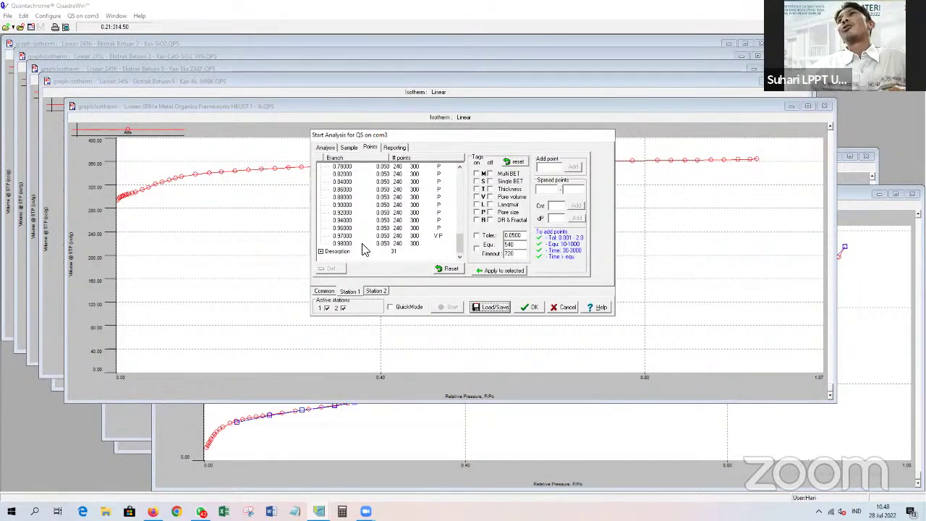
{"action": "left_click", "coordinate": [321, 252]}
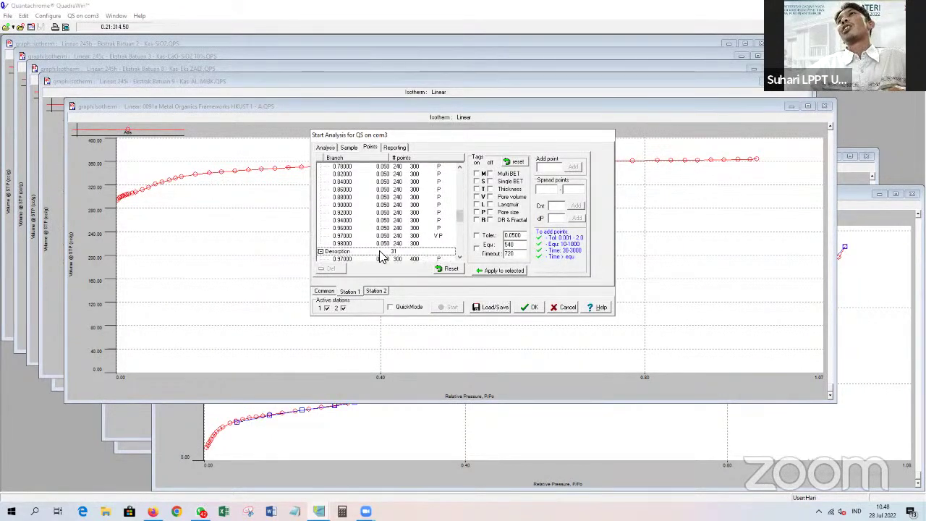
{"action": "scroll", "coordinate": [414, 245], "scroll_direction": "up", "scroll_amount": 15}
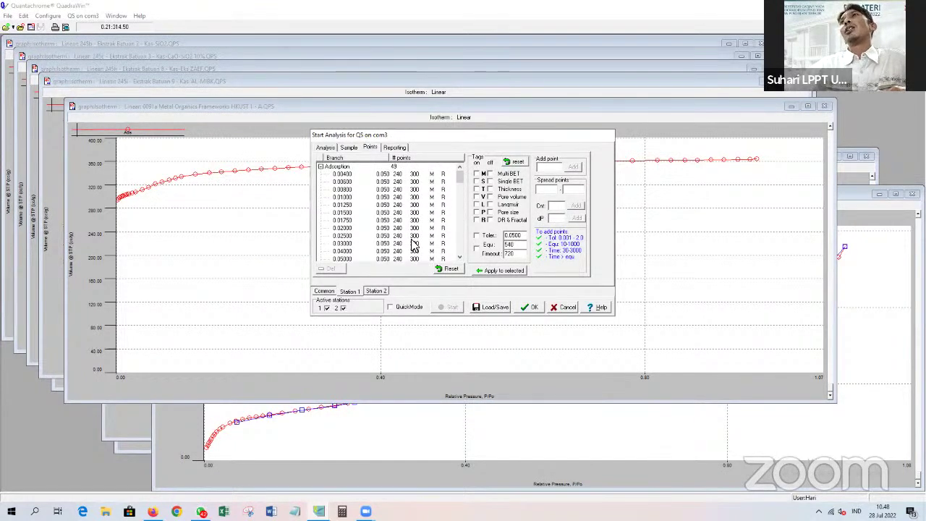
{"action": "scroll", "coordinate": [410, 232], "scroll_direction": "down", "scroll_amount": 1}
{"action": "scroll", "coordinate": [412, 231], "scroll_direction": "down", "scroll_amount": 10}
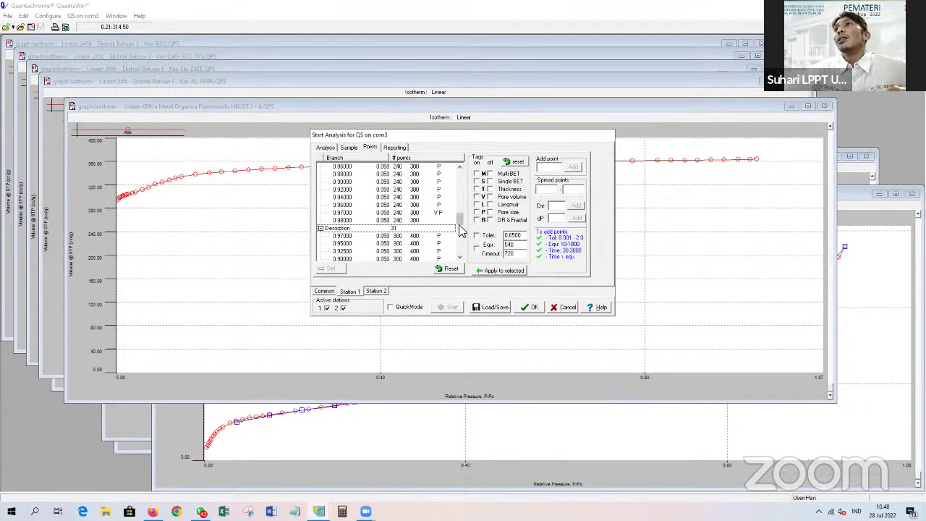
{"action": "left_click_drag", "start_coordinate": [461, 221], "coordinate": [469, 178]}
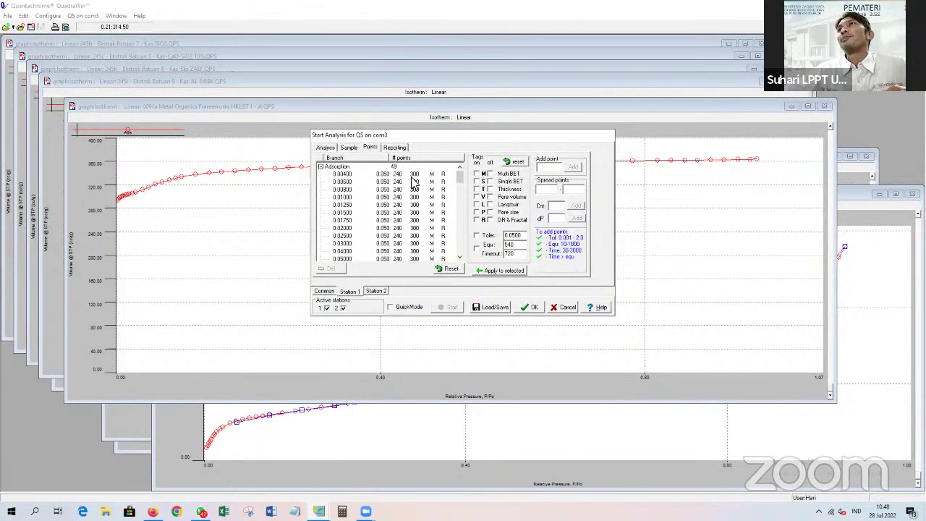
{"action": "scroll", "coordinate": [413, 186], "scroll_direction": "down", "scroll_amount": 15}
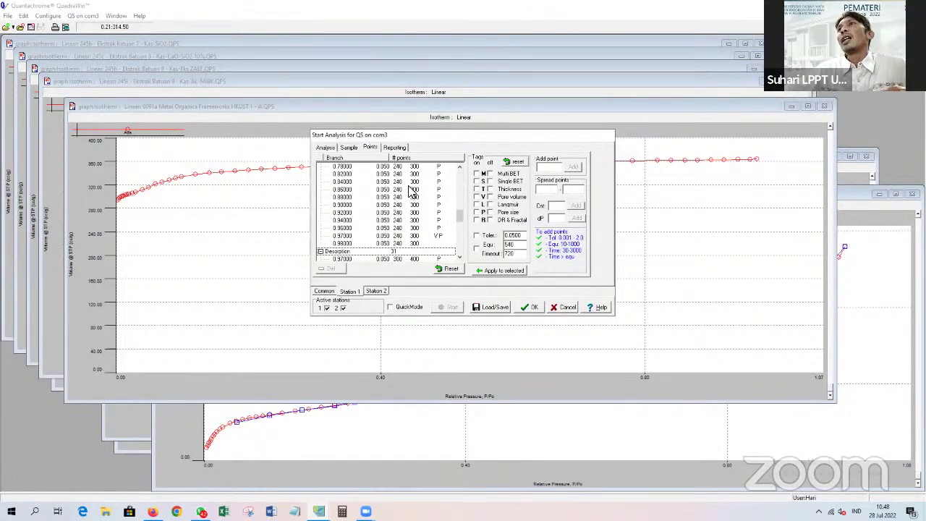
{"action": "scroll", "coordinate": [412, 190], "scroll_direction": "up", "scroll_amount": 4}
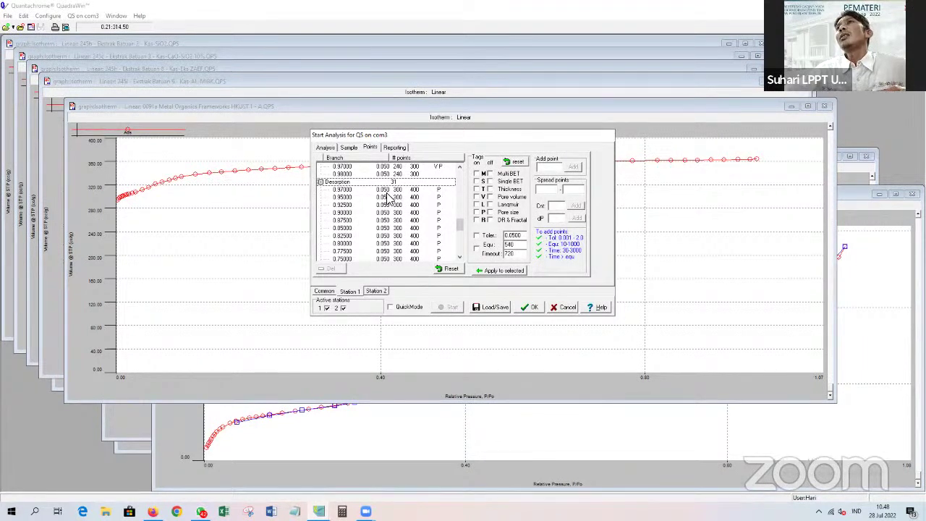
Check station 1's reporting settings, including auto reporting, outgas time and temperature, and ambient temperature.
{"action": "left_click", "coordinate": [395, 148]}
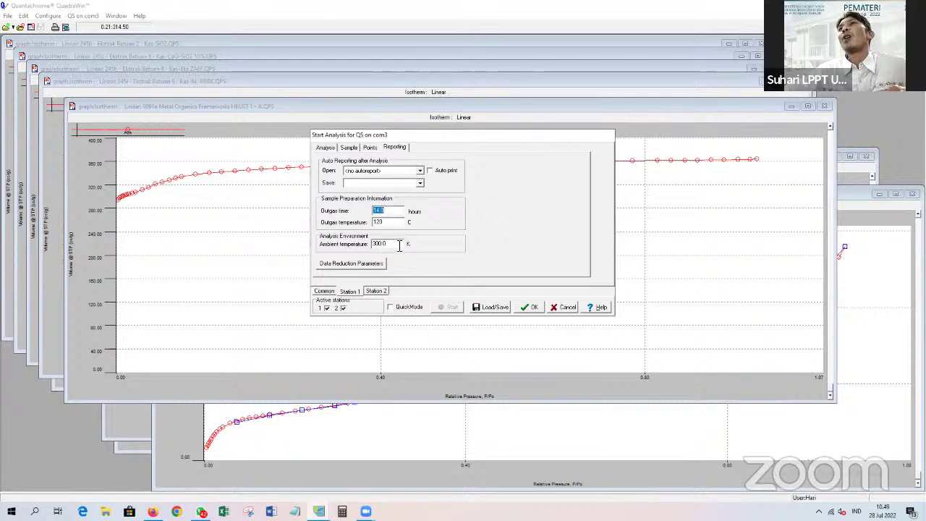
{"action": "left_click", "coordinate": [375, 292]}
{"action": "left_click", "coordinate": [357, 291]}
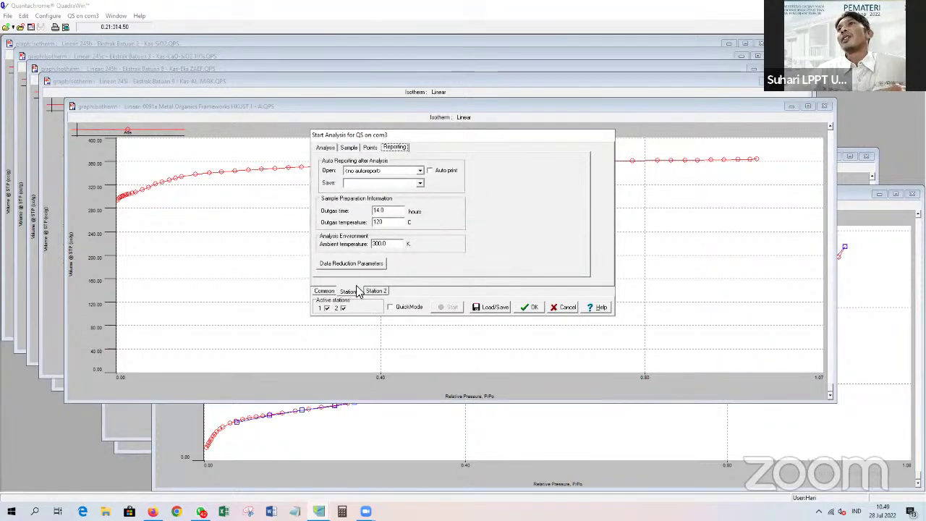
Examine station 1's general, adsorbate and adsorbent data reduction parameters, including the available adsorbent choices.
{"action": "left_click", "coordinate": [354, 266]}
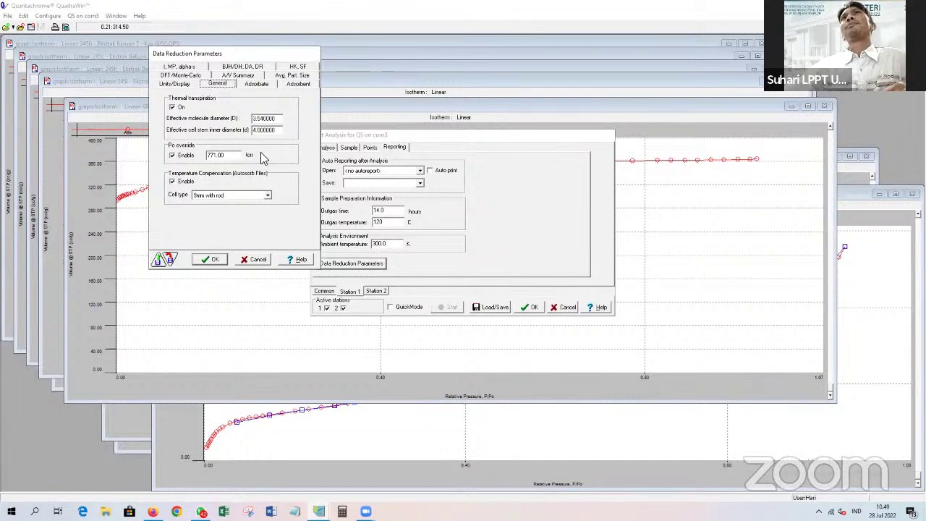
{"action": "left_click", "coordinate": [257, 84]}
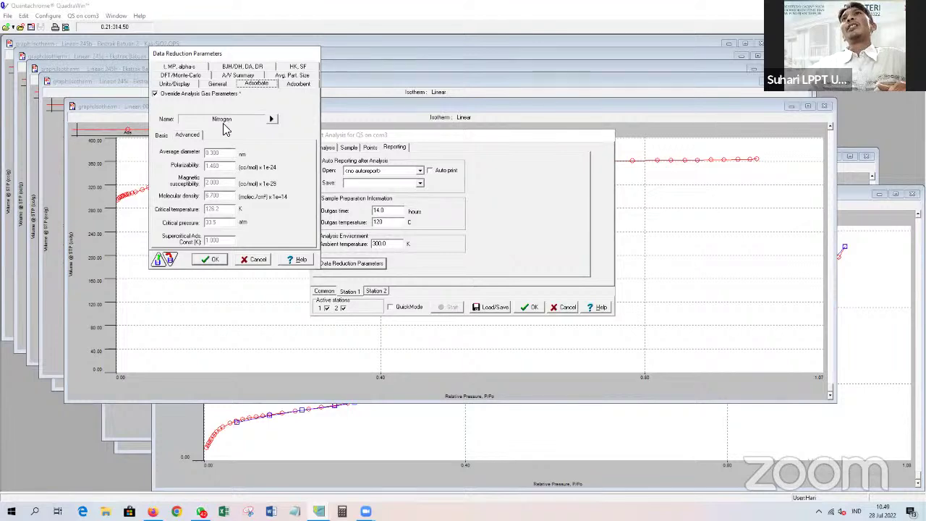
{"action": "left_click", "coordinate": [300, 86]}
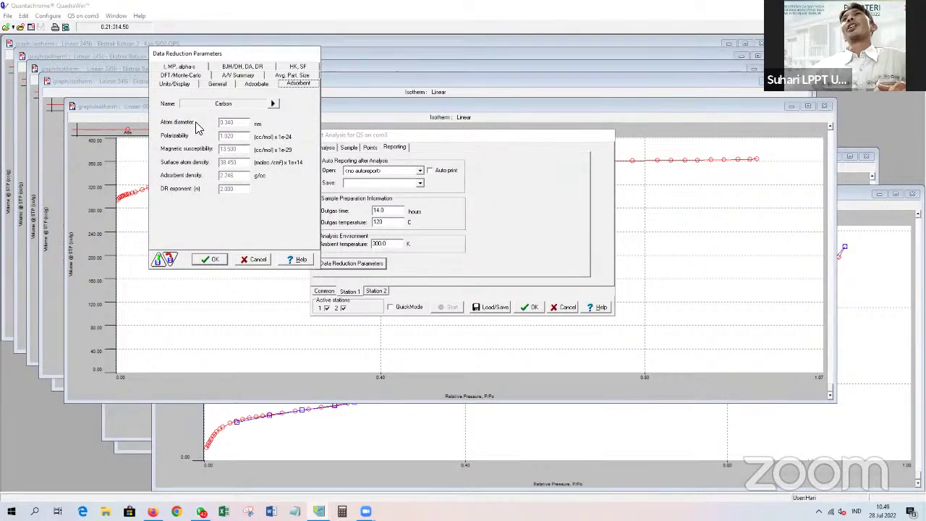
{"action": "left_click", "coordinate": [274, 105]}
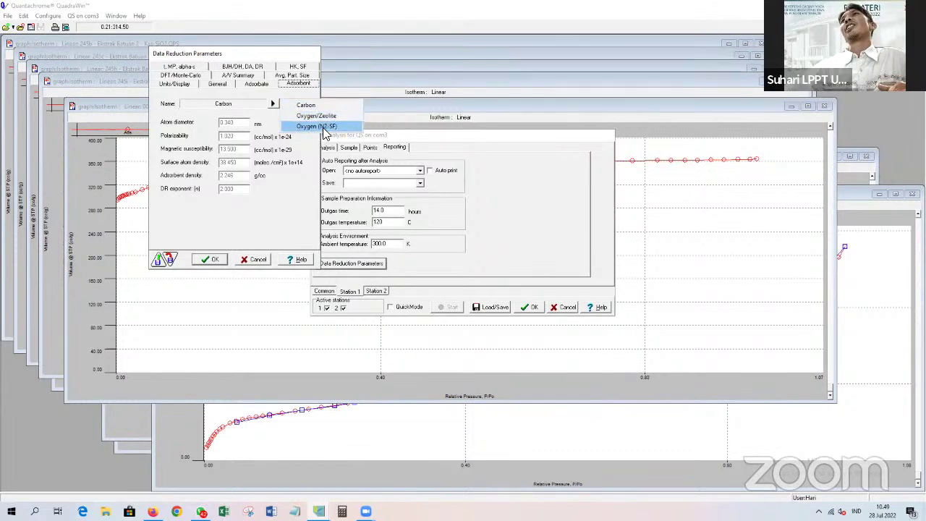
{"action": "left_click", "coordinate": [300, 196]}
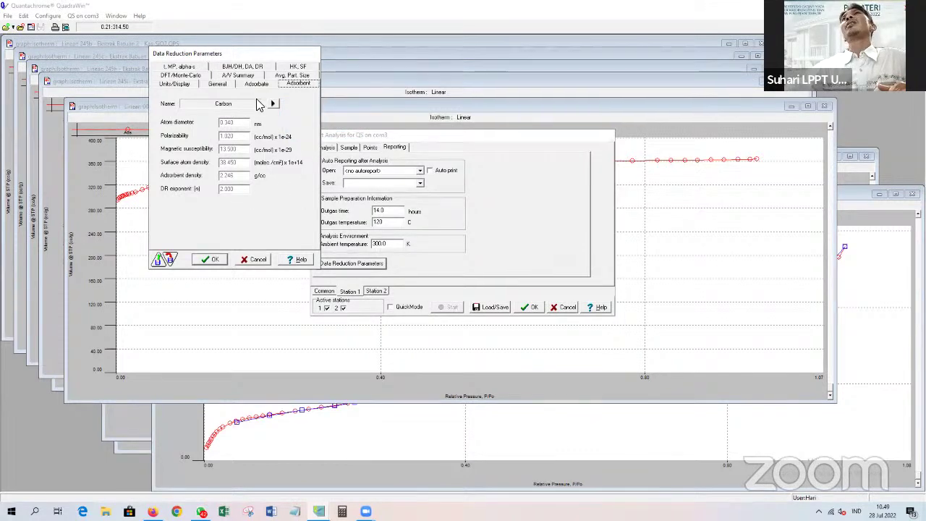
Include the BJH and DH desorption methods in station 1's Area Volume Summary table and accept the data reduction parameters.
{"action": "left_click", "coordinate": [253, 77]}
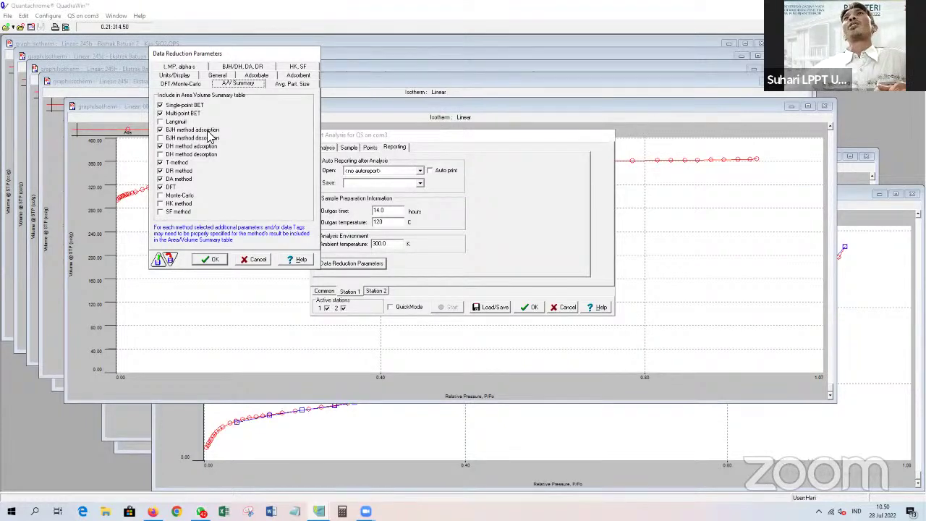
{"action": "left_click", "coordinate": [160, 138]}
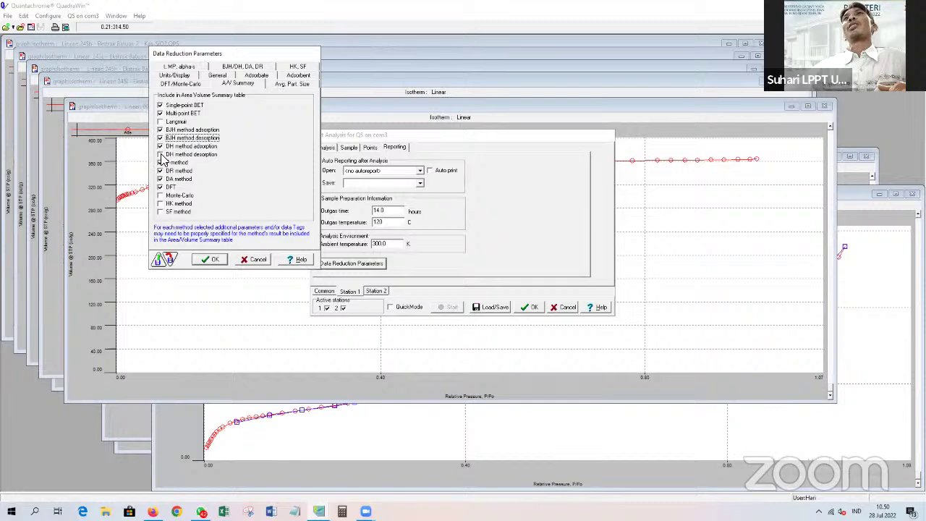
{"action": "left_click", "coordinate": [161, 155]}
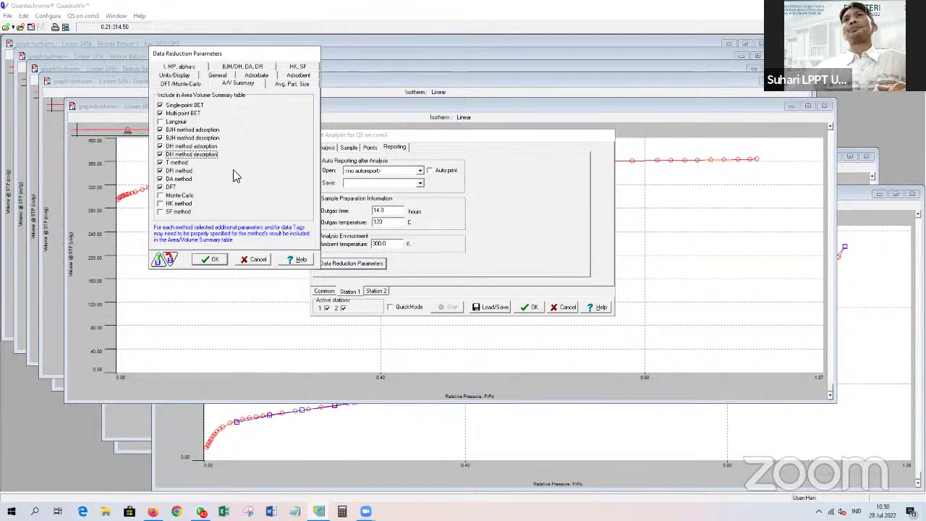
{"action": "left_click", "coordinate": [212, 262]}
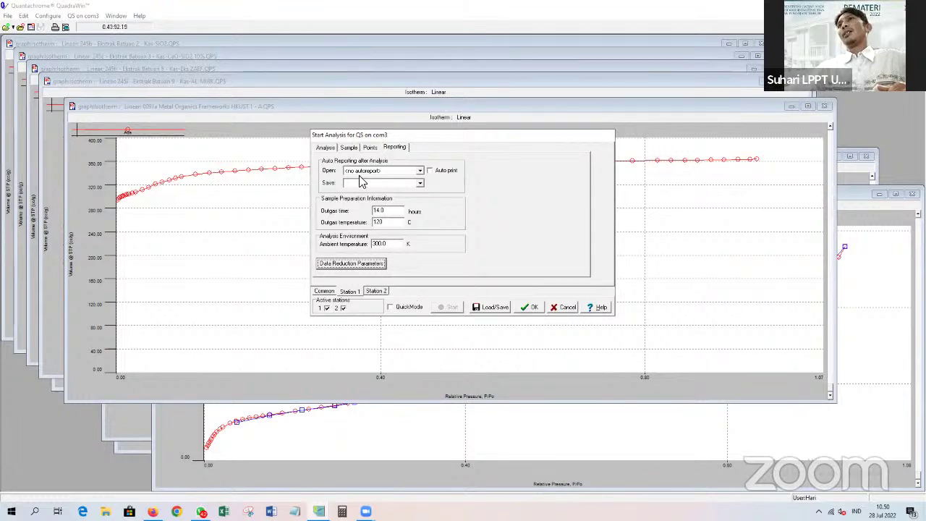
Check station 1's points and station 2's analysis settings, and leave the analysis setup without applying it.
{"action": "left_click", "coordinate": [369, 147]}
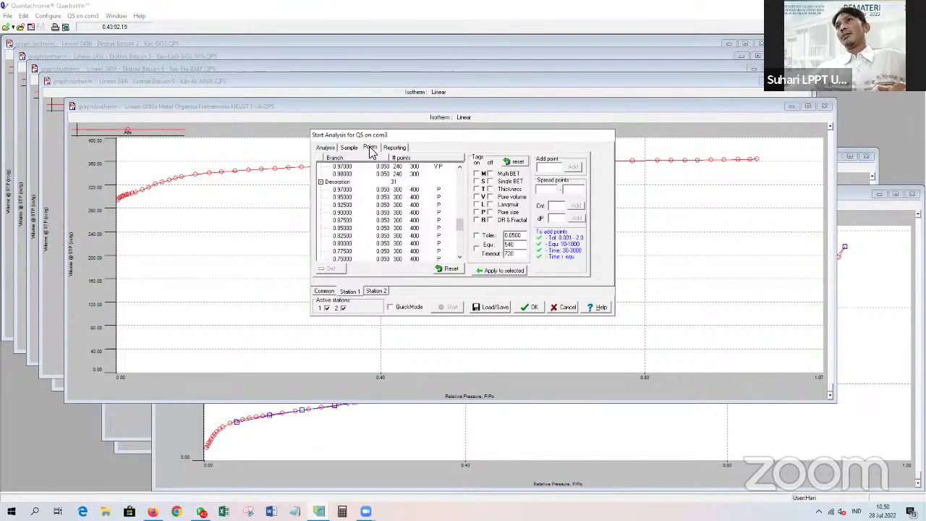
{"action": "left_click", "coordinate": [375, 291]}
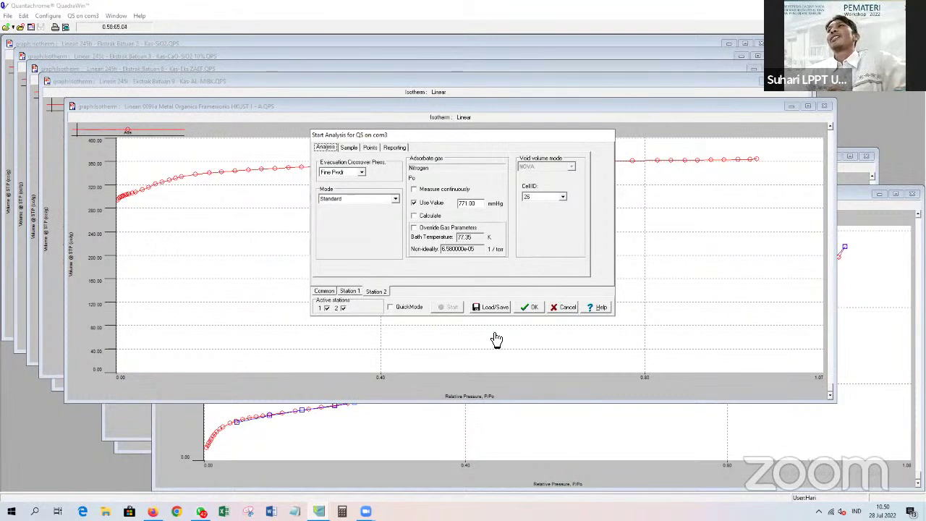
{"action": "left_click", "coordinate": [566, 307]}
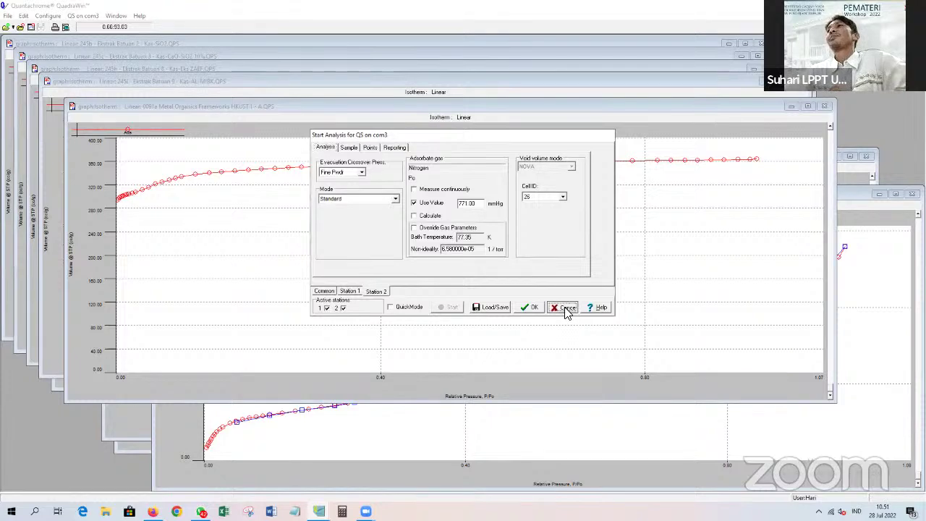
Return to the open isotherm graphs, examine the Metal Organics Frameworks HKUST 1 - A isotherm and minimize its graph.
{"action": "left_click", "coordinate": [319, 511]}
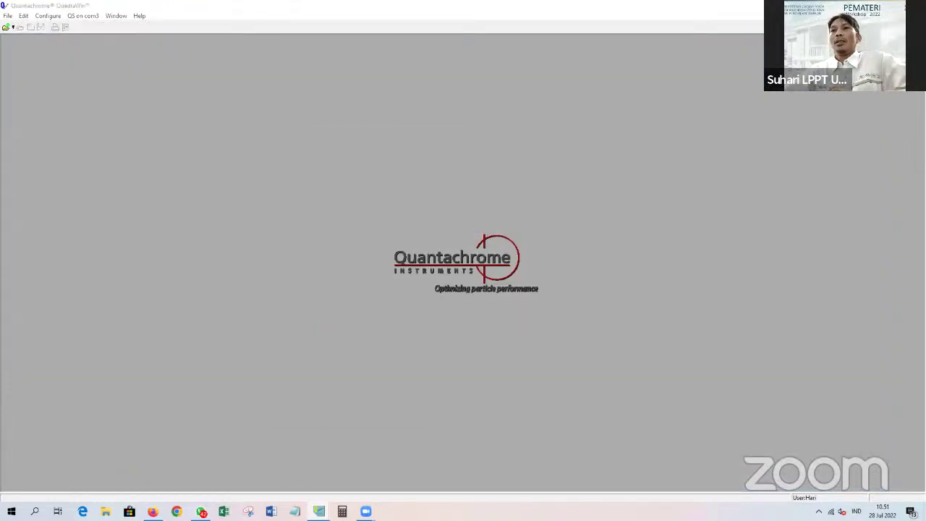
{"action": "left_click", "coordinate": [273, 474]}
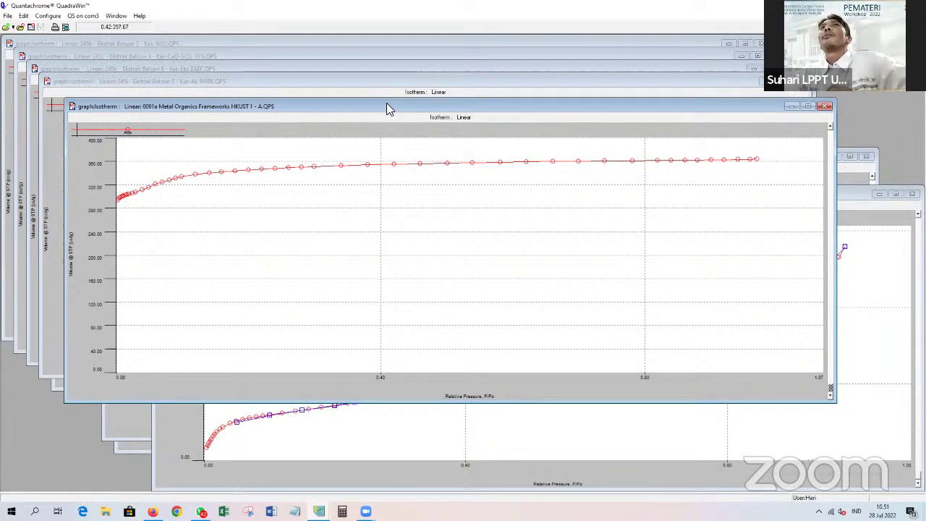
{"action": "left_click_drag", "start_coordinate": [386, 103], "coordinate": [348, 102]}
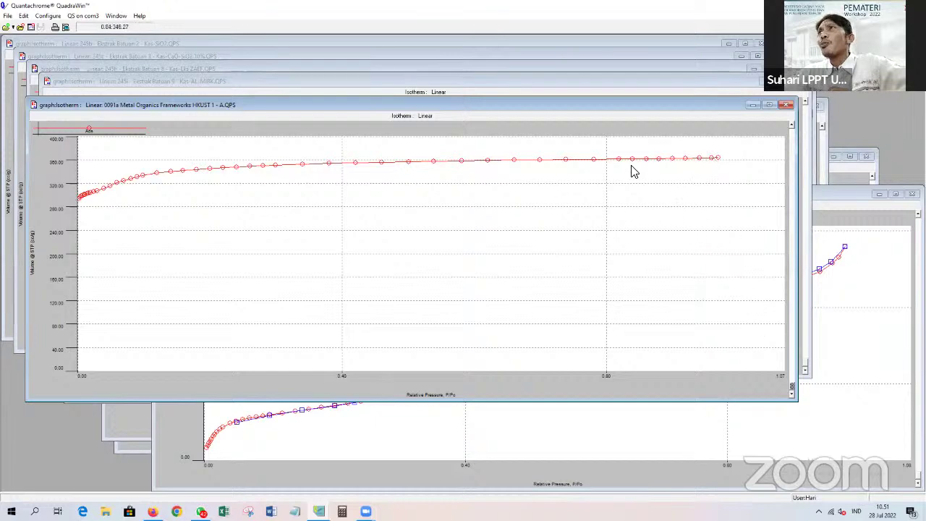
{"action": "left_click", "coordinate": [752, 105]}
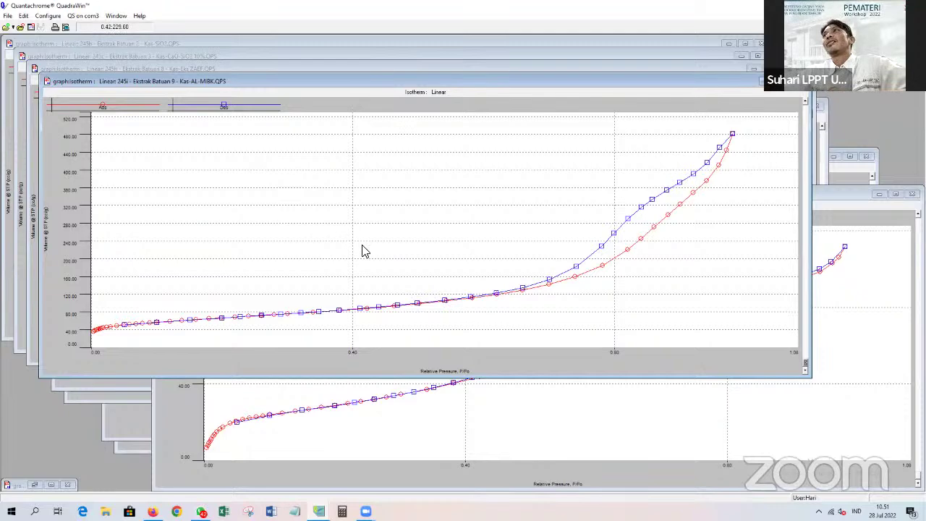
Compare the hysteresis shapes of the Ekstrak Batuan isotherms 245h, 245i, 245c, 245b and 245a, minimizing each graph once viewed.
{"action": "left_click", "coordinate": [572, 67]}
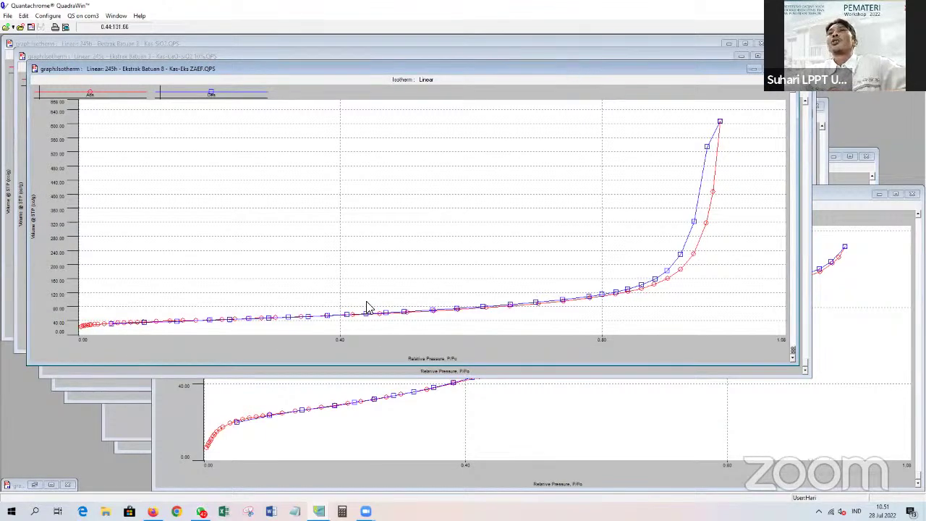
{"action": "left_click", "coordinate": [410, 376]}
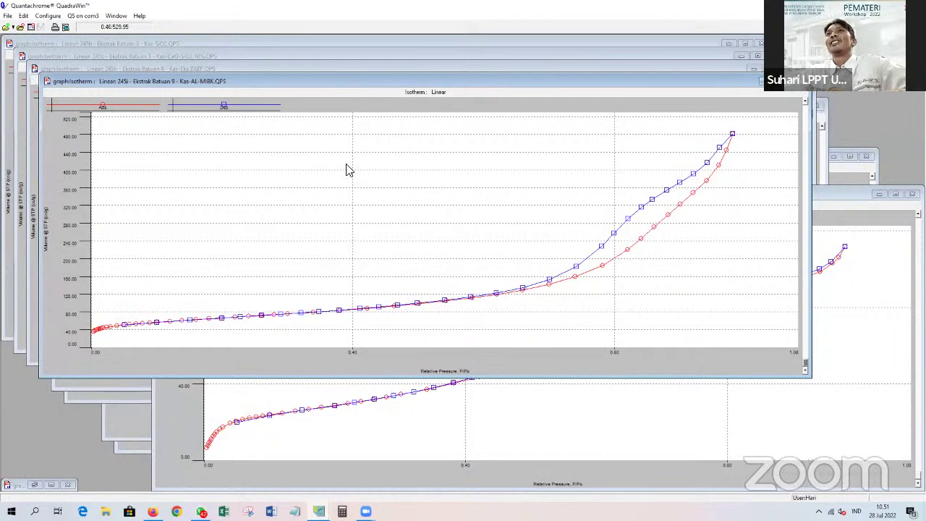
{"action": "left_click_drag", "start_coordinate": [363, 85], "coordinate": [347, 170]}
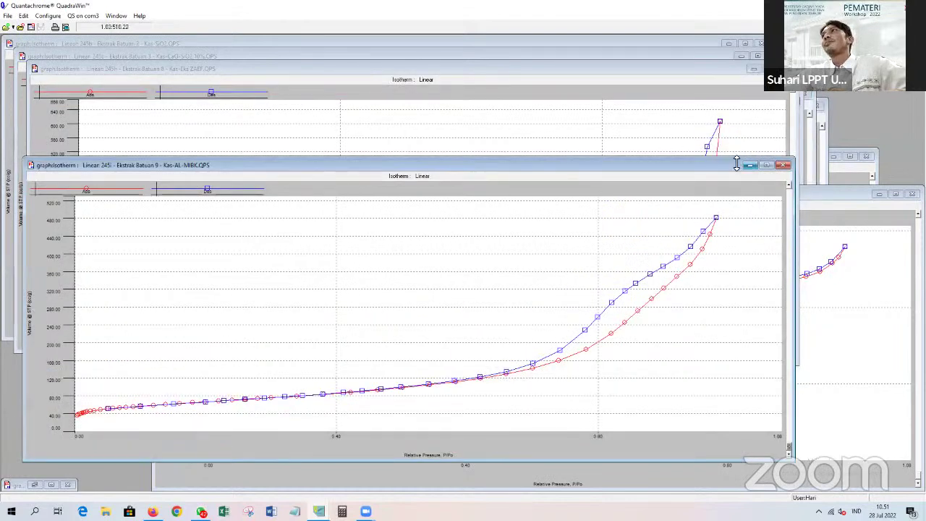
{"action": "left_click", "coordinate": [702, 53]}
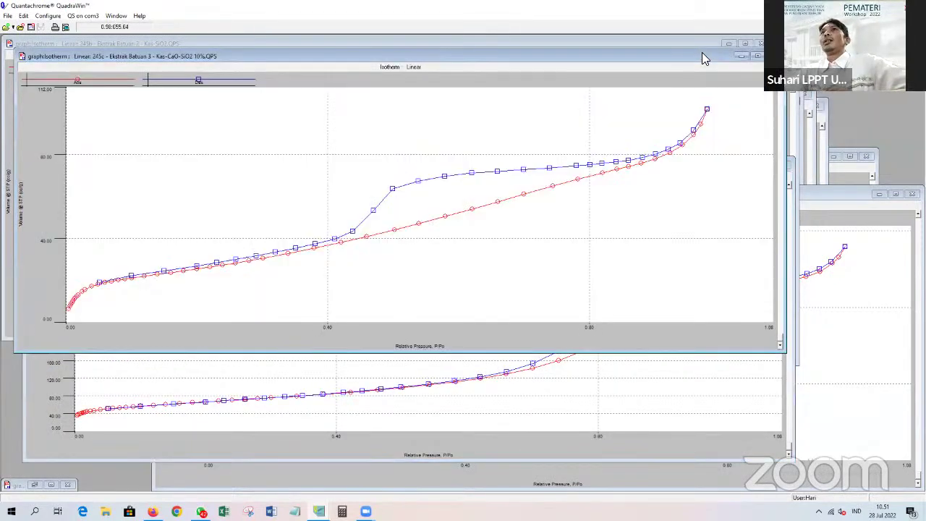
{"action": "left_click", "coordinate": [742, 57]}
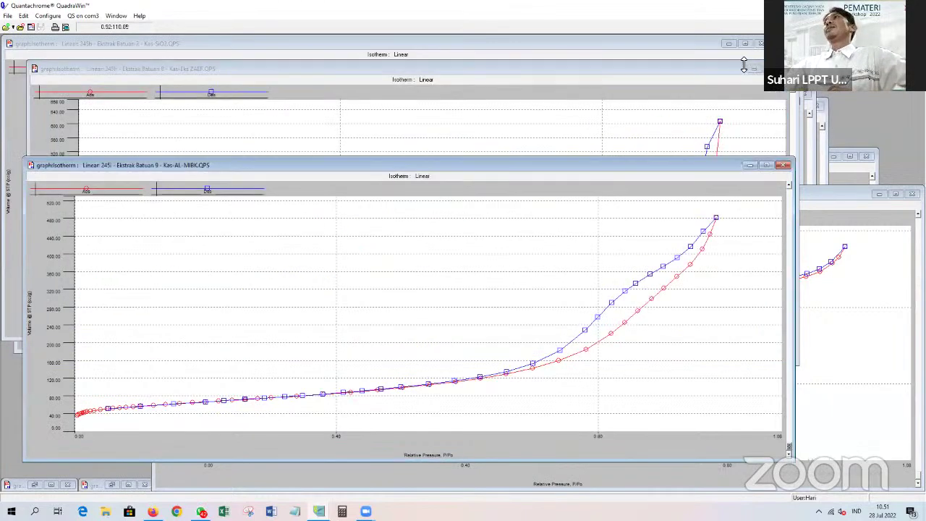
{"action": "left_click", "coordinate": [751, 166]}
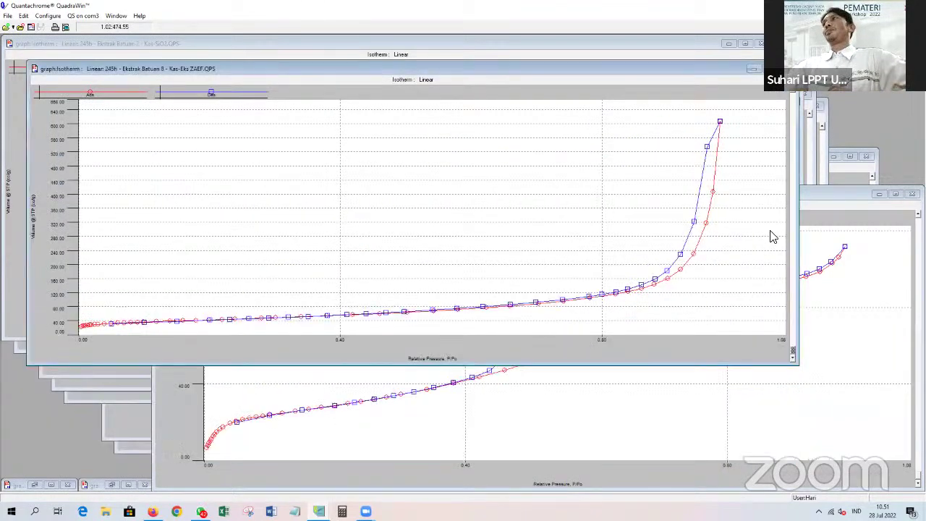
{"action": "left_click", "coordinate": [753, 72]}
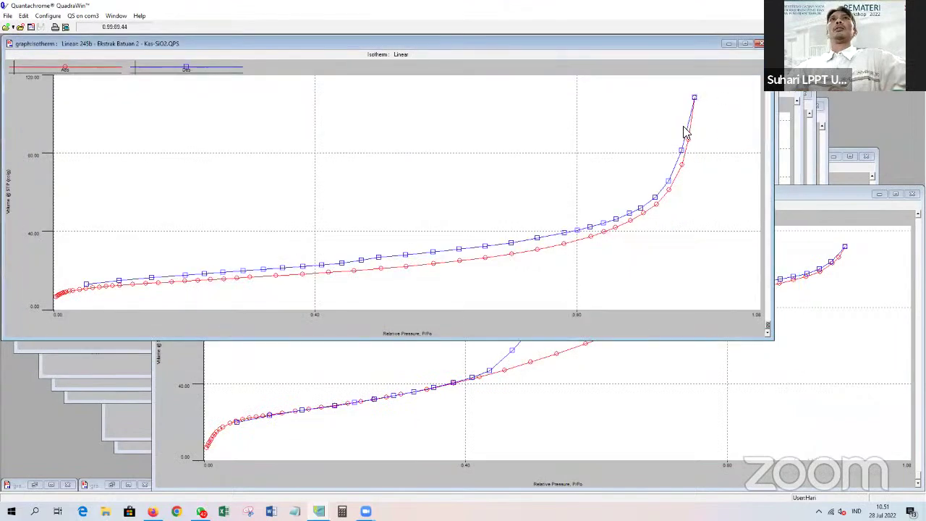
{"action": "left_click", "coordinate": [729, 45]}
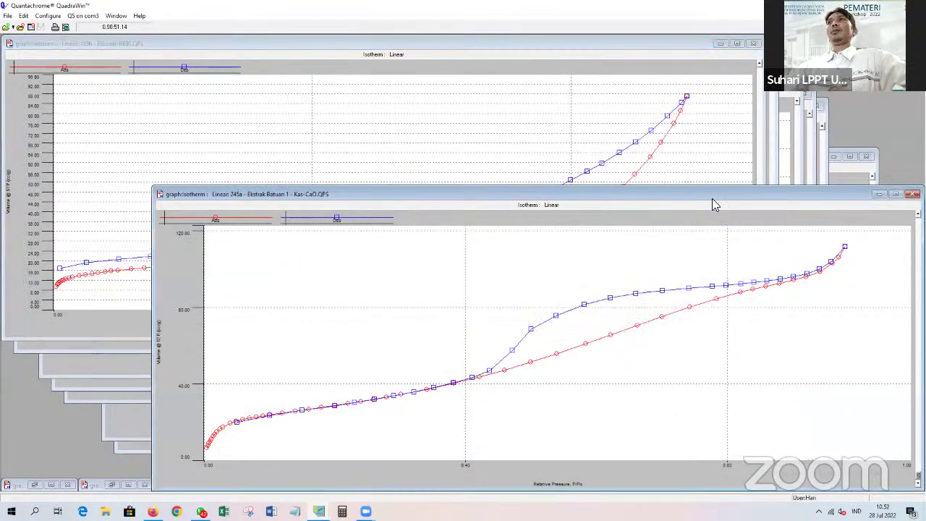
{"action": "left_click_drag", "start_coordinate": [767, 198], "coordinate": [745, 148]}
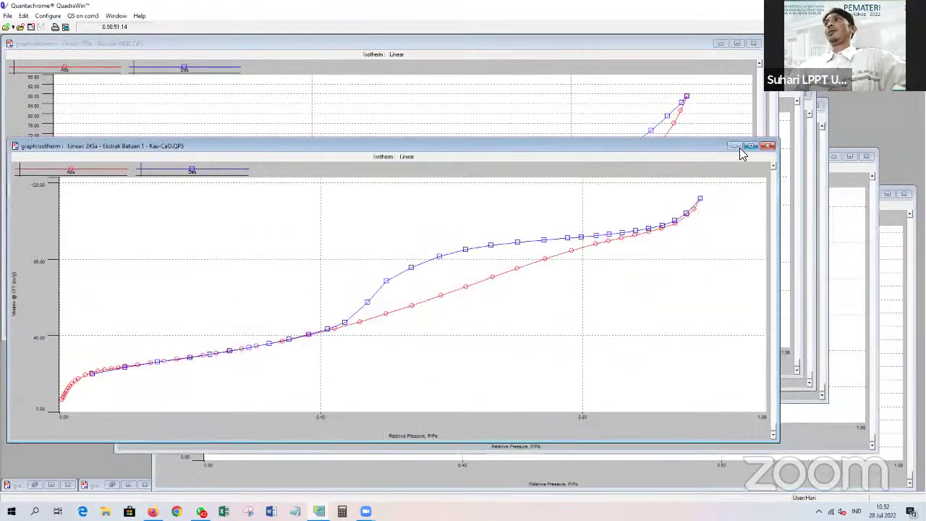
{"action": "left_click", "coordinate": [731, 147]}
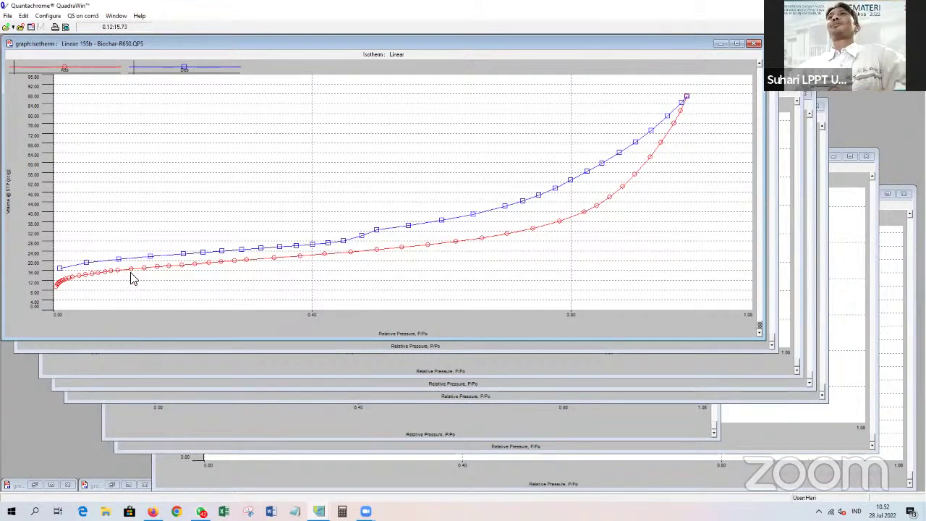
Examine the Biochar, Mangan Fosfat and Karbon Polimer - RF isotherms, minimizing each to reach the Karbon Polimer - RF-Fe graph.
{"action": "left_click", "coordinate": [719, 44]}
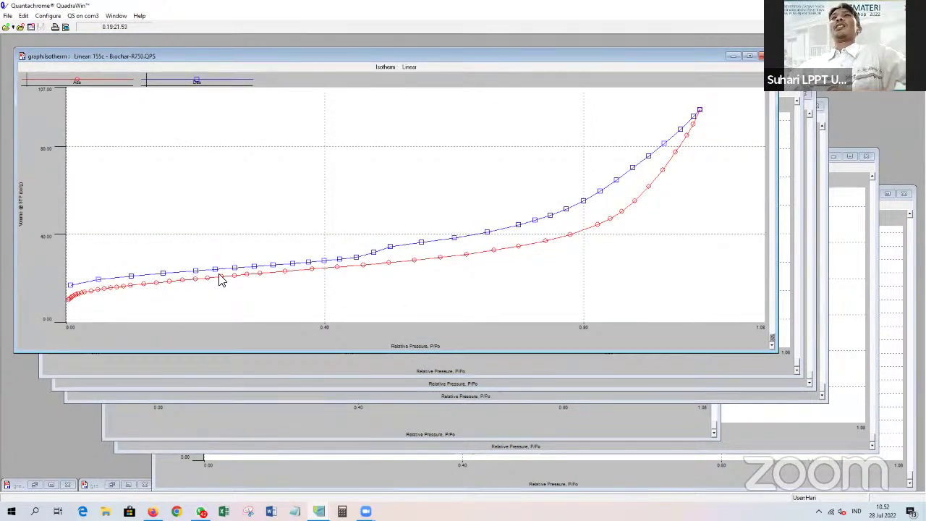
{"action": "left_click", "coordinate": [732, 56]}
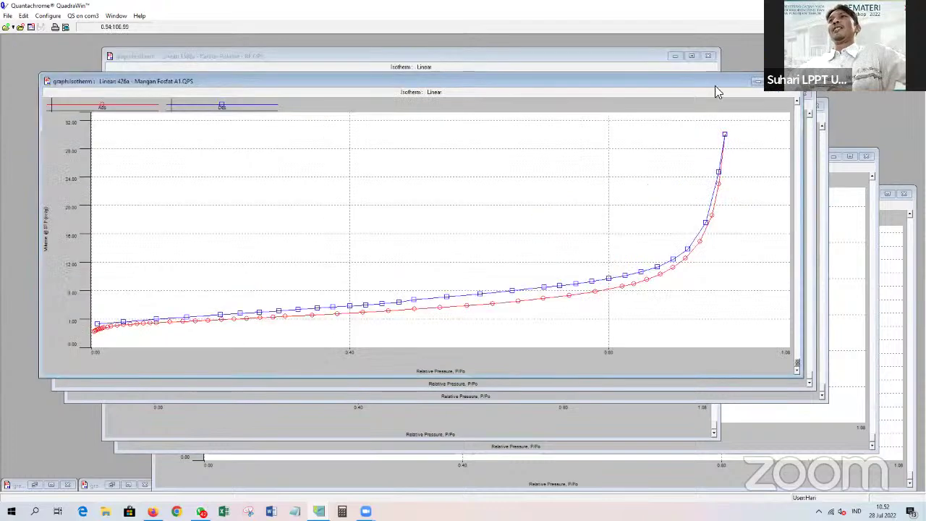
{"action": "left_click", "coordinate": [757, 81]}
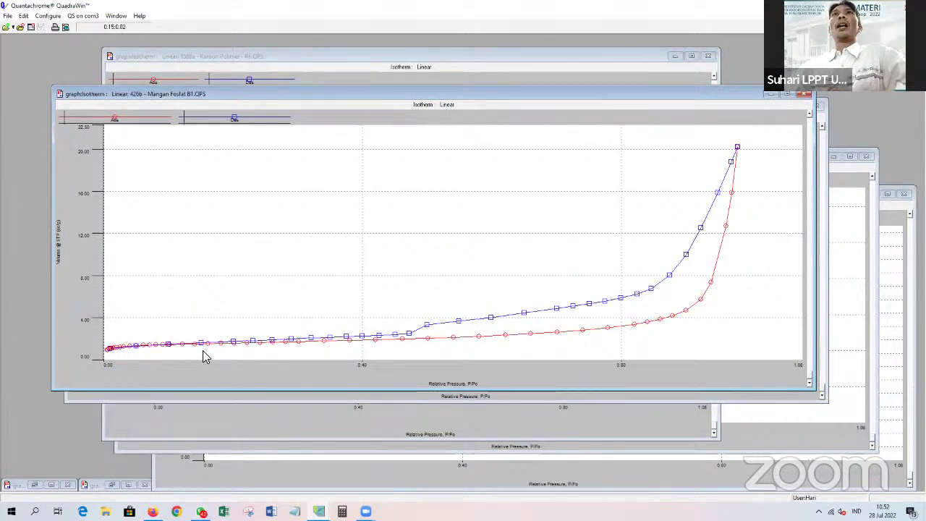
{"action": "left_click", "coordinate": [769, 96]}
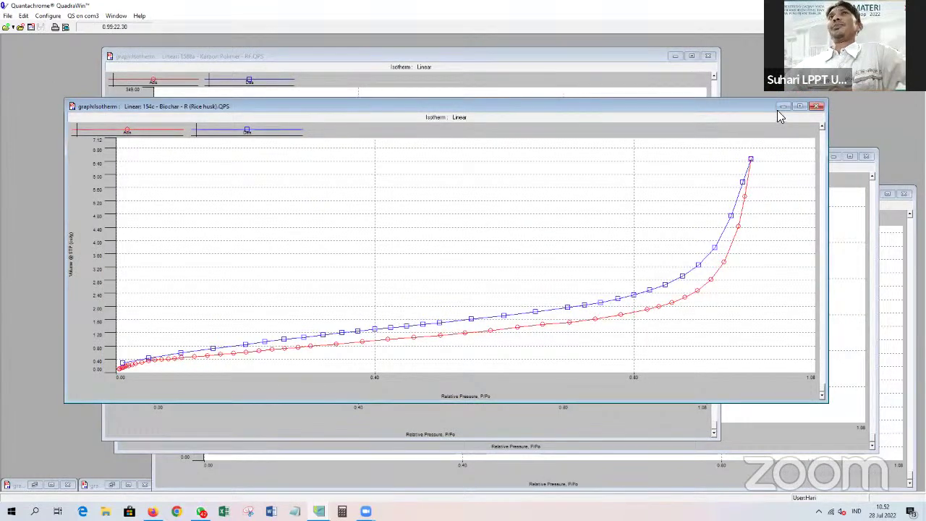
{"action": "left_click_drag", "start_coordinate": [649, 106], "coordinate": [610, 89]}
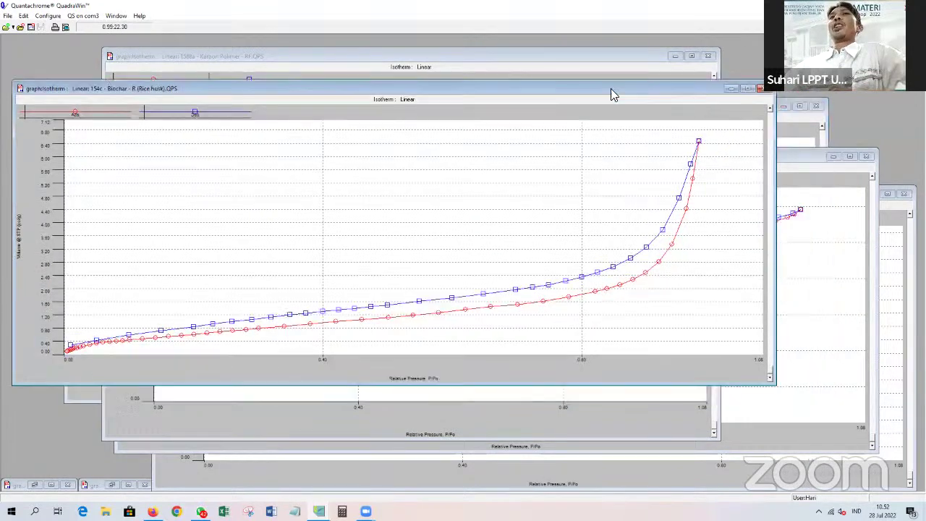
{"action": "left_click", "coordinate": [729, 88]}
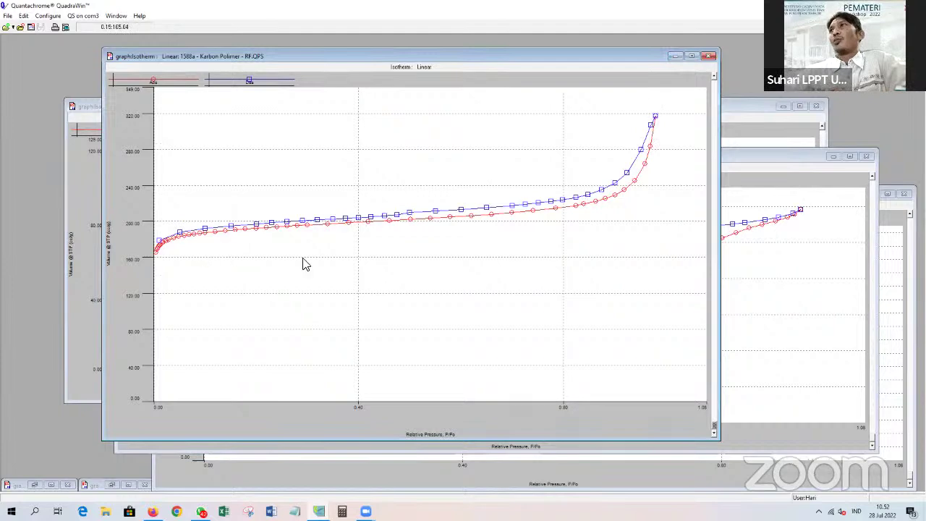
{"action": "left_click", "coordinate": [674, 57]}
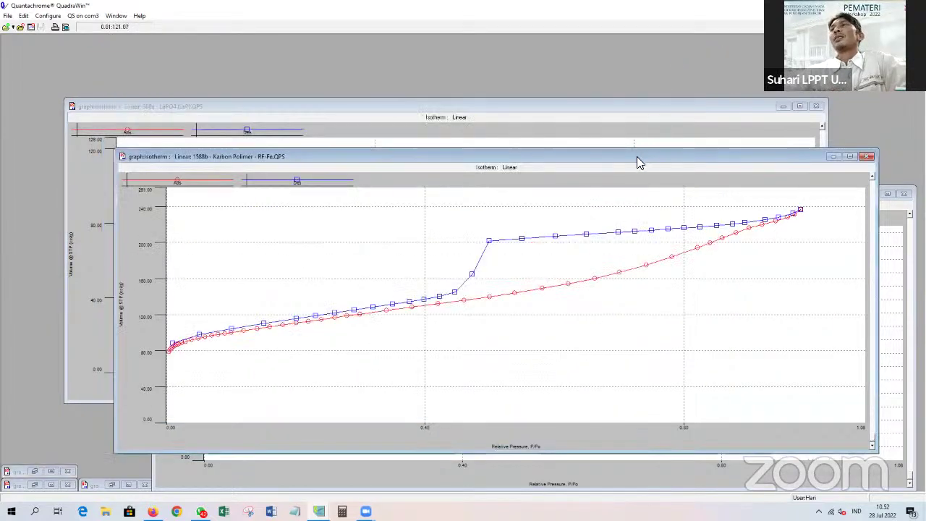
Examine the Karbon Polimer - RF-Fe and Biochar-Rumput 550 isotherms, minimizing each to reach the LaPO4 (LaP) graph.
{"action": "left_click_drag", "start_coordinate": [634, 162], "coordinate": [552, 106]}
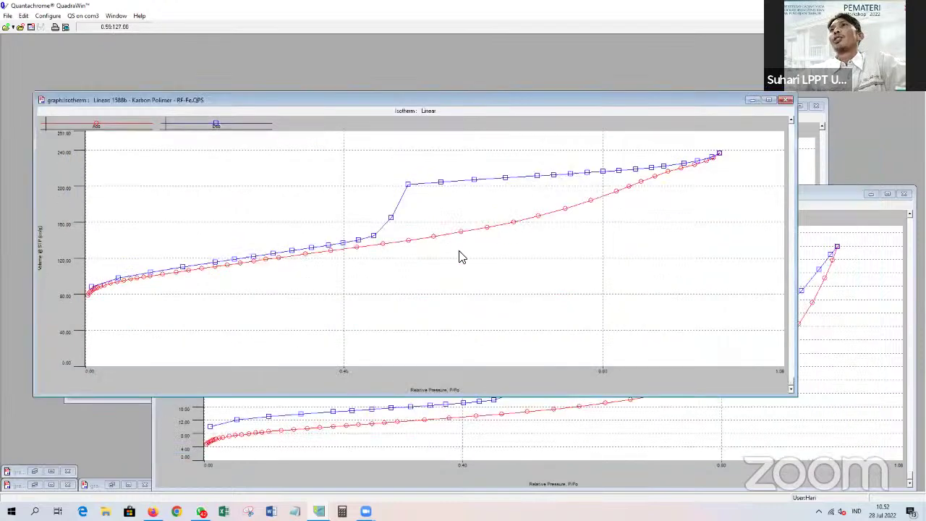
{"action": "left_click", "coordinate": [752, 103]}
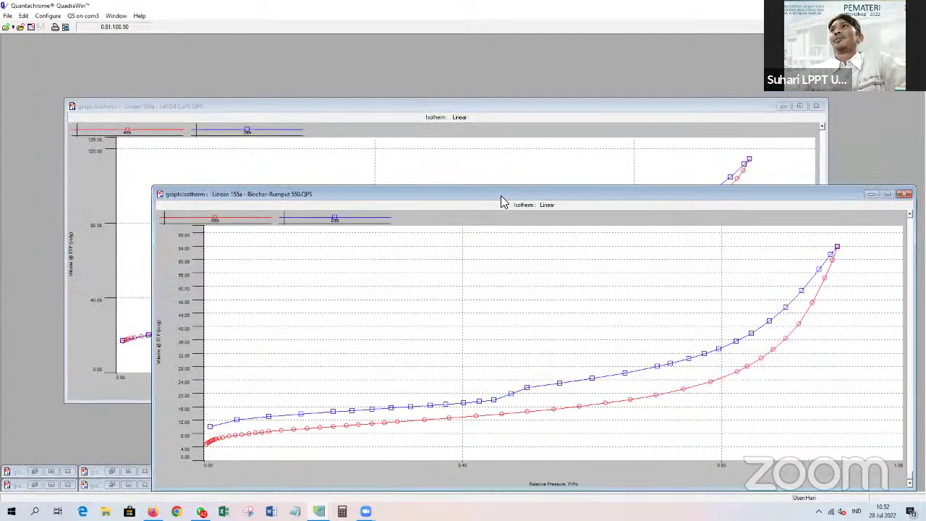
{"action": "left_click_drag", "start_coordinate": [497, 195], "coordinate": [387, 119]}
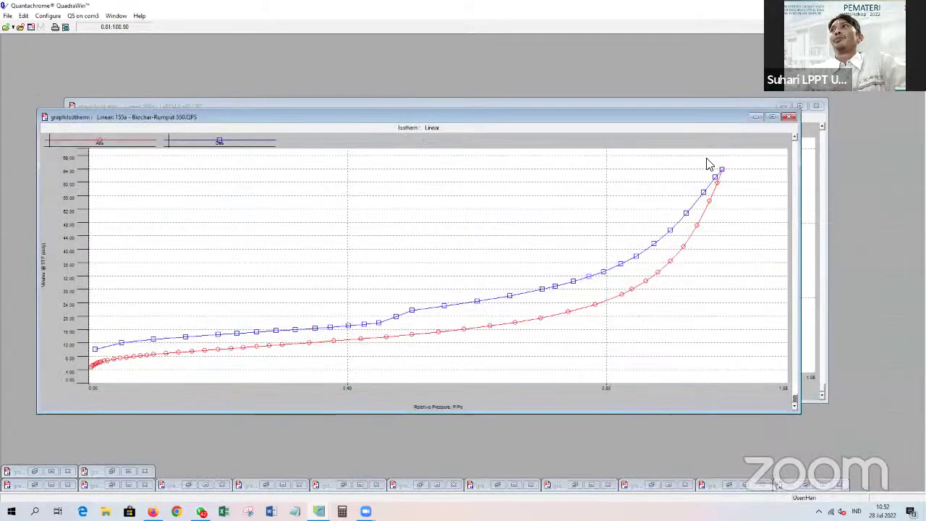
{"action": "left_click", "coordinate": [752, 116]}
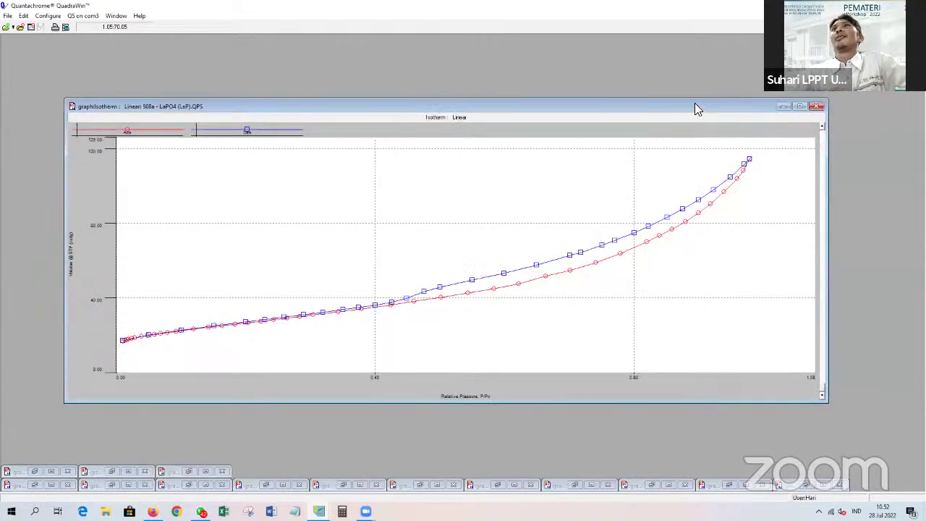
{"action": "left_click_drag", "start_coordinate": [689, 101], "coordinate": [635, 77]}
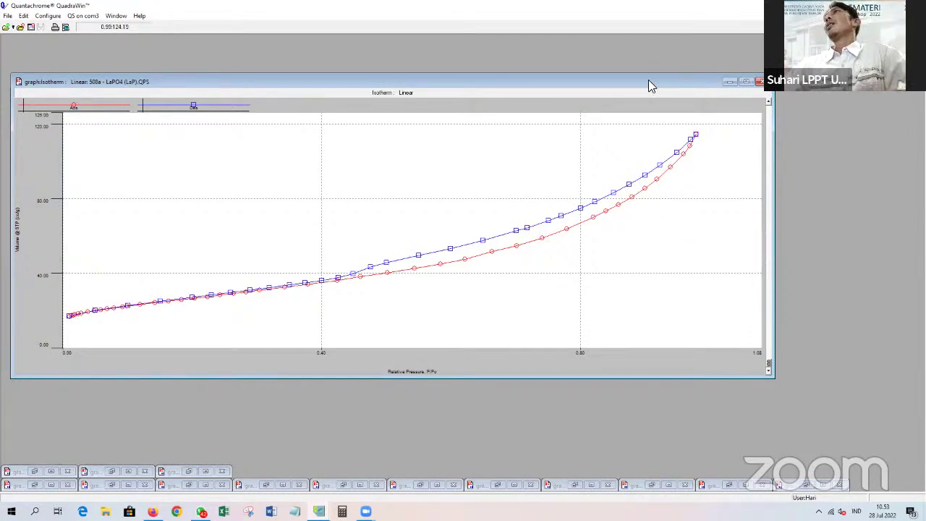
Generate the Area-Volume Summary table for LaPO4 (LaP), tile it horizontally with the isotherm graph and highlight its Surface Area Data heading.
{"action": "right_click", "coordinate": [518, 141]}
{"action": "mouse_move", "coordinate": [599, 158]}
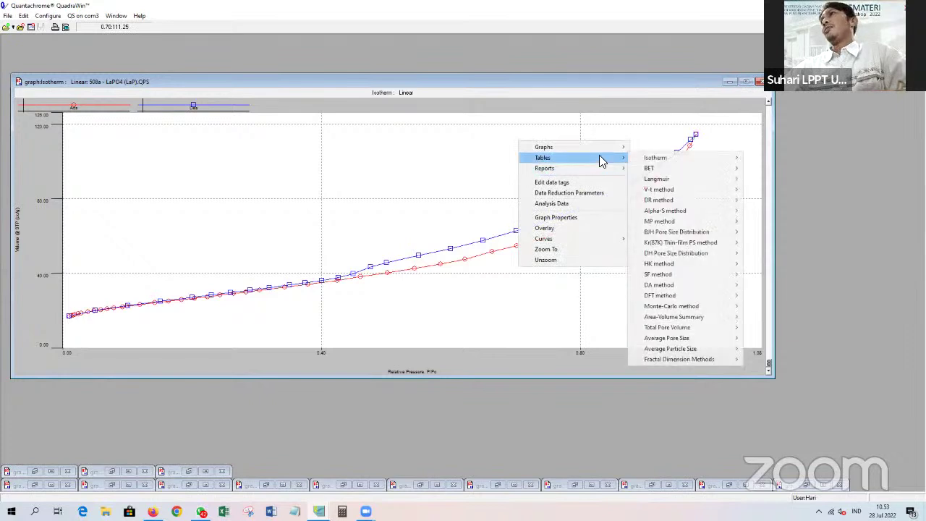
{"action": "mouse_move", "coordinate": [739, 317]}
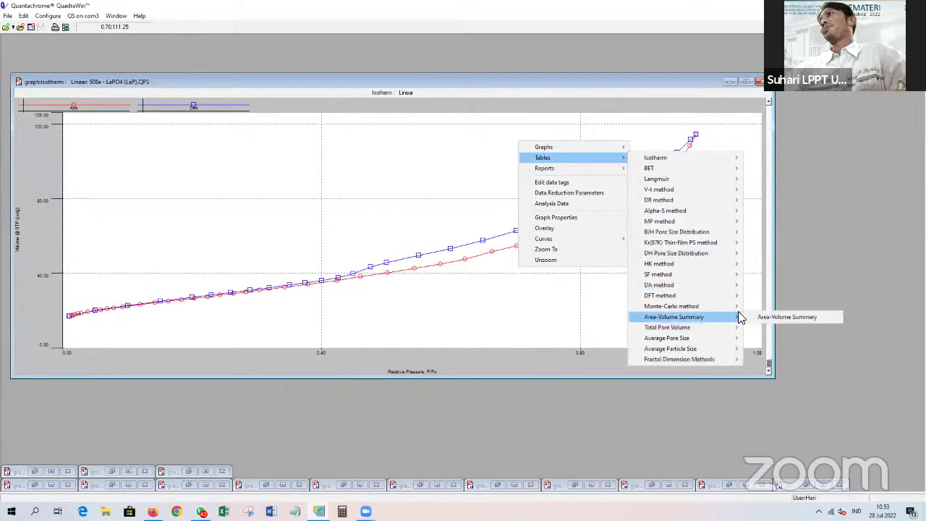
{"action": "left_click", "coordinate": [752, 318]}
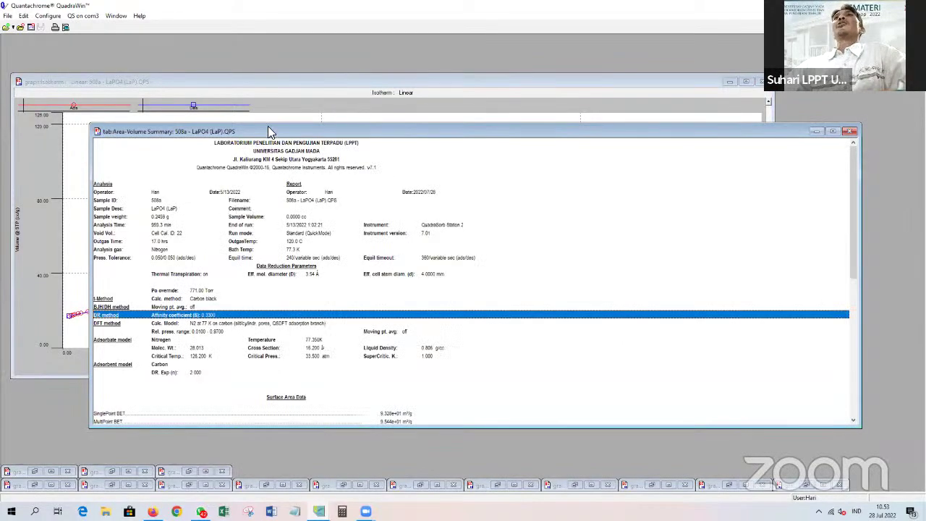
{"action": "left_click", "coordinate": [116, 16]}
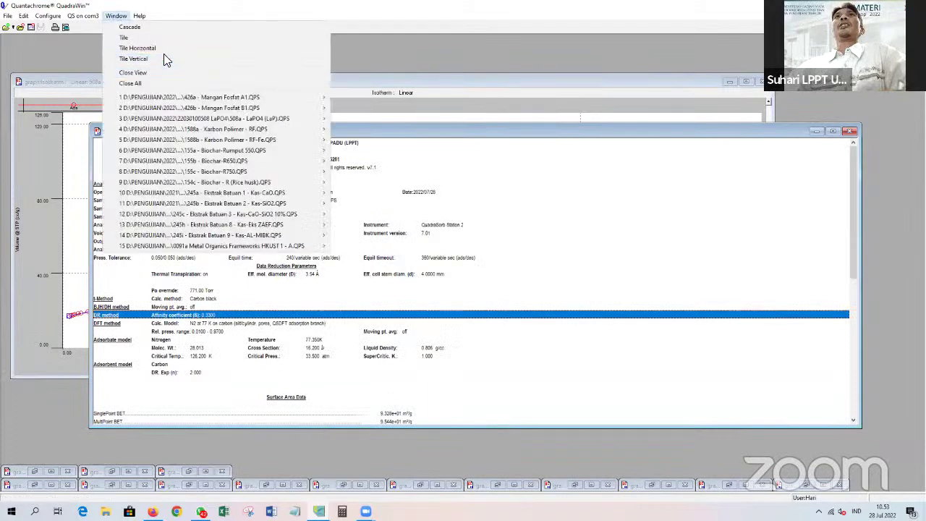
{"action": "left_click", "coordinate": [166, 49]}
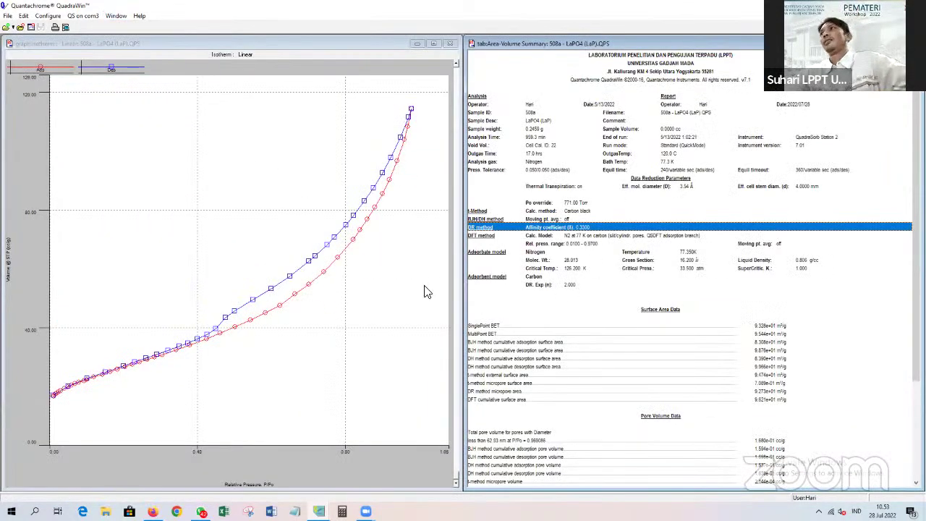
{"action": "left_click", "coordinate": [509, 311]}
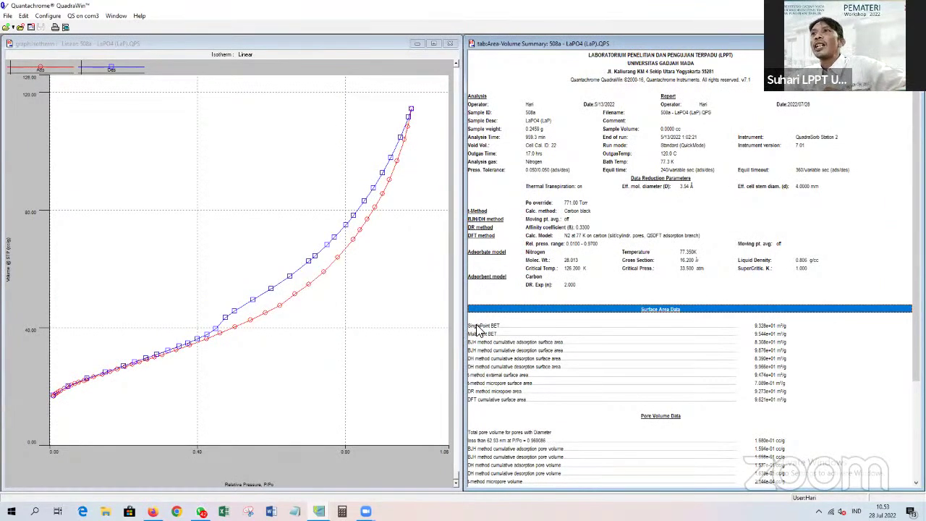
Open the data tags of the LaPO4 isotherm and examine which P/Po points are tagged for multi-point BET and statistical thickness.
{"action": "right_click", "coordinate": [211, 209]}
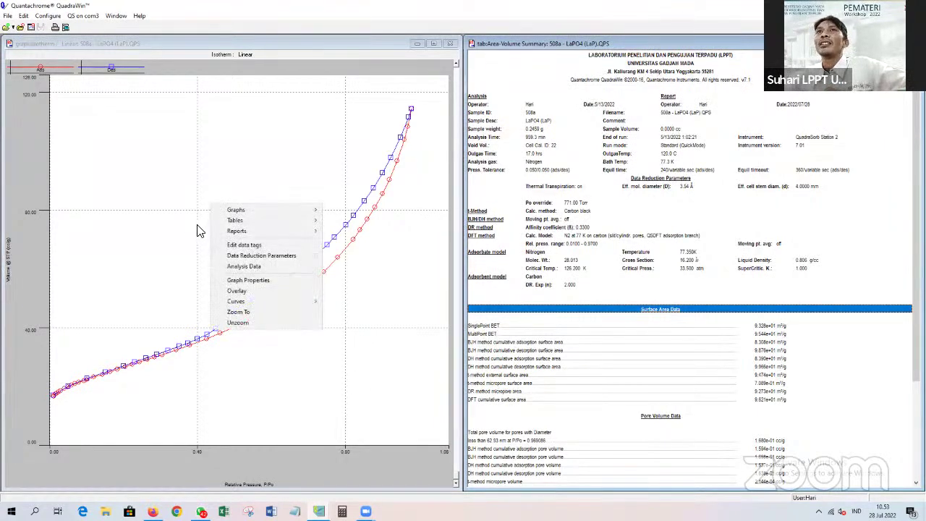
{"action": "left_click", "coordinate": [252, 247]}
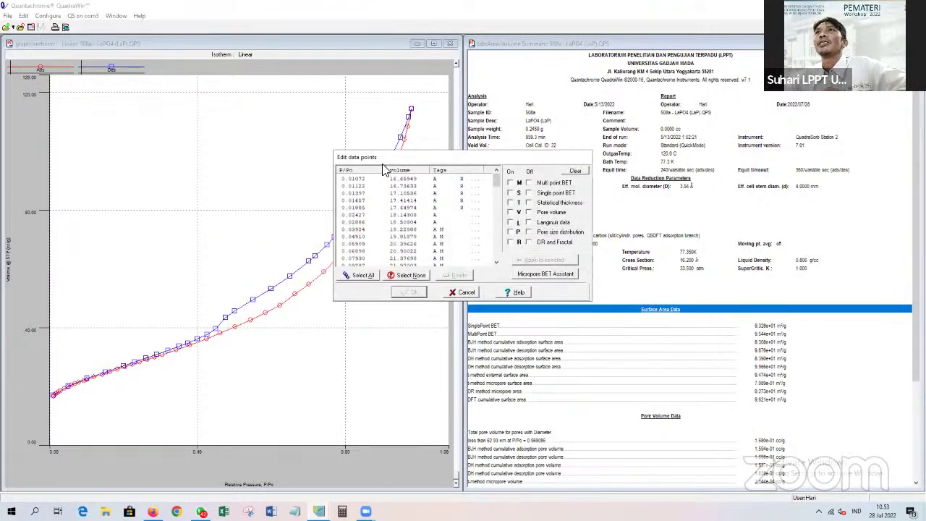
{"action": "left_click_drag", "start_coordinate": [381, 158], "coordinate": [190, 113]}
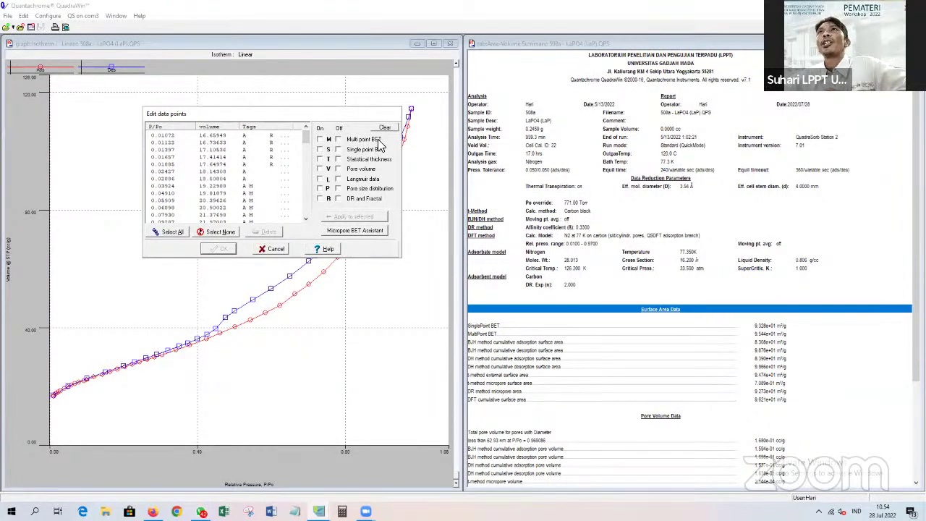
{"action": "scroll", "coordinate": [273, 185], "scroll_direction": "down", "scroll_amount": 3}
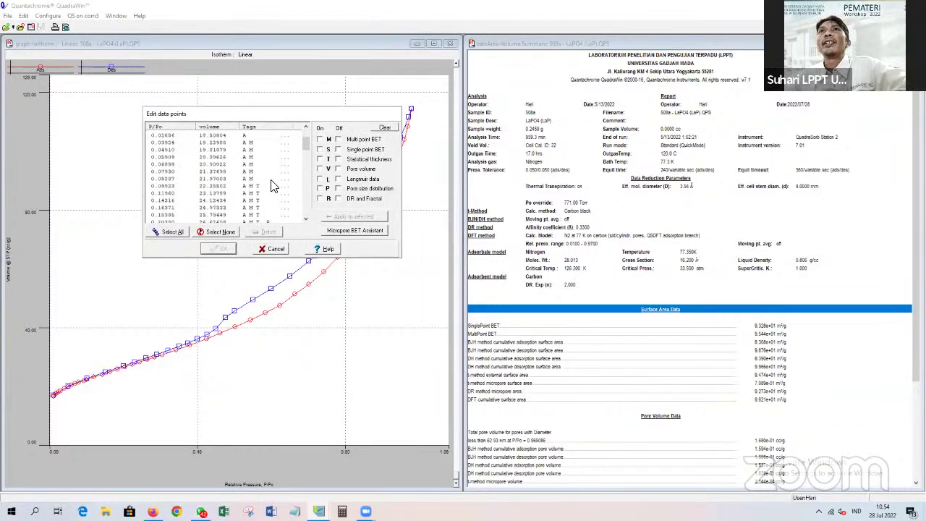
{"action": "scroll", "coordinate": [273, 185], "scroll_direction": "down", "scroll_amount": 1}
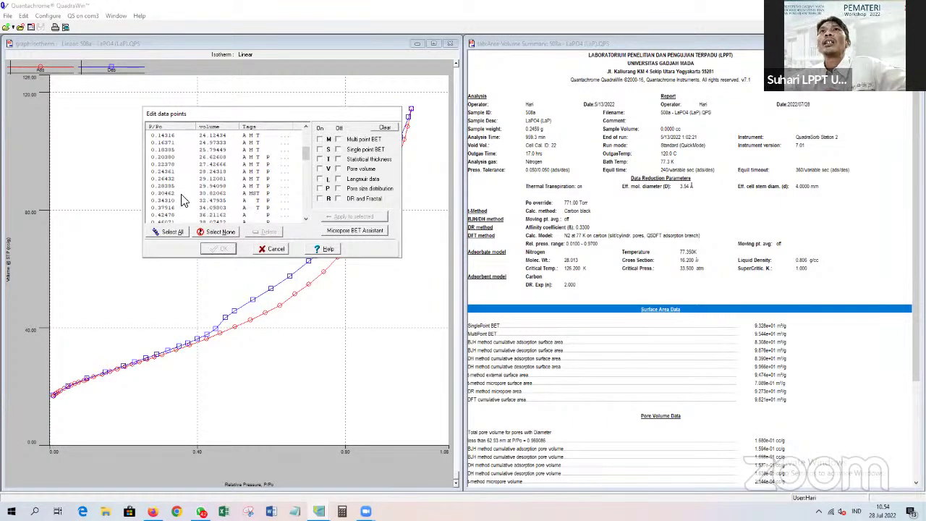
{"action": "scroll", "coordinate": [225, 199], "scroll_direction": "up", "scroll_amount": 1}
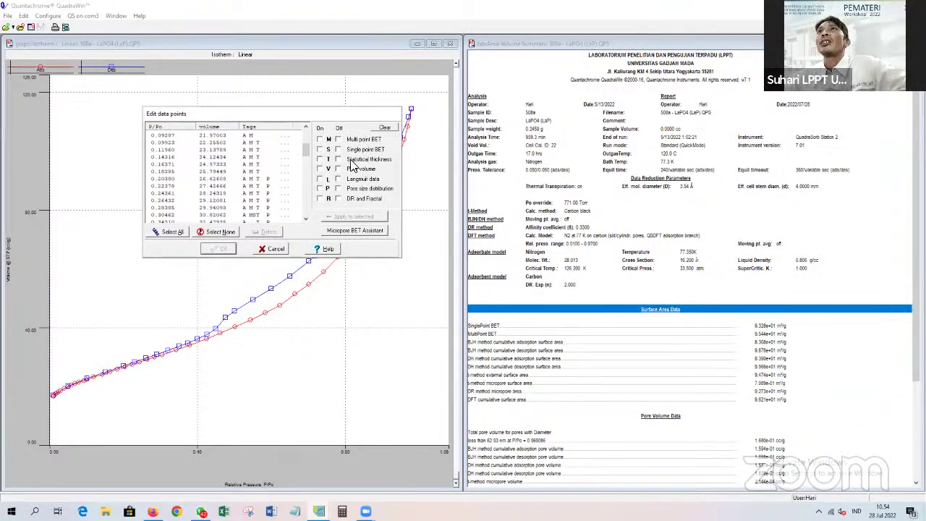
{"action": "left_click", "coordinate": [282, 166]}
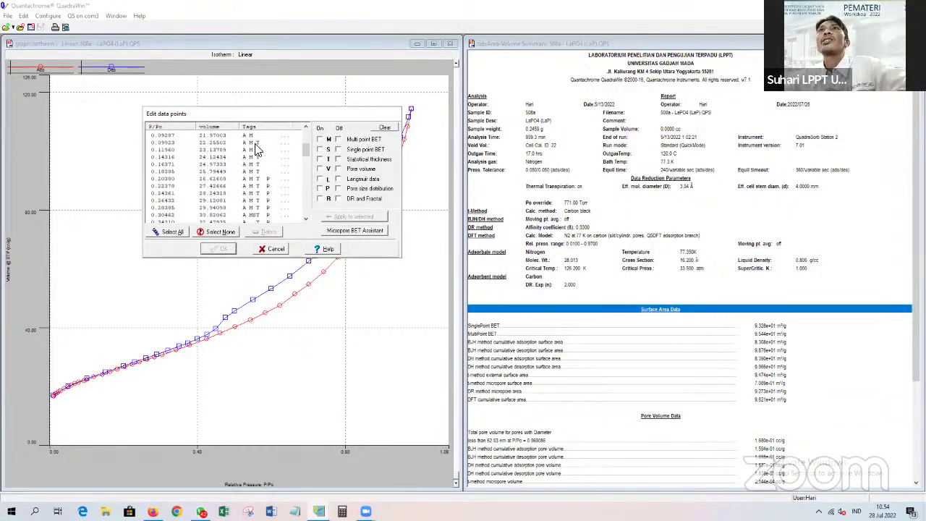
{"action": "scroll", "coordinate": [258, 206], "scroll_direction": "down", "scroll_amount": 3}
{"action": "left_click", "coordinate": [257, 201]}
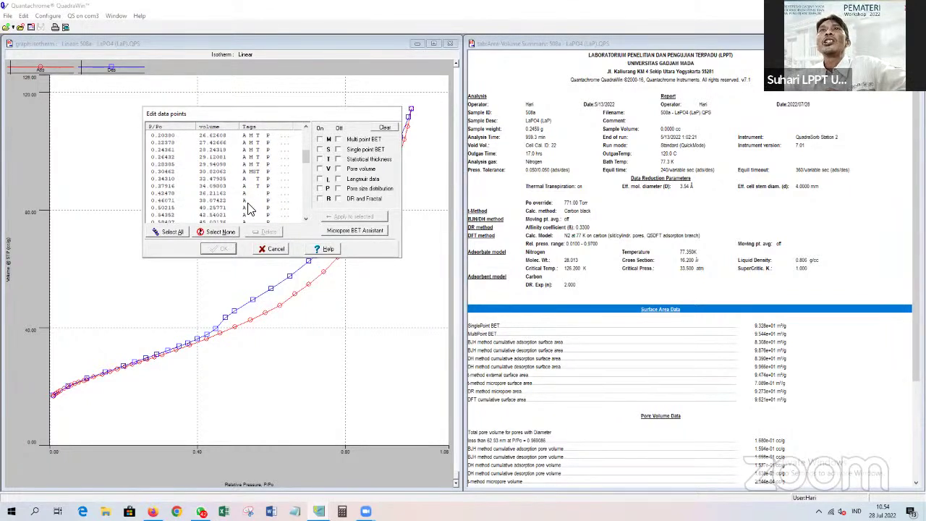
{"action": "scroll", "coordinate": [197, 161], "scroll_direction": "down", "scroll_amount": 1}
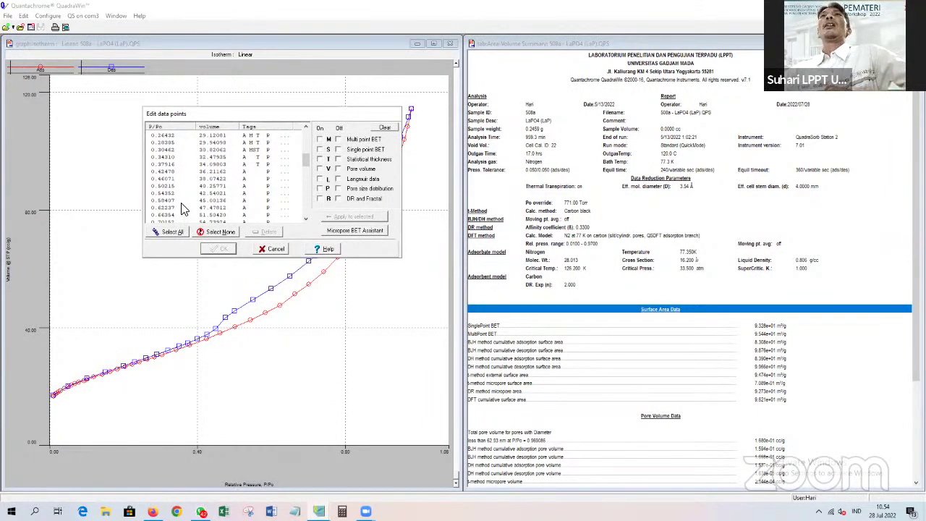
{"action": "scroll", "coordinate": [183, 209], "scroll_direction": "down", "scroll_amount": 3}
Check the pore size distribution and pore volume tags across the adsorption and desorption points, and leave the tag editor without changes.
{"action": "scroll", "coordinate": [183, 209], "scroll_direction": "up", "scroll_amount": 5}
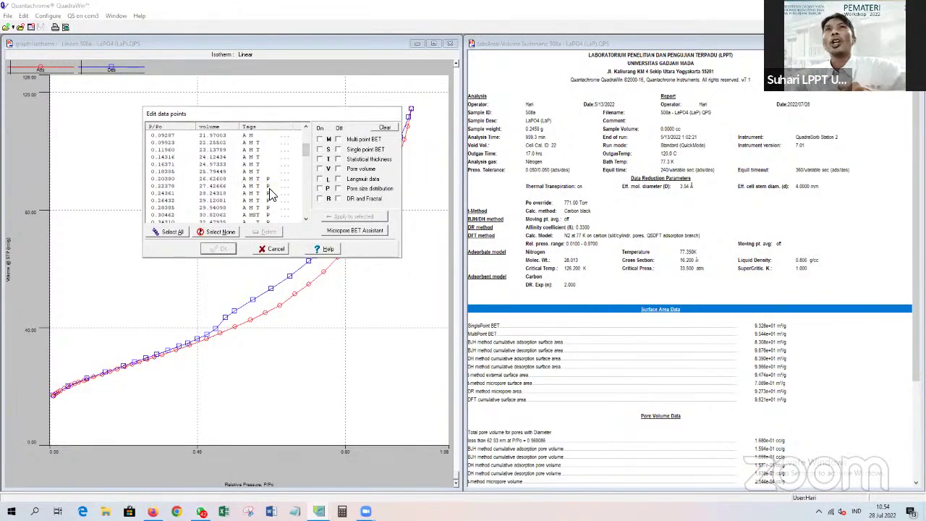
{"action": "scroll", "coordinate": [277, 197], "scroll_direction": "down", "scroll_amount": 1}
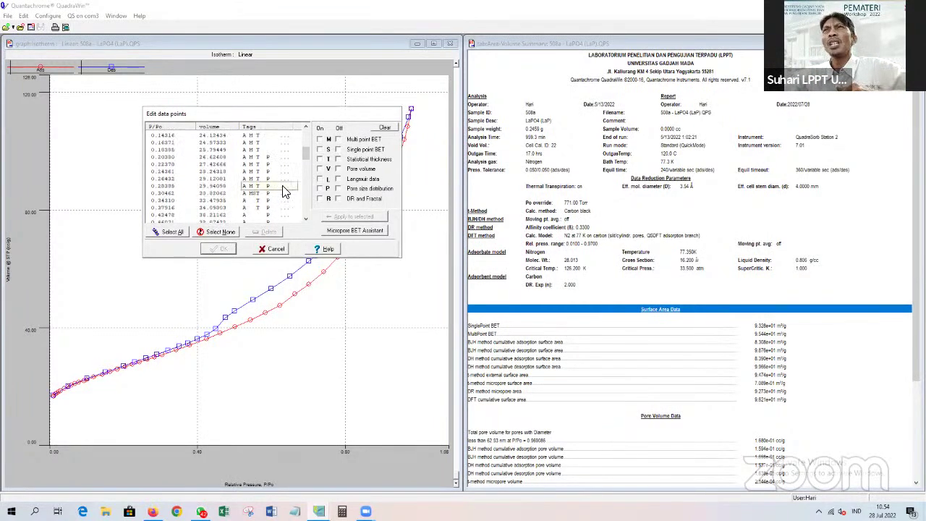
{"action": "left_click", "coordinate": [272, 202]}
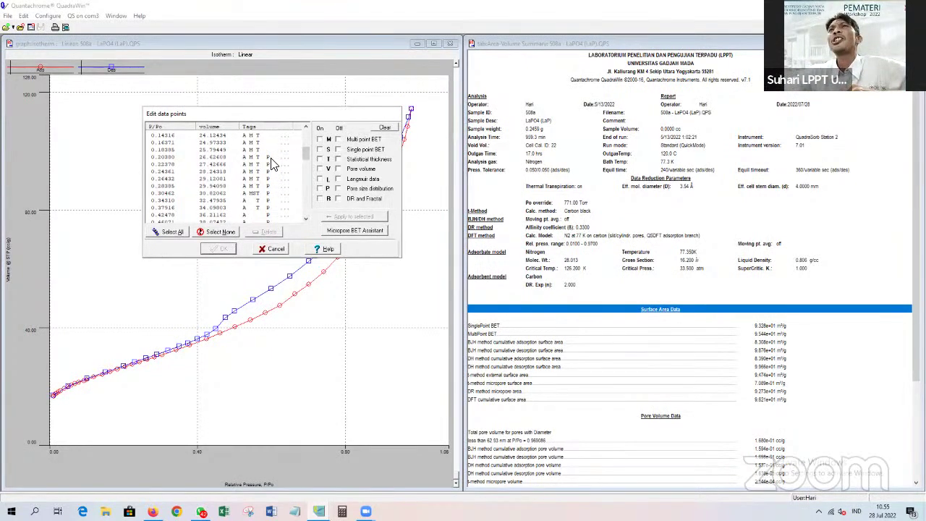
{"action": "scroll", "coordinate": [279, 167], "scroll_direction": "down", "scroll_amount": 3}
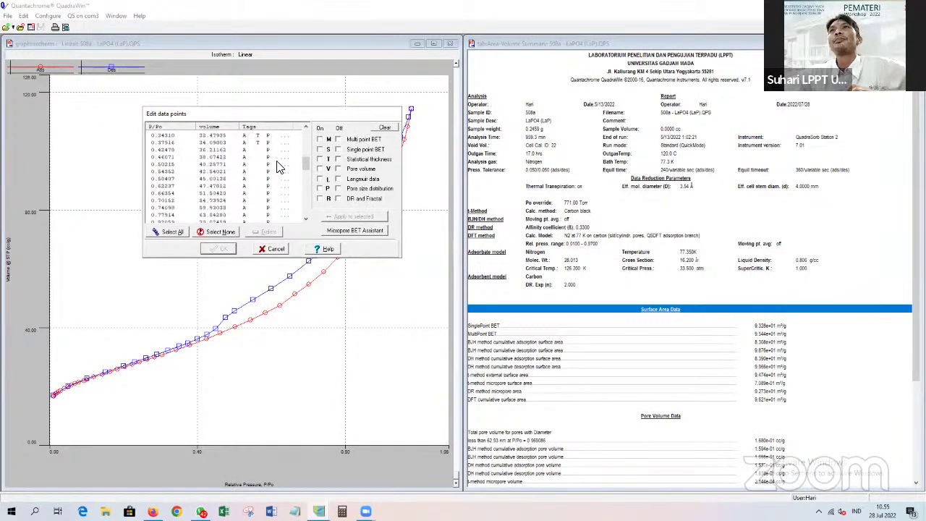
{"action": "scroll", "coordinate": [276, 172], "scroll_direction": "down", "scroll_amount": 6}
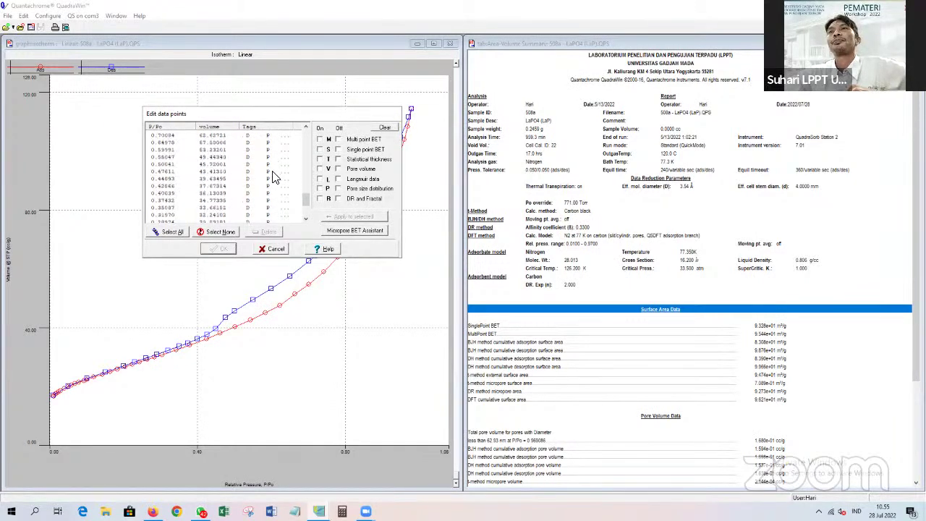
{"action": "scroll", "coordinate": [275, 177], "scroll_direction": "up", "scroll_amount": 5}
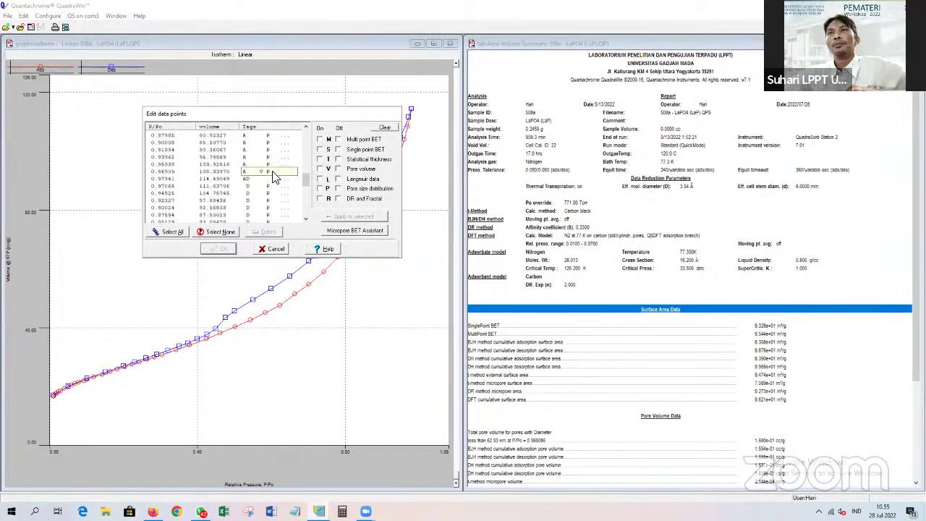
{"action": "left_click", "coordinate": [272, 248]}
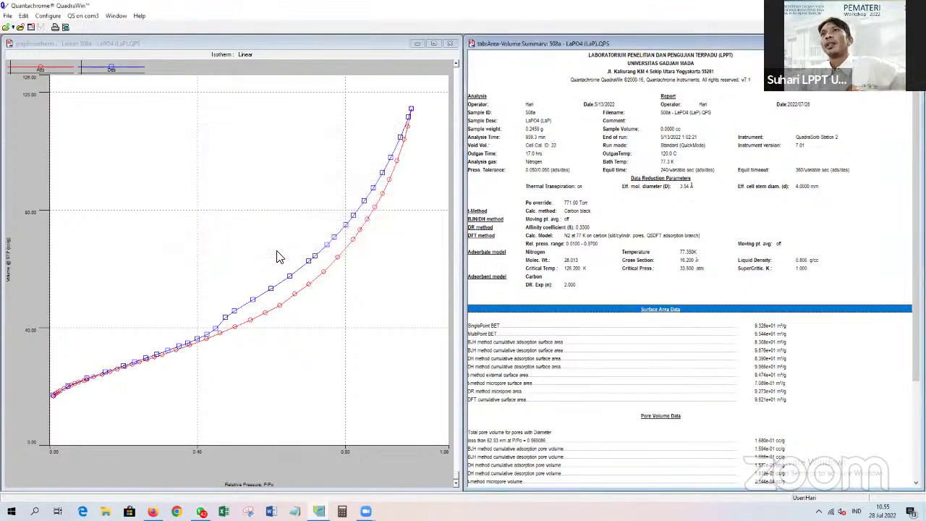
Open the ISOTHERM report for the LaPO4 sample and go to its linear isotherm page.
{"action": "right_click", "coordinate": [168, 159]}
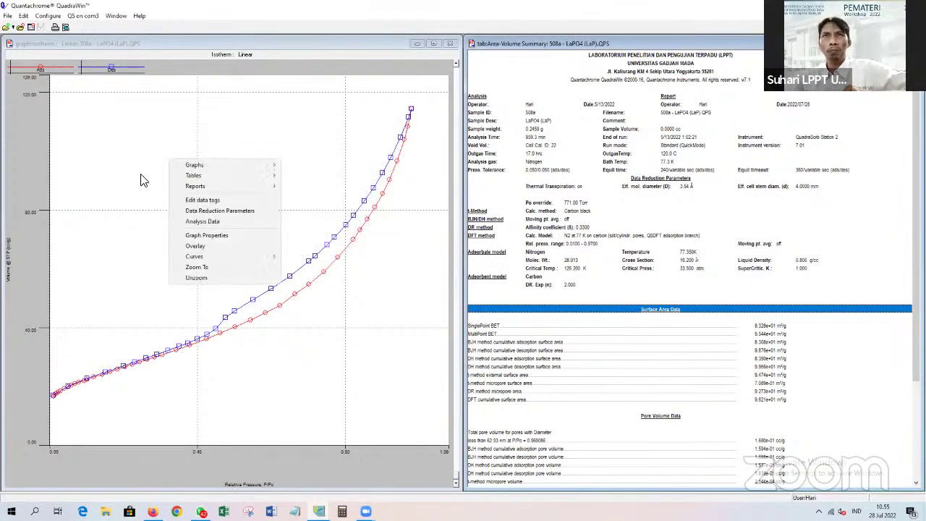
{"action": "mouse_move", "coordinate": [219, 181]}
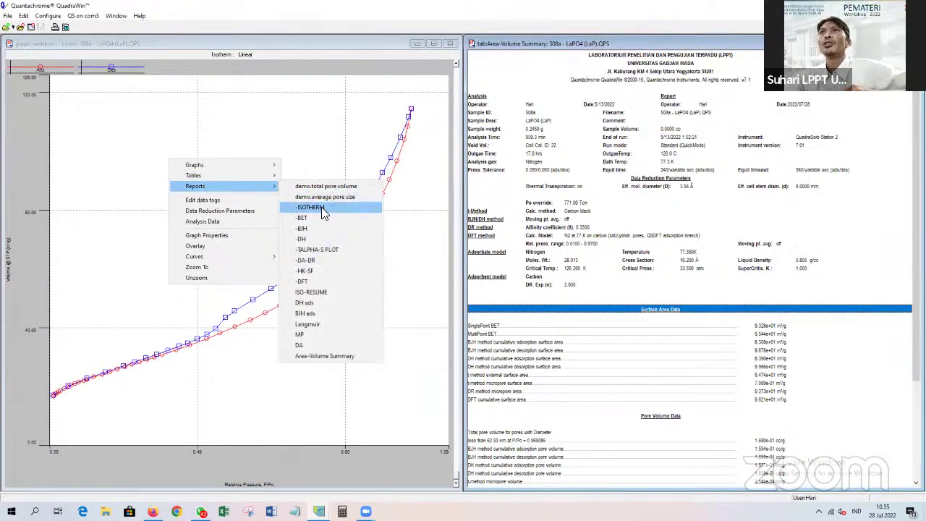
{"action": "left_click", "coordinate": [321, 207]}
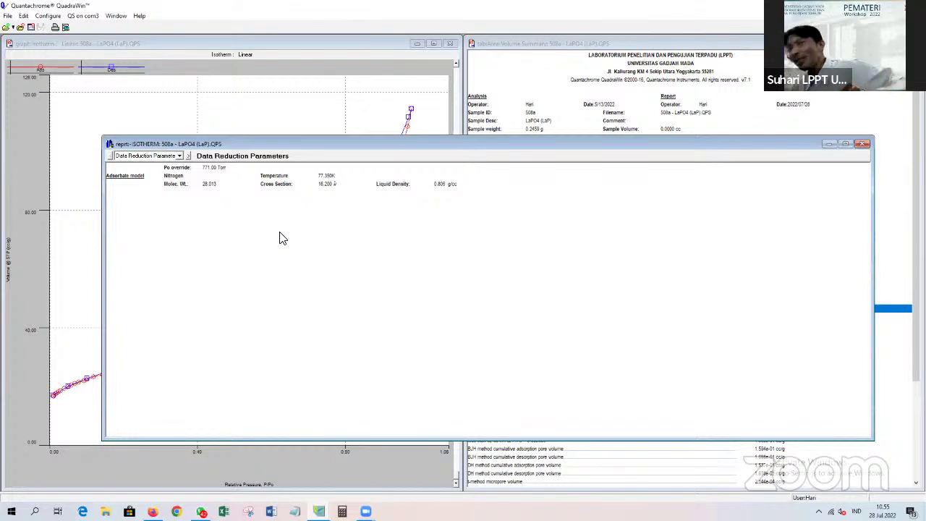
{"action": "left_click", "coordinate": [188, 157]}
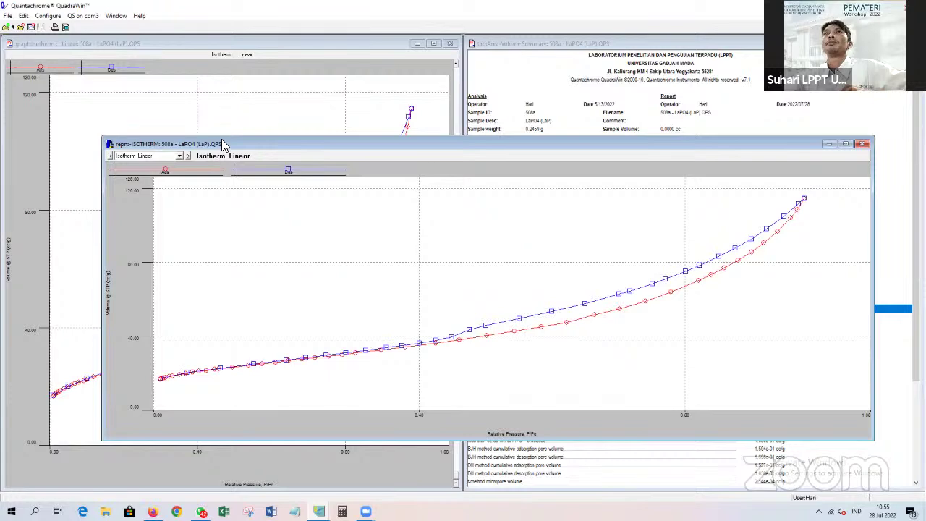
Fit the report window beside the Area-Volume Summary and compare the log-scale isotherm with the linear one, ending on the linear page.
{"action": "left_click_drag", "start_coordinate": [223, 144], "coordinate": [146, 85]}
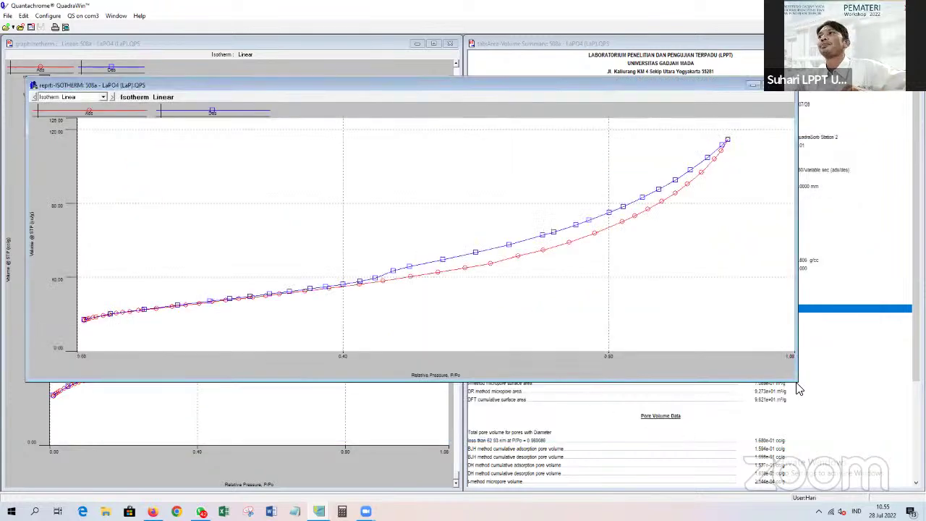
{"action": "left_click_drag", "start_coordinate": [795, 379], "coordinate": [513, 466]}
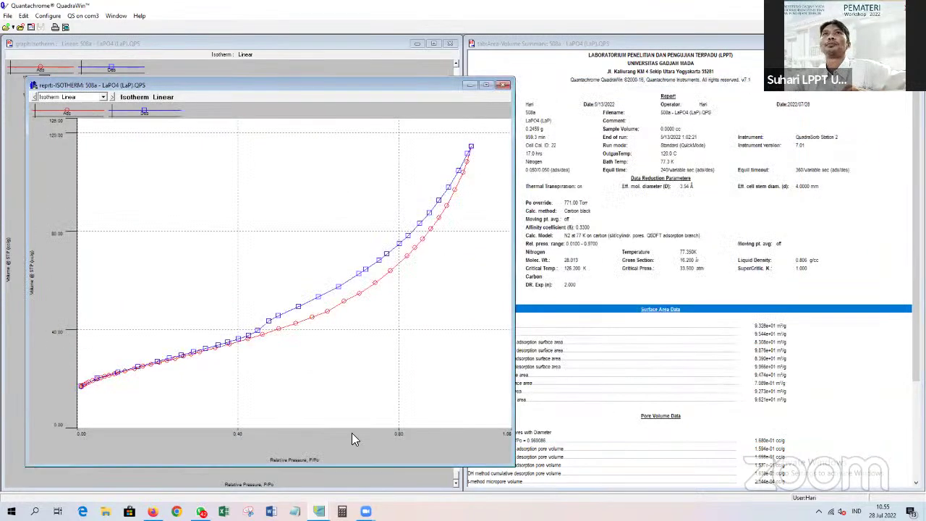
{"action": "left_click", "coordinate": [111, 97]}
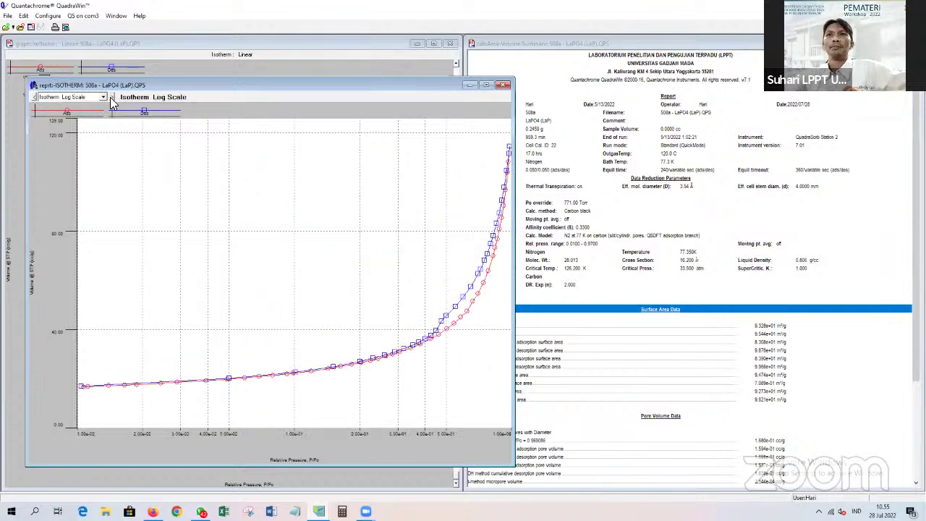
{"action": "left_click", "coordinate": [35, 99]}
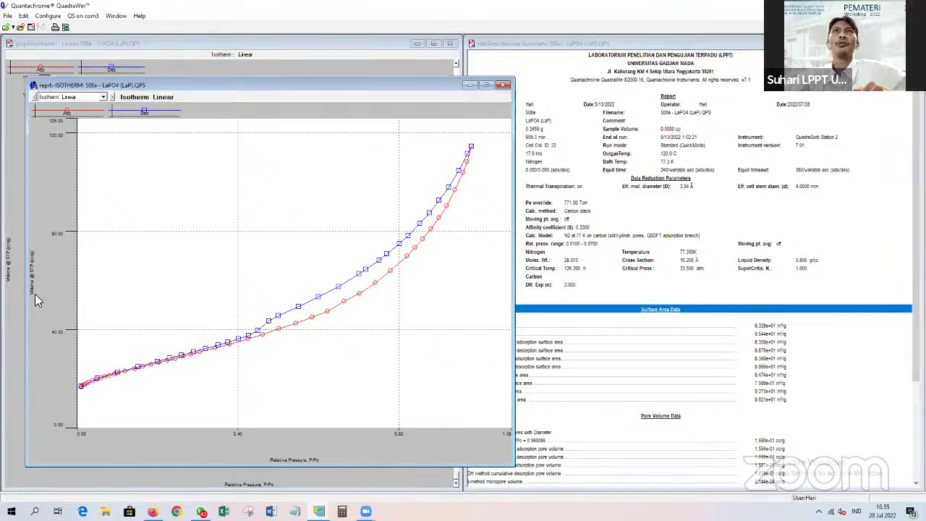
Show the log-scale page of the ISOTHERM report and print the report to Adobe PDF.
{"action": "left_click", "coordinate": [113, 97]}
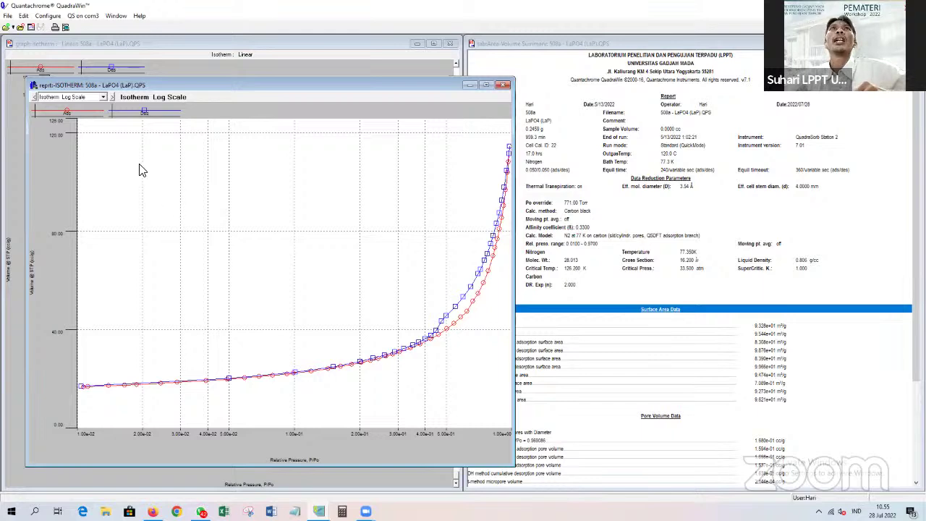
{"action": "left_click", "coordinate": [55, 26]}
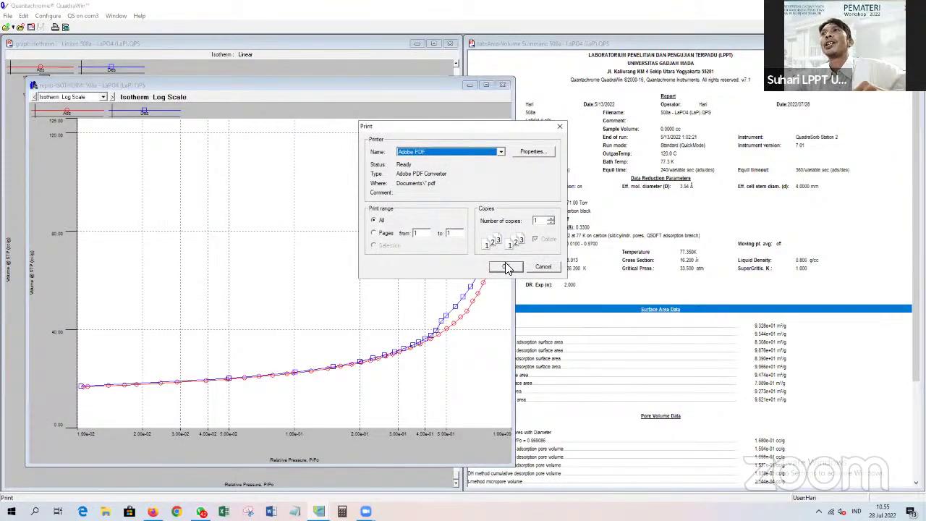
{"action": "left_click", "coordinate": [505, 267]}
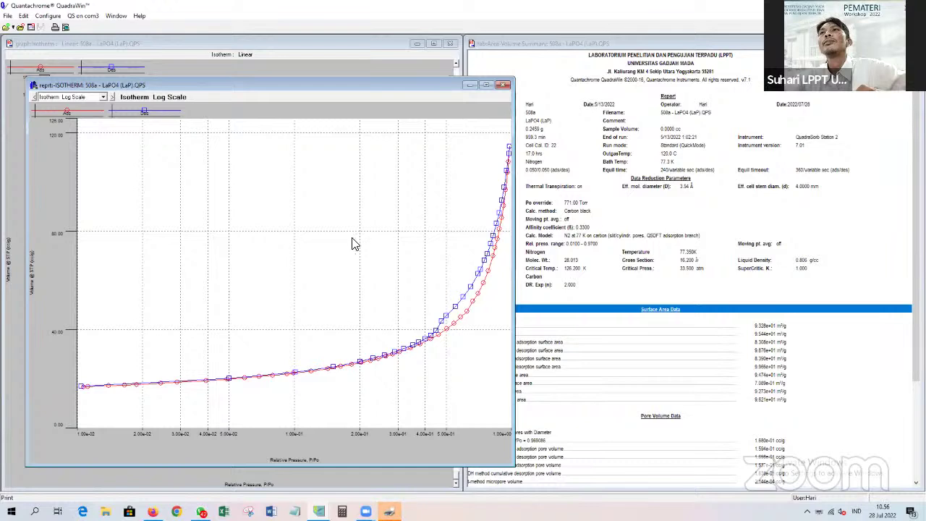
{"action": "left_click", "coordinate": [389, 511]}
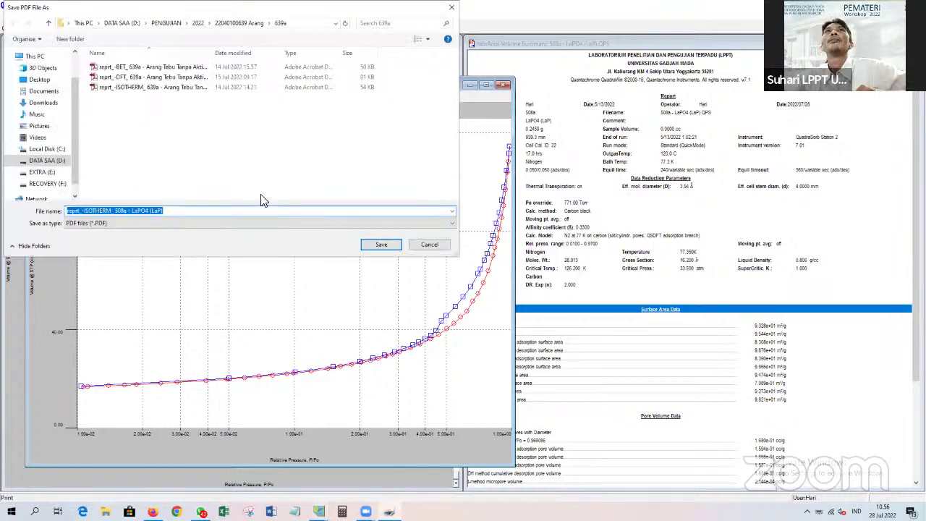
Try to make a "508a -" folder under DATA SAA (D:), PENGUJIAN, 2022 for the PDF, and cancel the save.
{"action": "left_click", "coordinate": [121, 22]}
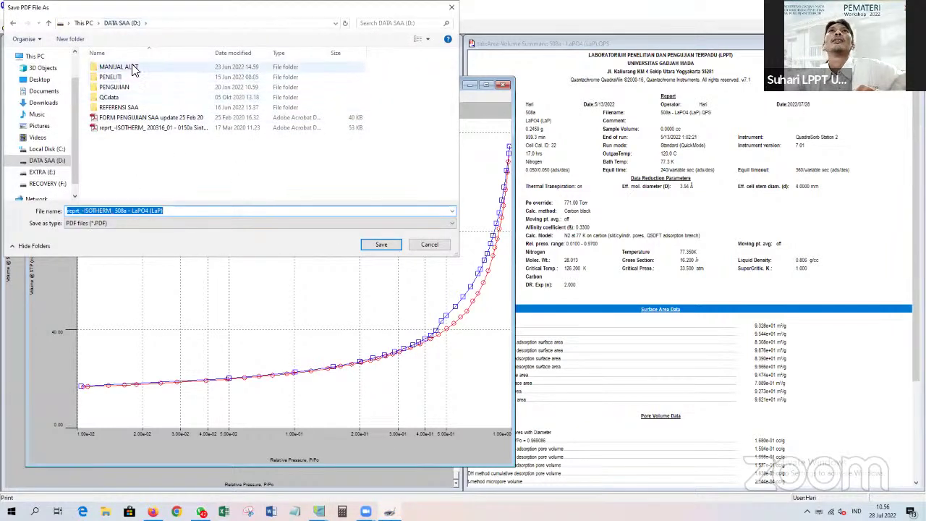
{"action": "double_click", "coordinate": [123, 87]}
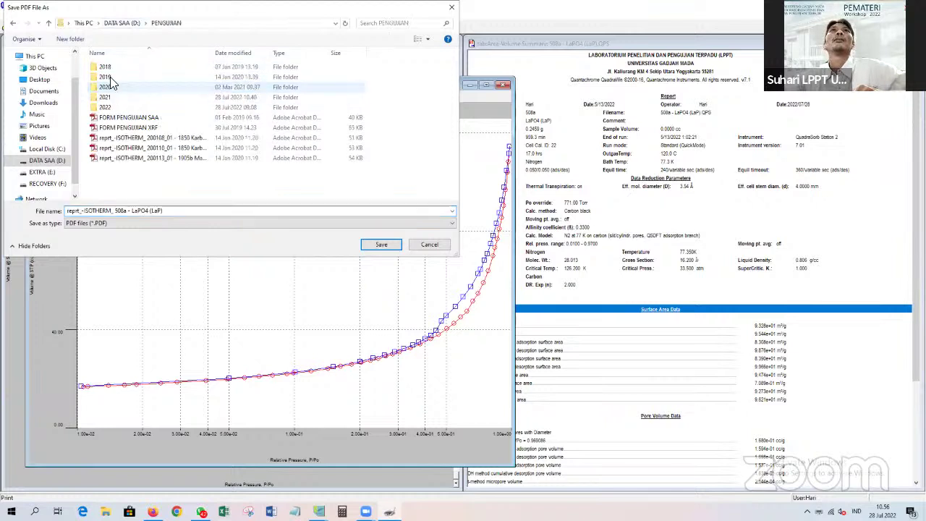
{"action": "double_click", "coordinate": [114, 107]}
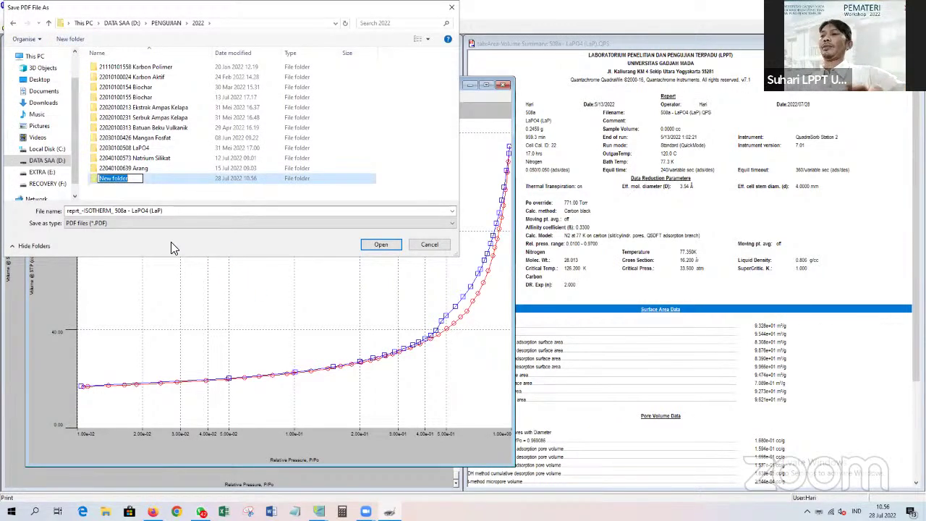
{"action": "type", "text": "508a -"}
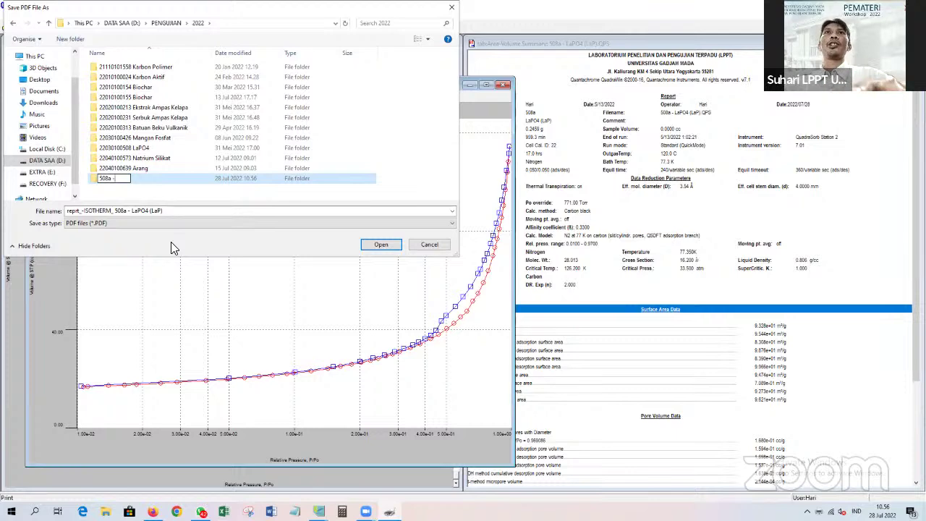
{"action": "key", "text": "Escape"}
{"action": "key", "text": "Escape"}
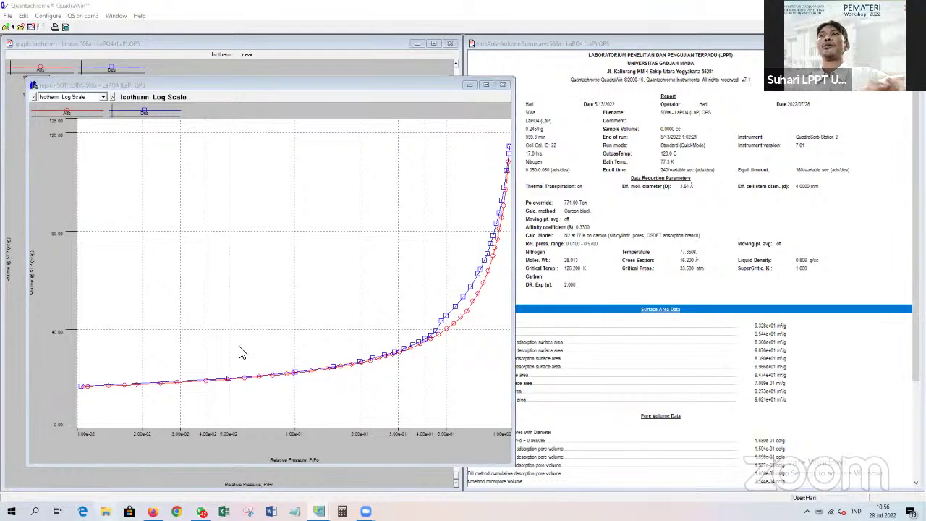
In File Explorer, open the 508a - LaPO4 (LaP) results folder within the 2022 LaPO4 folder of PENGUJIAN on DATA SAA (D:).
{"action": "key", "text": "super+e"}
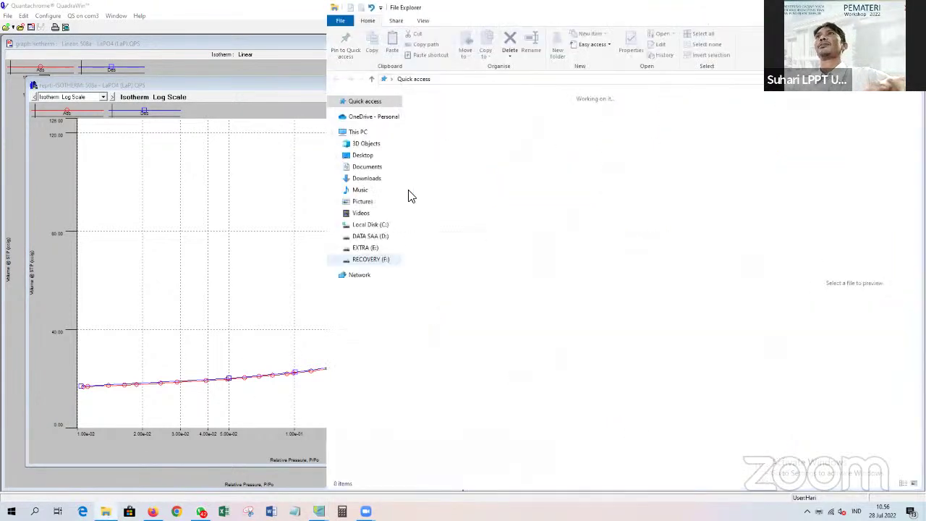
{"action": "left_click", "coordinate": [369, 235]}
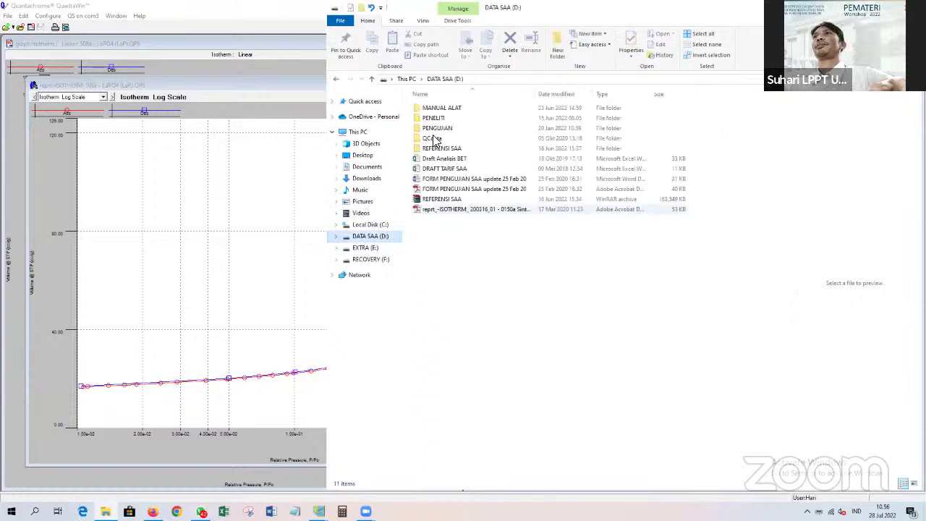
{"action": "double_click", "coordinate": [437, 129]}
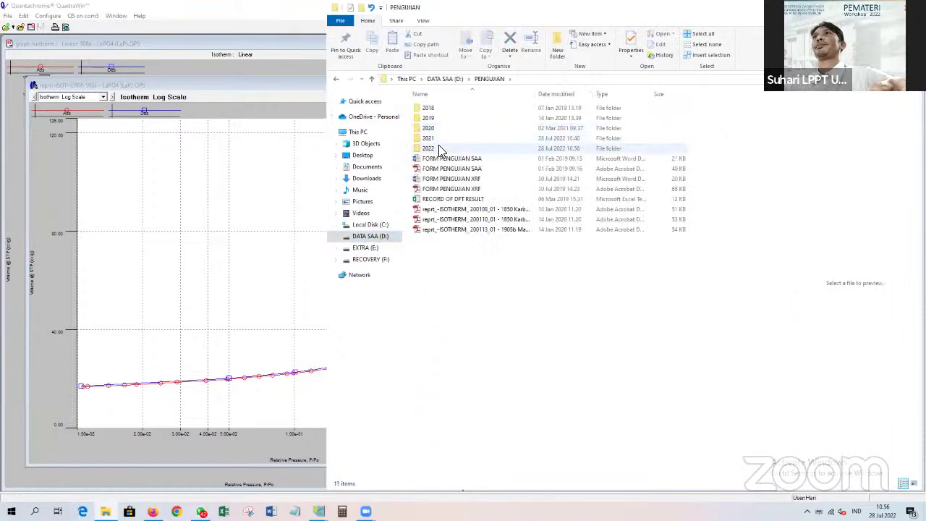
{"action": "double_click", "coordinate": [438, 147]}
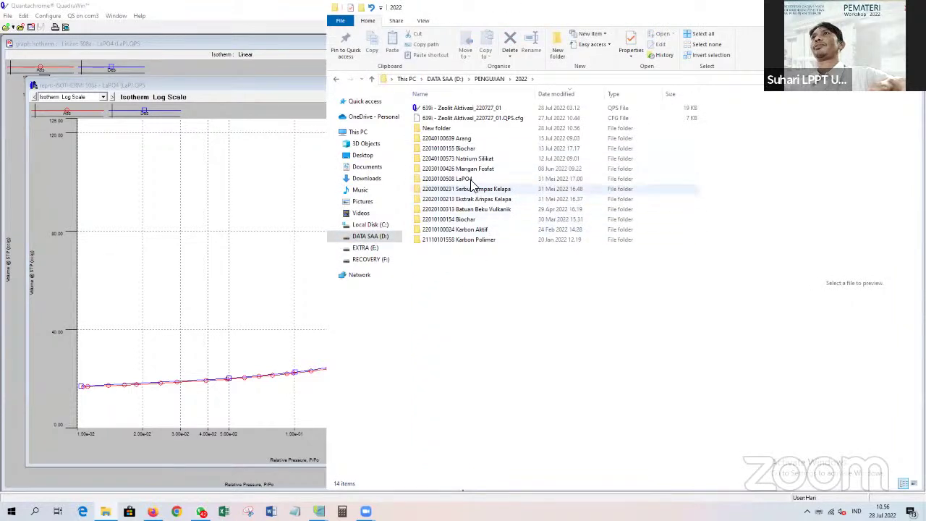
{"action": "double_click", "coordinate": [469, 179]}
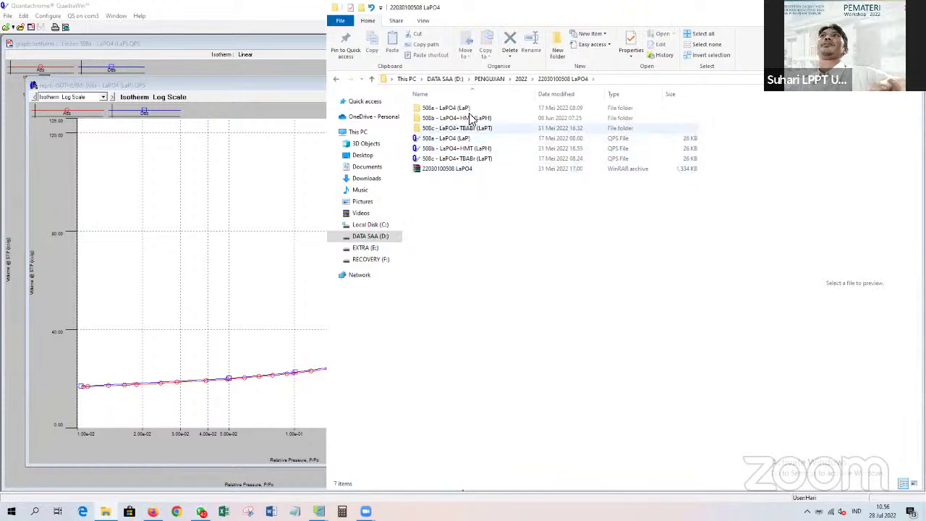
{"action": "double_click", "coordinate": [466, 108]}
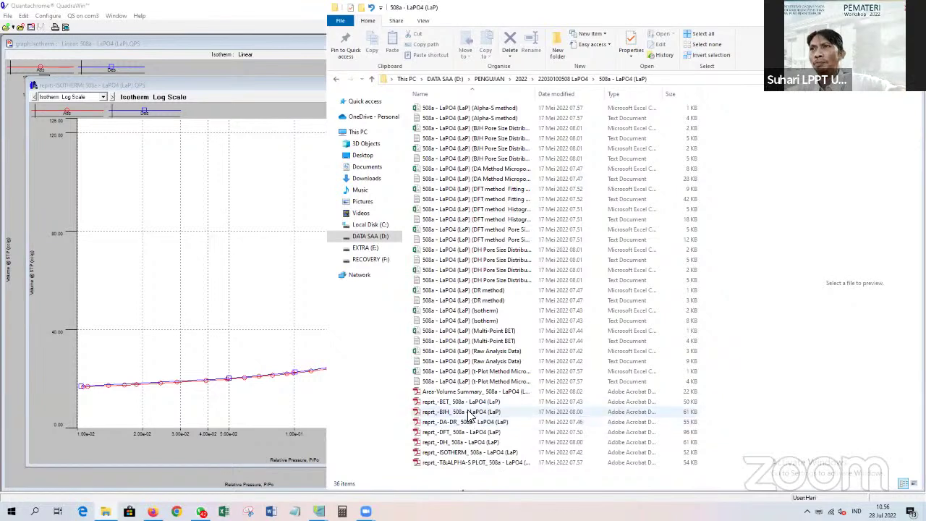
Open the Area-Volume Summary PDF of sample 508a and review its surface area, pore volume and pore size data.
{"action": "left_click", "coordinate": [472, 392]}
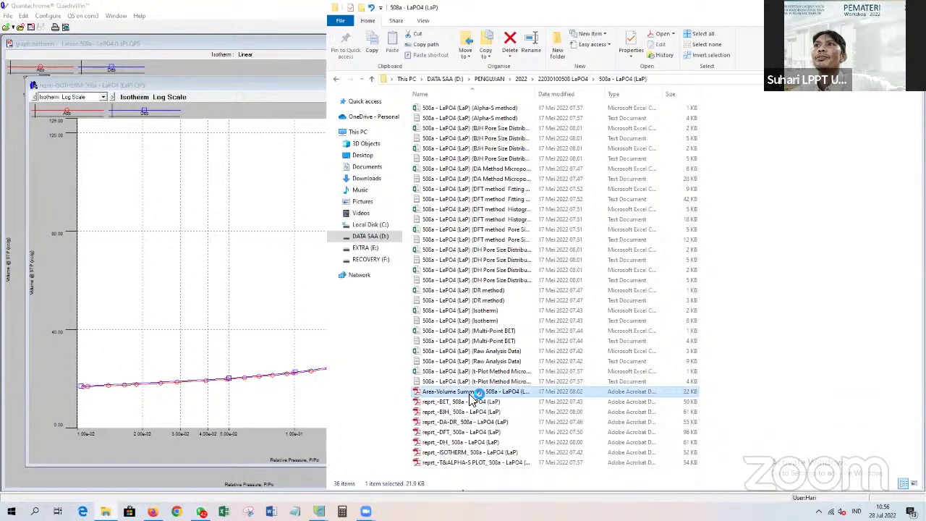
{"action": "double_click", "coordinate": [473, 394]}
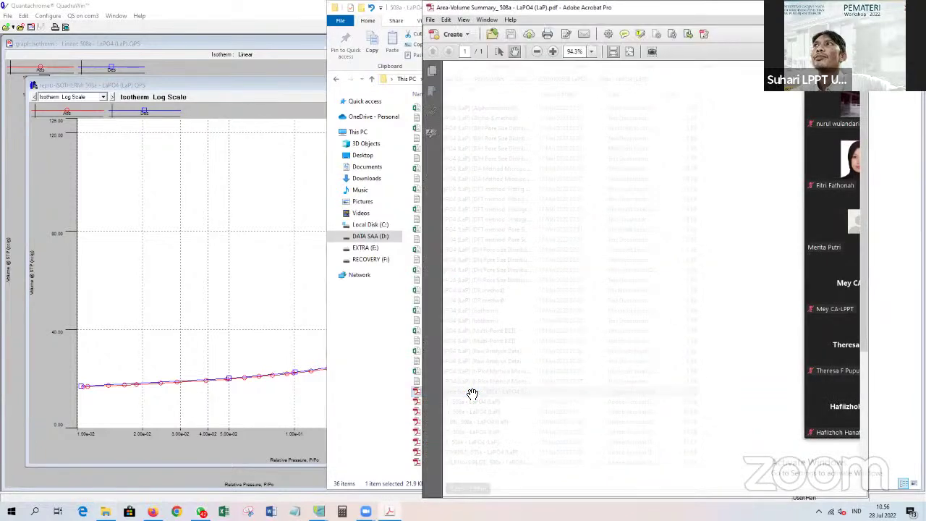
{"action": "double_click", "coordinate": [722, 28]}
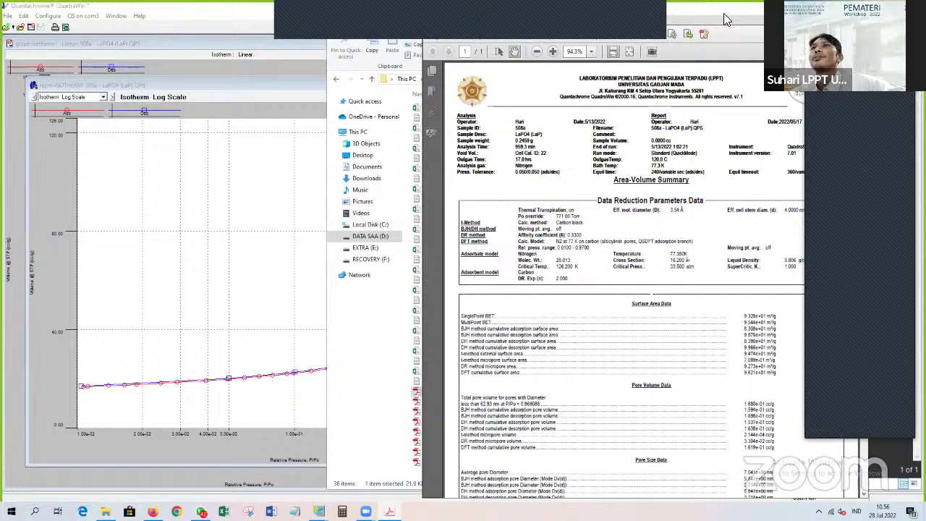
{"action": "left_click_drag", "start_coordinate": [724, 14], "coordinate": [474, 15]}
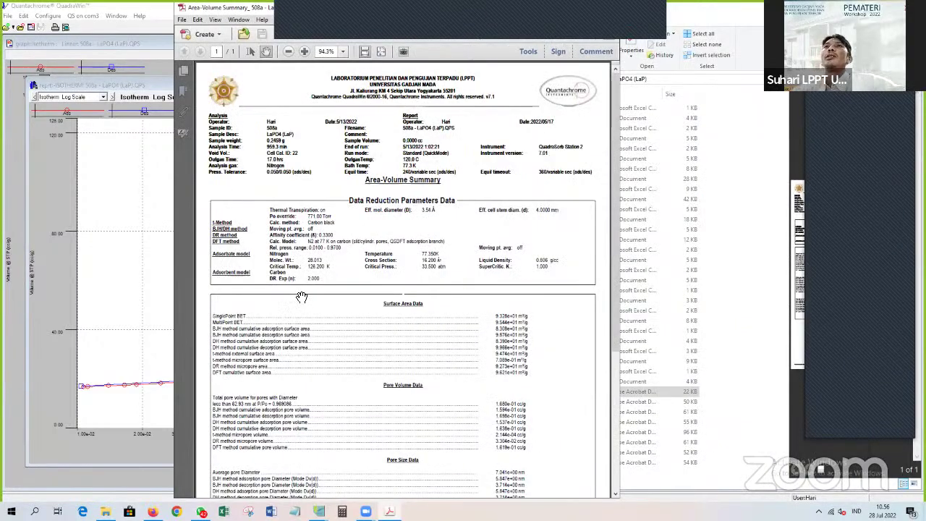
{"action": "scroll", "coordinate": [301, 296], "scroll_direction": "down", "scroll_amount": 3}
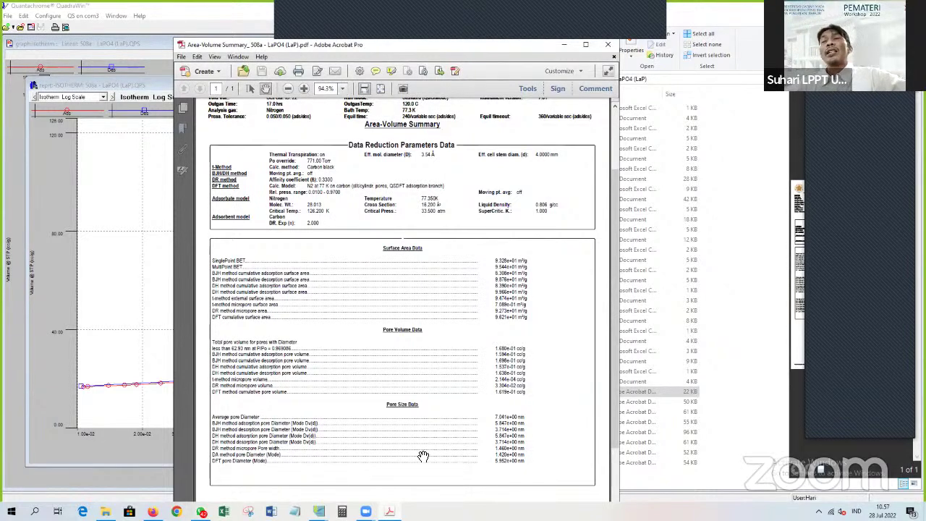
Switch back to QuadraWin, show the linear page of the ISOTHERM report, and bring up the graph's commands, including Save as Text.
{"action": "left_click", "coordinate": [159, 84]}
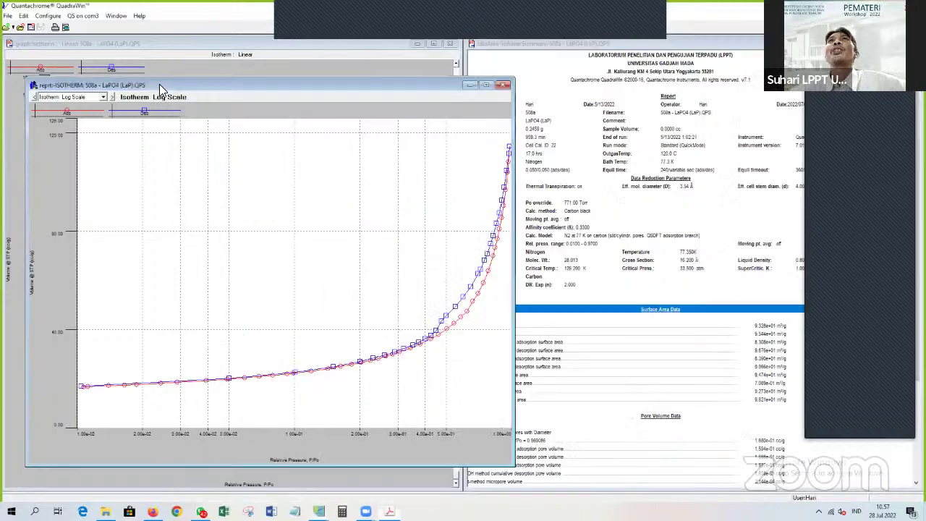
{"action": "left_click", "coordinate": [31, 99]}
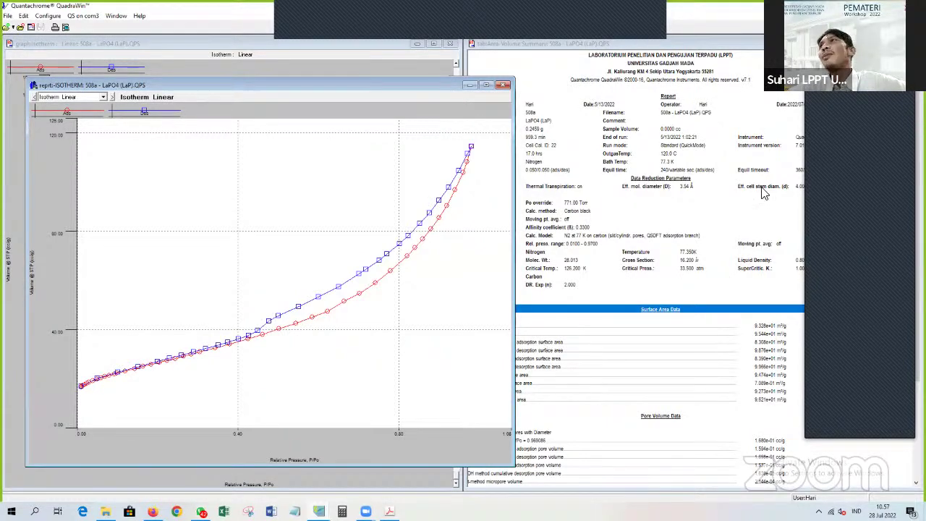
{"action": "left_click", "coordinate": [742, 47]}
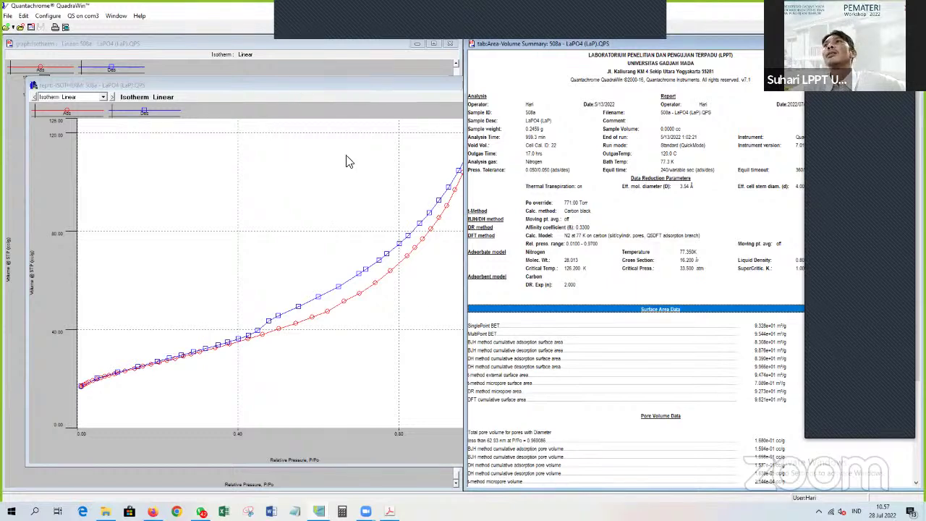
{"action": "right_click", "coordinate": [274, 234]}
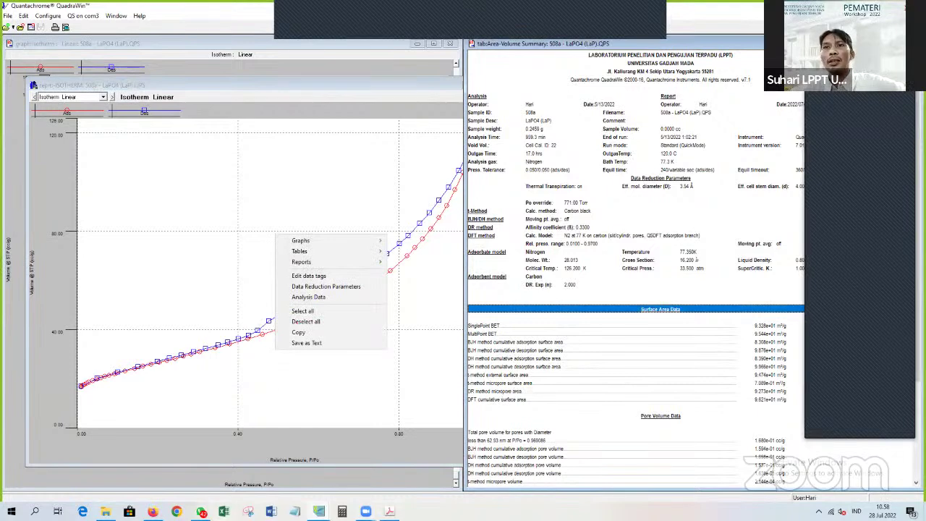
Return to the results folder, widen the file names, and inspect the relative pressure and volume data in the Isotherm text file.
{"action": "left_click", "coordinate": [105, 511]}
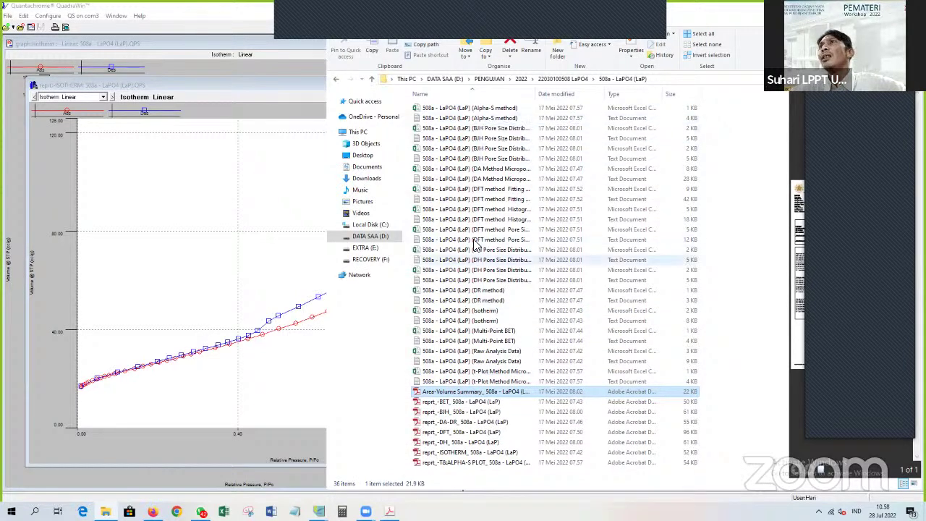
{"action": "left_click_drag", "start_coordinate": [536, 93], "coordinate": [580, 94]}
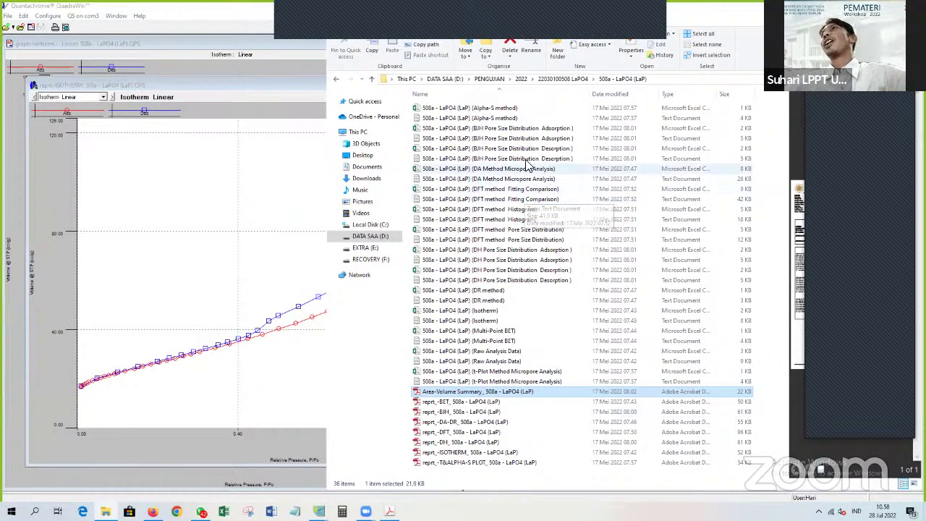
{"action": "double_click", "coordinate": [485, 322]}
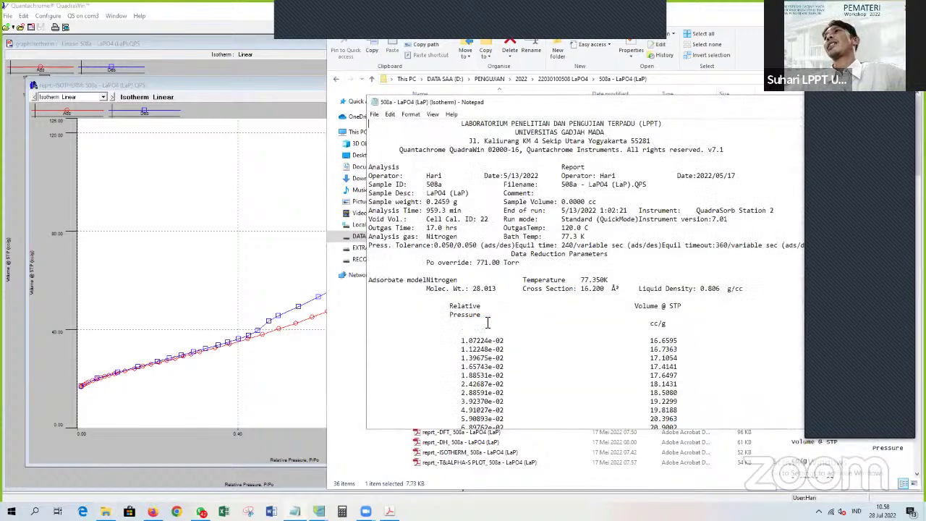
{"action": "scroll", "coordinate": [550, 320], "scroll_direction": "down", "scroll_amount": 20}
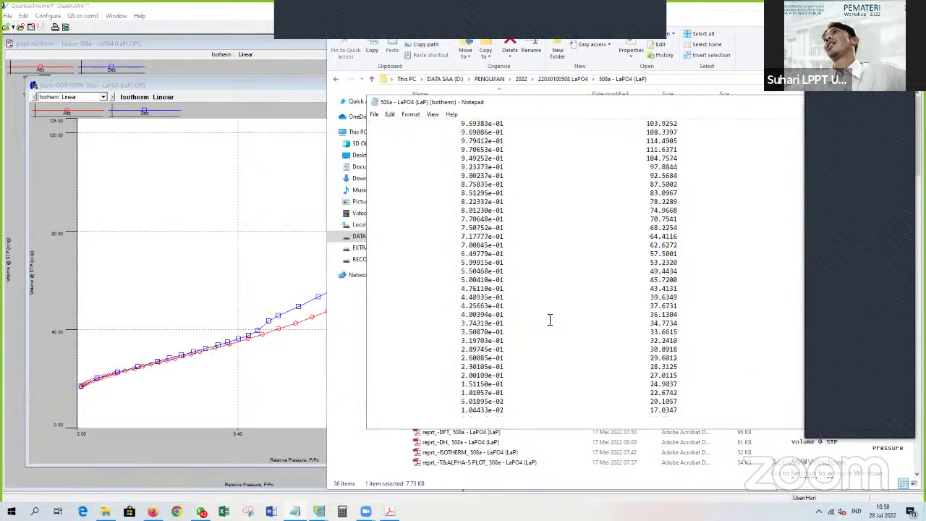
{"action": "scroll", "coordinate": [550, 319], "scroll_direction": "up", "scroll_amount": 20}
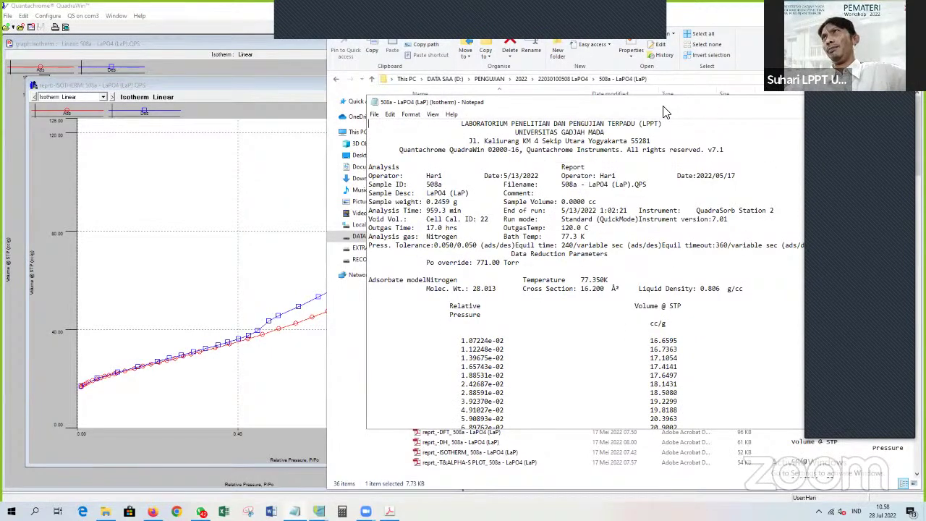
{"action": "left_click_drag", "start_coordinate": [530, 101], "coordinate": [346, 90]}
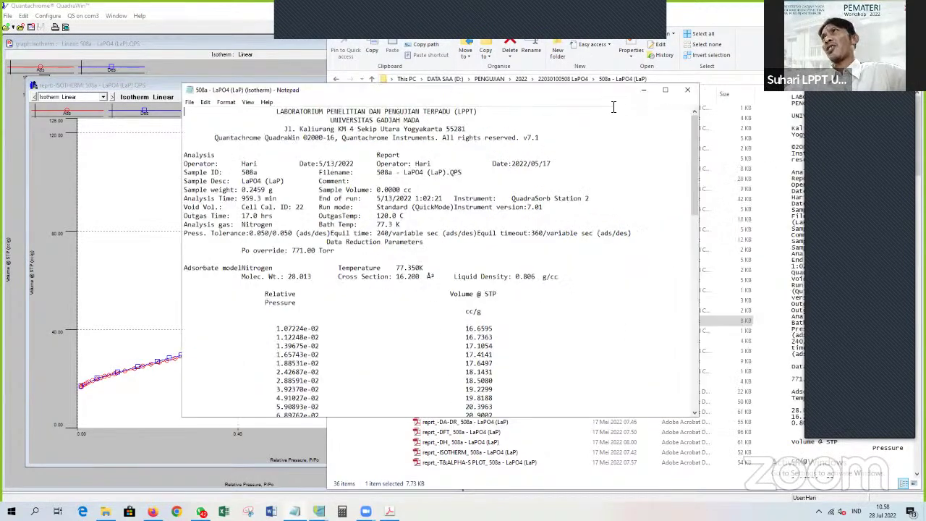
{"action": "left_click", "coordinate": [687, 92]}
Open the Isotherm data file in Excel, examine its comma-separated relative pressure and volume values, and close it.
{"action": "left_click", "coordinate": [495, 311]}
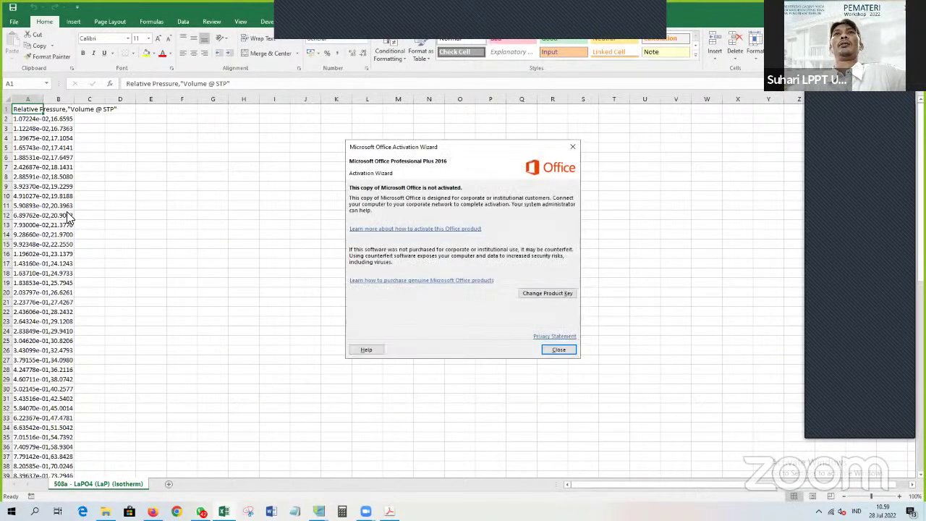
{"action": "left_click", "coordinate": [557, 350]}
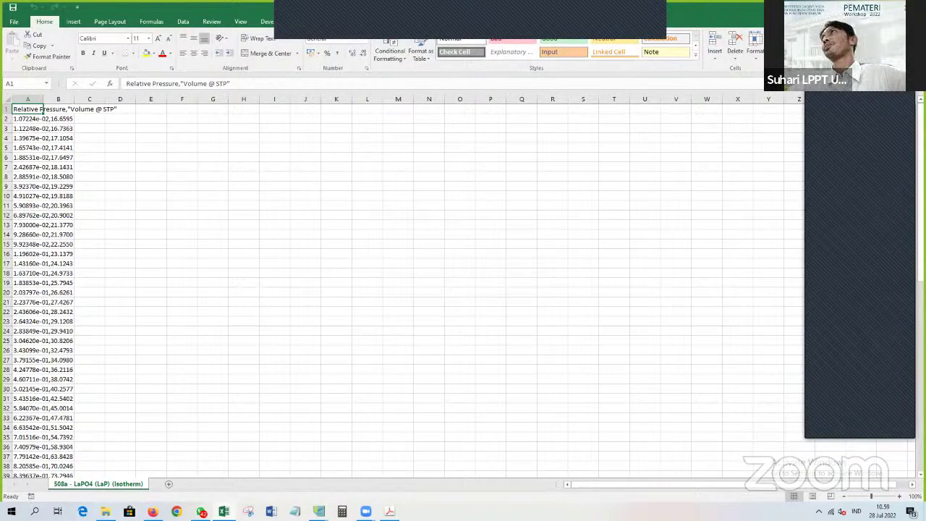
{"action": "key", "text": "alt+F4"}
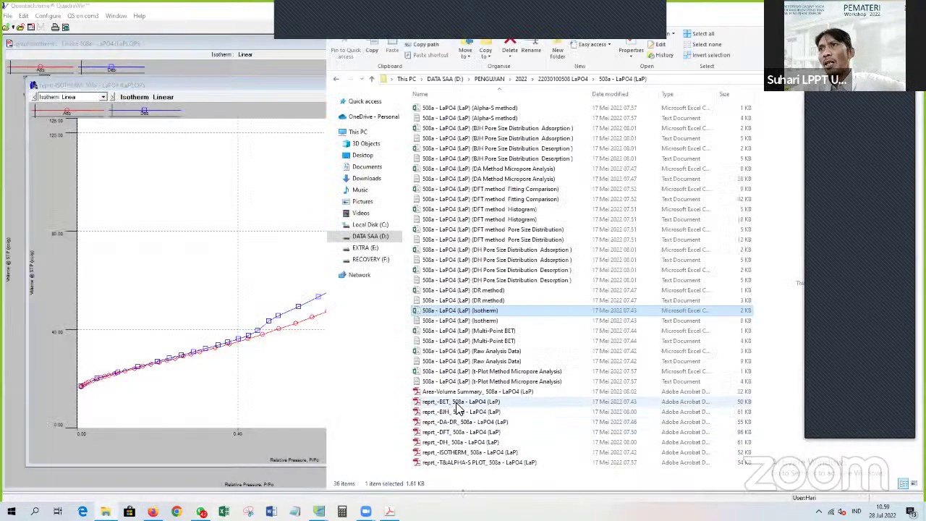
Open the BET report PDF of sample 508a to view its MBET summary and Multi-Point BET Plot.
{"action": "left_click", "coordinate": [457, 405]}
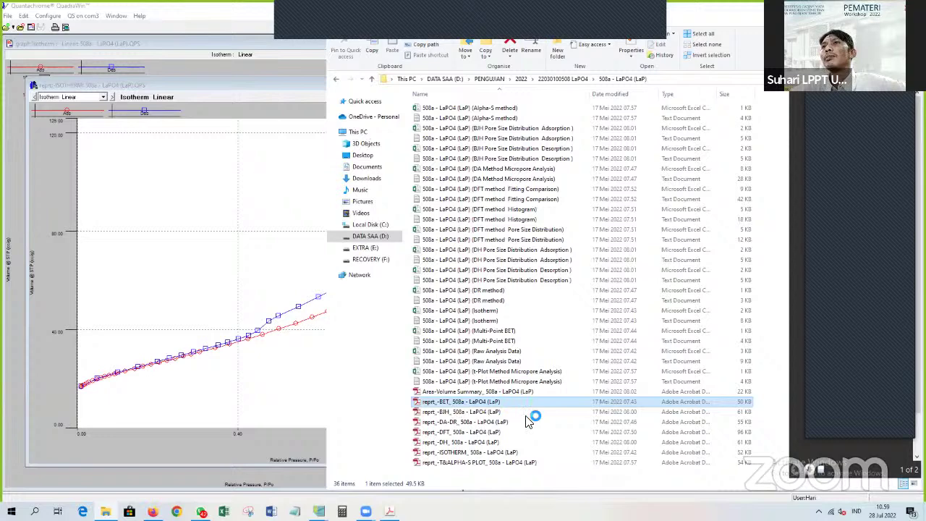
{"action": "key", "text": "Return"}
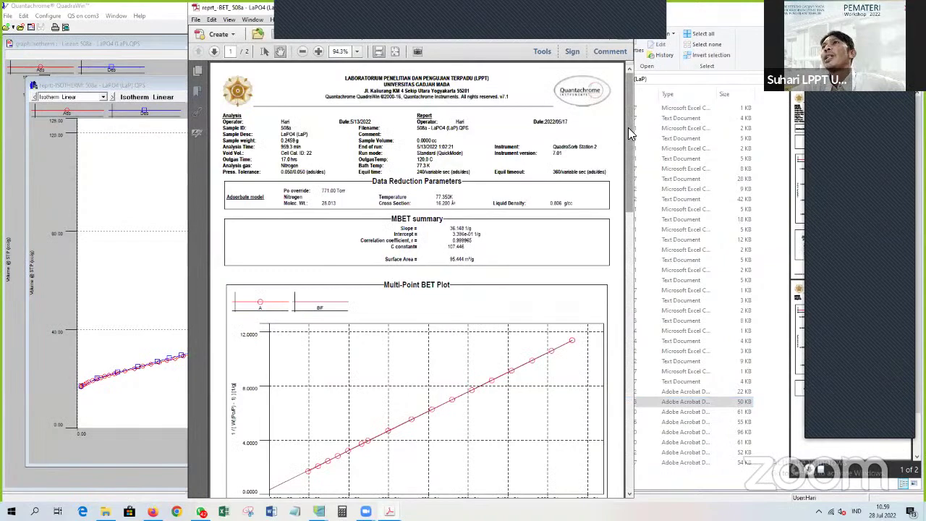
View the Multi-Point BET data in the PDF, return to QuadraWin, and open the -BET report at its Multi-Point BET Plot.
{"action": "left_click_drag", "start_coordinate": [627, 127], "coordinate": [640, 196]}
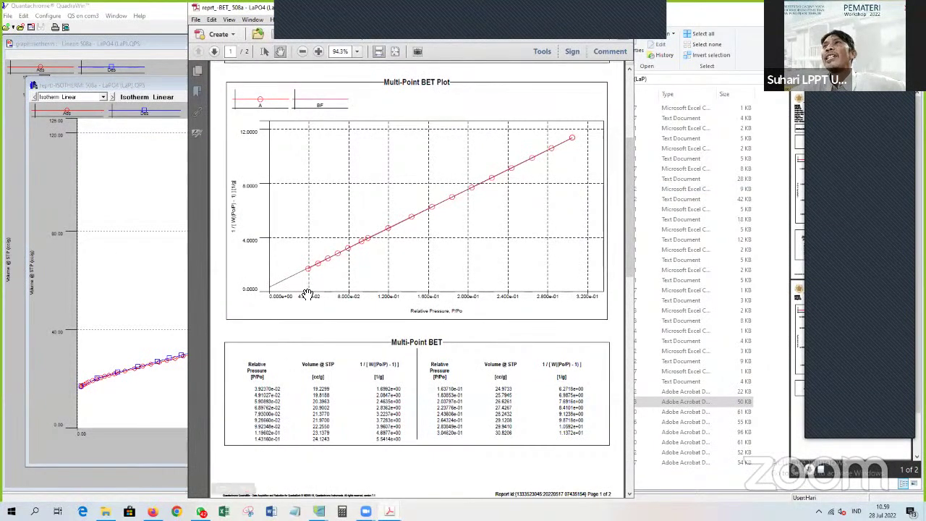
{"action": "left_click", "coordinate": [145, 83]}
{"action": "right_click", "coordinate": [178, 174]}
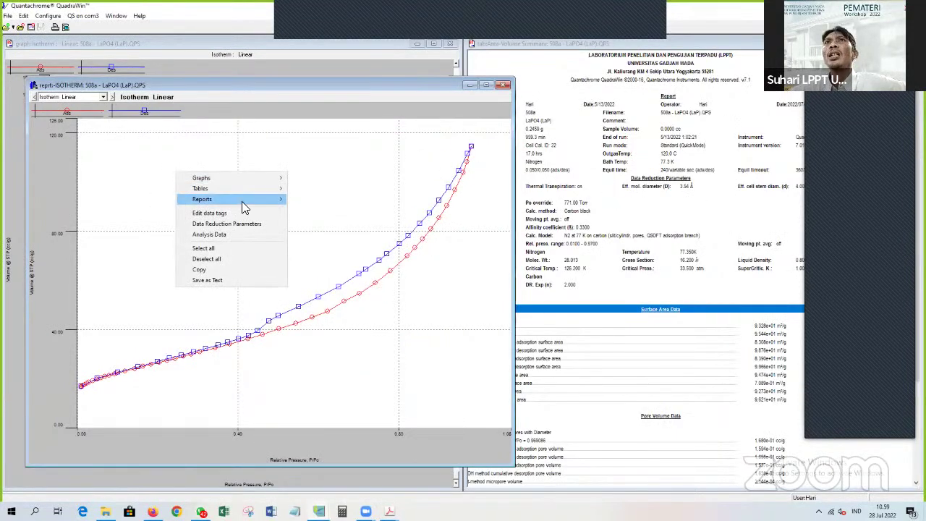
{"action": "mouse_move", "coordinate": [242, 201]}
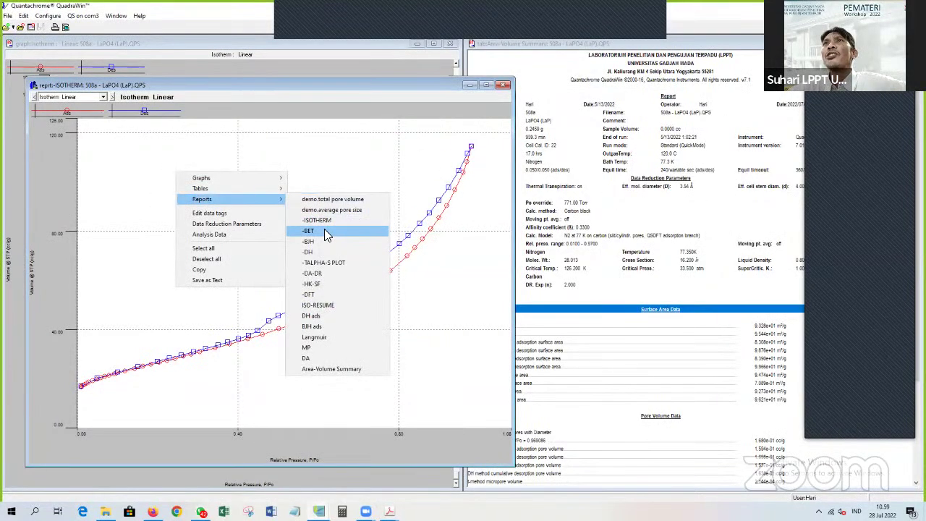
{"action": "left_click", "coordinate": [324, 230]}
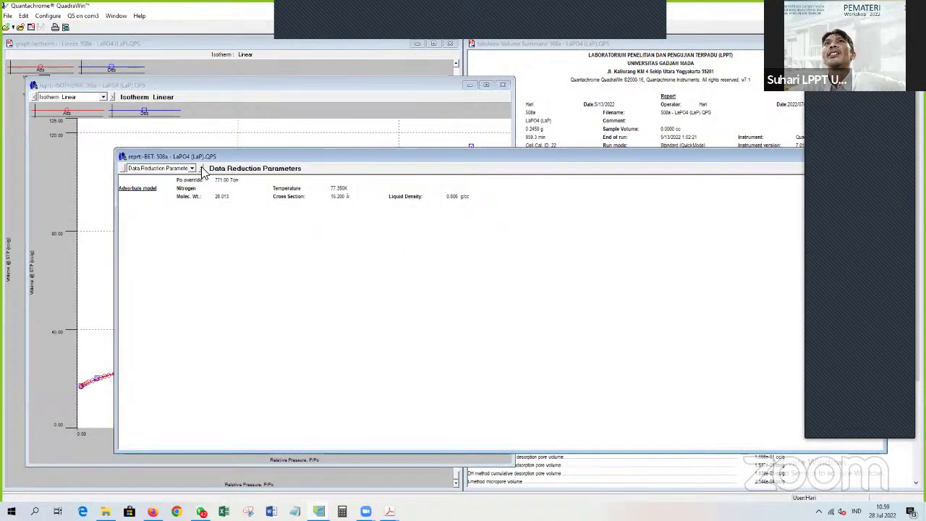
{"action": "left_click", "coordinate": [202, 168]}
{"action": "left_click", "coordinate": [202, 169]}
Turn on the Multi point BET tag for the data points from P/Po 0.01072 to 0.02886.
{"action": "right_click", "coordinate": [318, 239]}
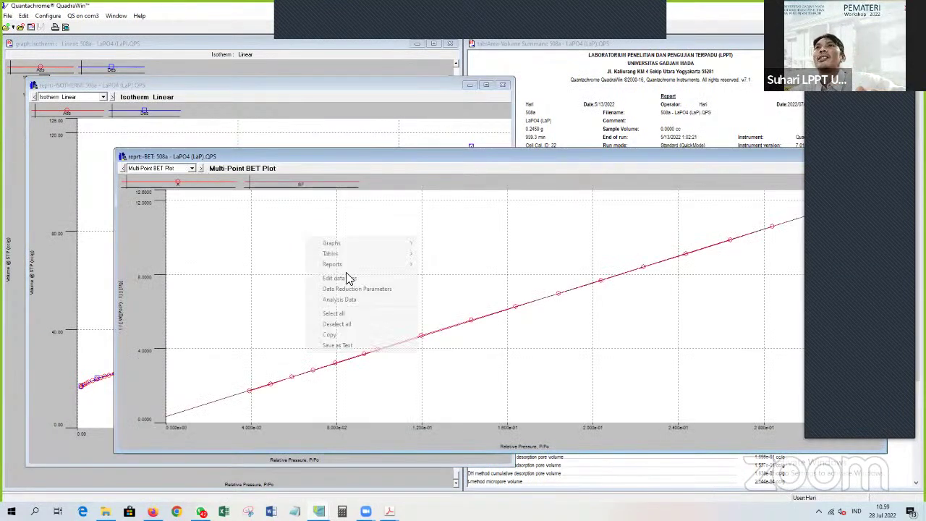
{"action": "left_click", "coordinate": [348, 279]}
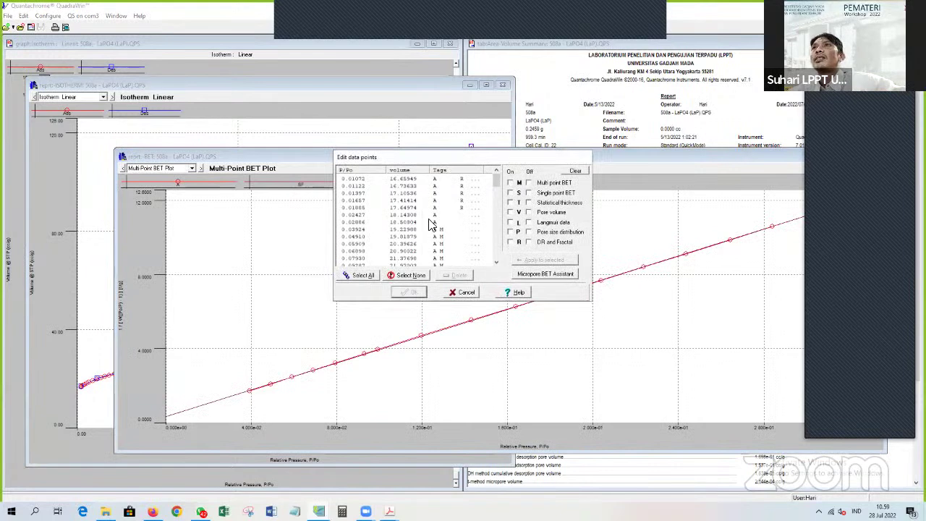
{"action": "left_click", "coordinate": [429, 222]}
{"action": "left_click", "coordinate": [446, 178], "text": "shift"}
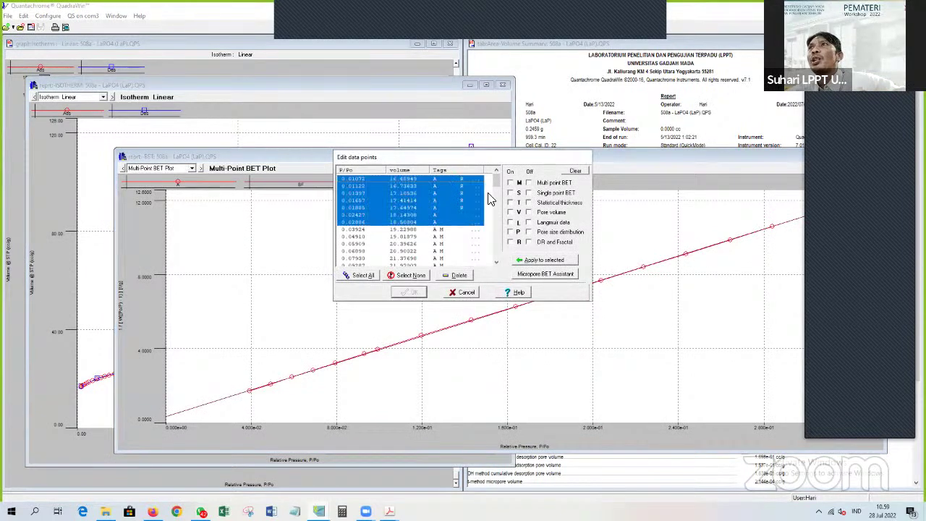
{"action": "left_click", "coordinate": [510, 182]}
{"action": "left_click", "coordinate": [533, 260]}
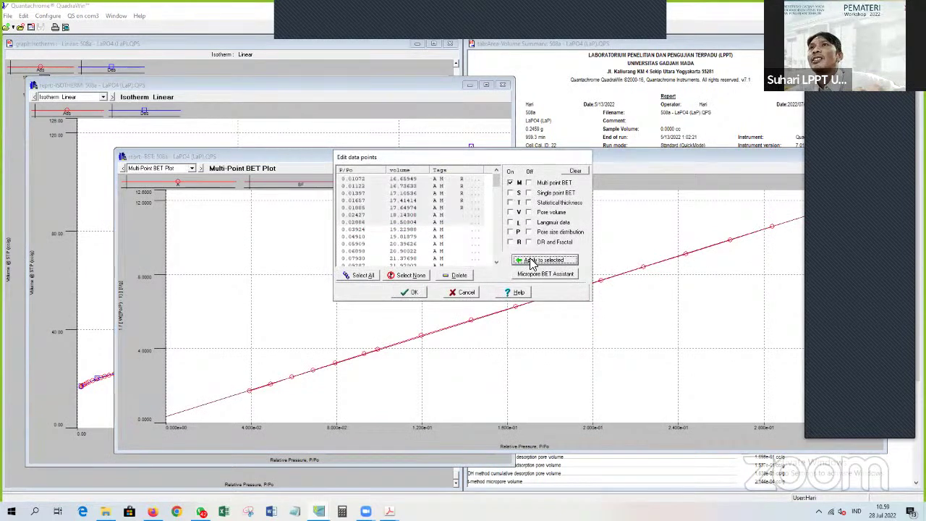
{"action": "left_click", "coordinate": [409, 292]}
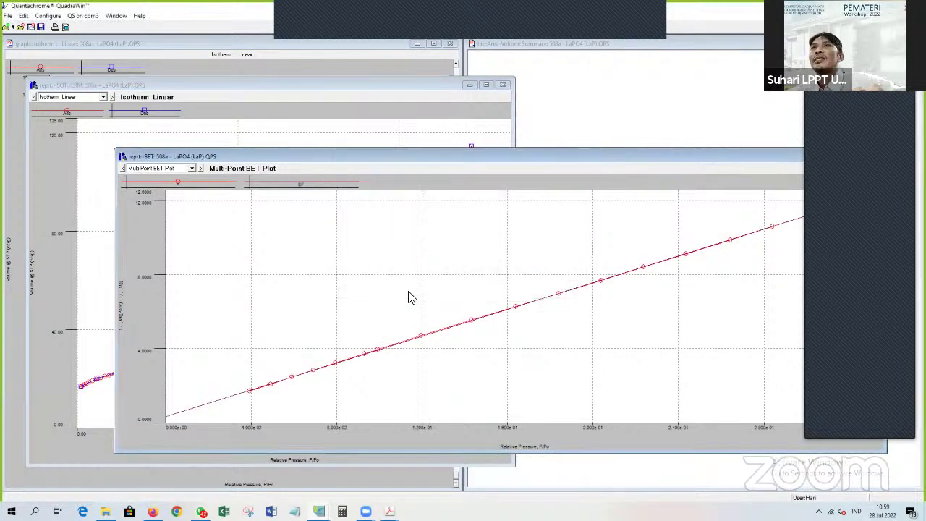
Rearrange and narrow the BET report window, and compare the MBET summary with the Multi-Point BET Plot.
{"action": "left_click_drag", "start_coordinate": [387, 165], "coordinate": [319, 107]}
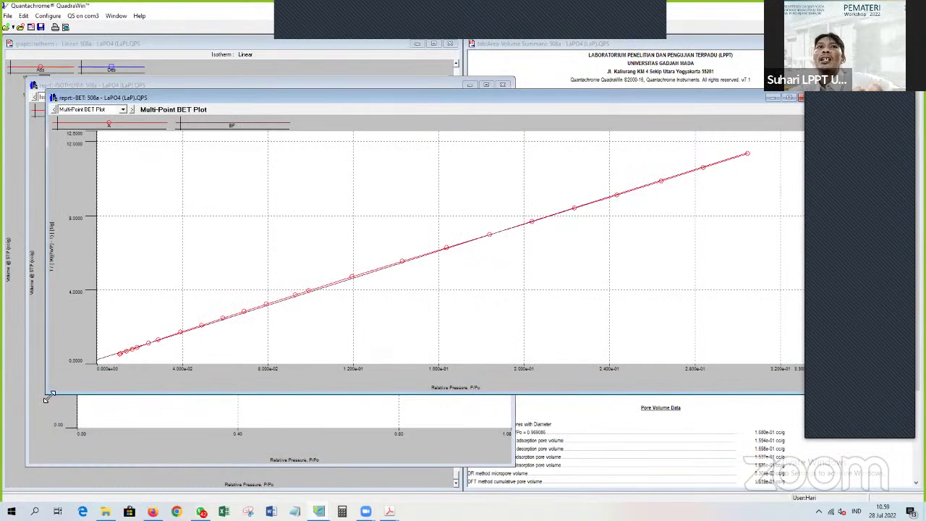
{"action": "left_click_drag", "start_coordinate": [48, 397], "coordinate": [279, 488]}
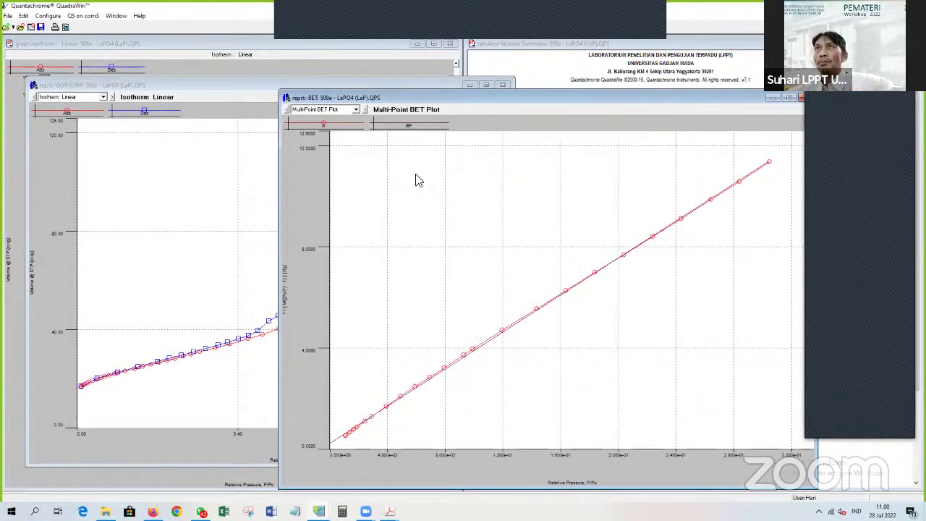
{"action": "left_click", "coordinate": [287, 111]}
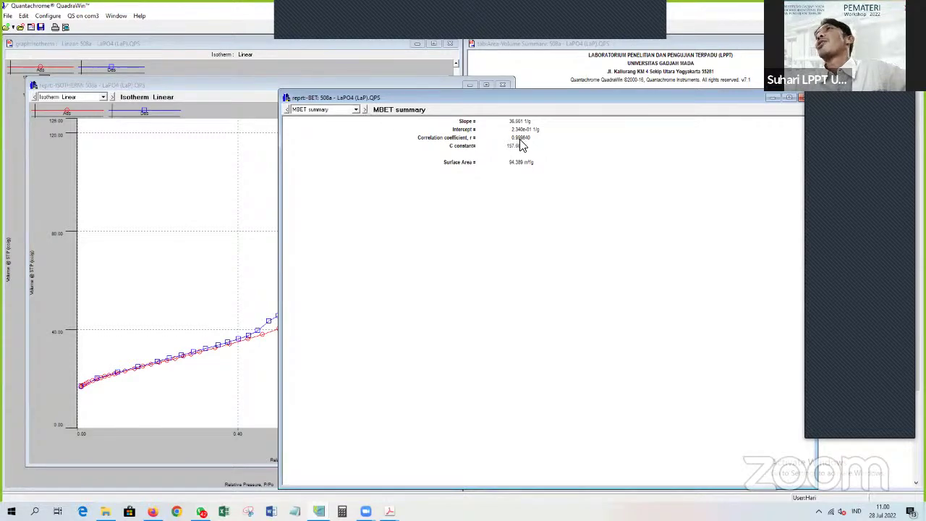
{"action": "left_click", "coordinate": [365, 109]}
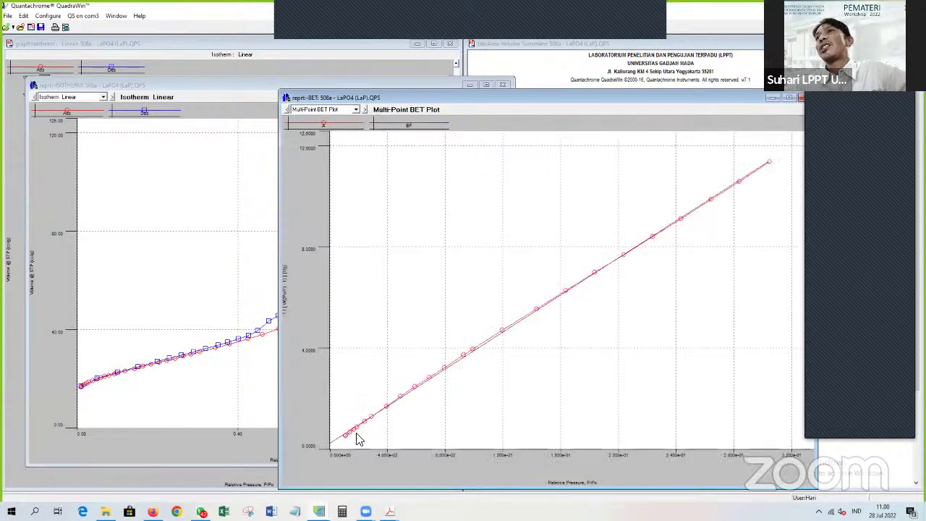
Turn off the Multi point BET tag for the data points from P/Po 0.01072 to 0.02886.
{"action": "right_click", "coordinate": [417, 198]}
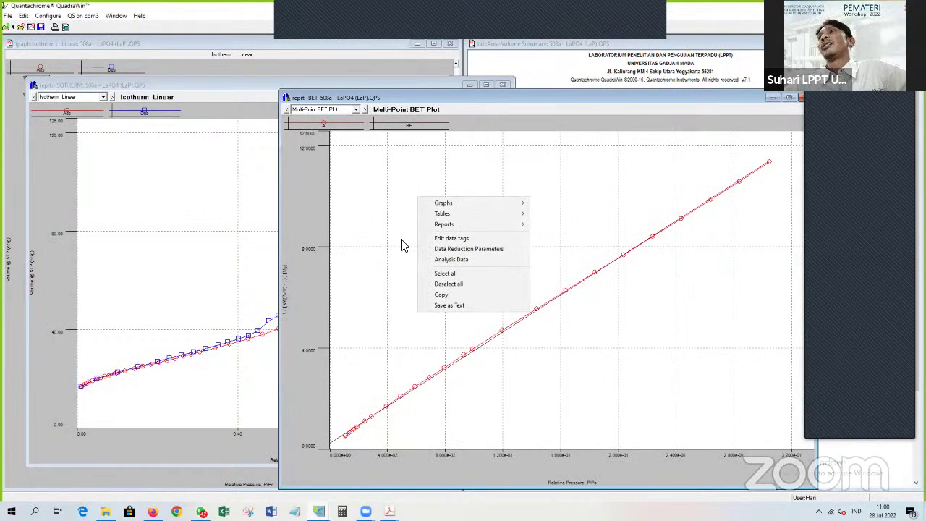
{"action": "left_click", "coordinate": [457, 238]}
{"action": "left_click", "coordinate": [434, 222]}
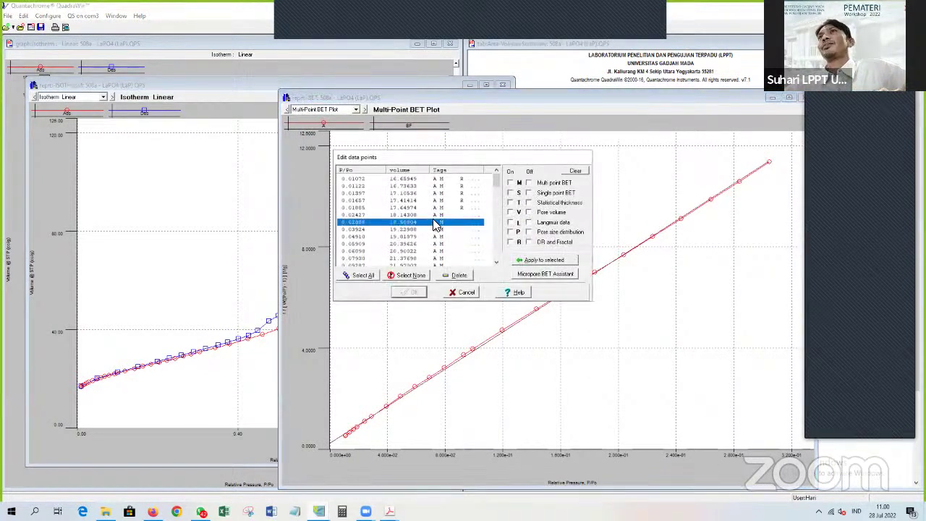
{"action": "left_click", "coordinate": [436, 178], "text": "shift"}
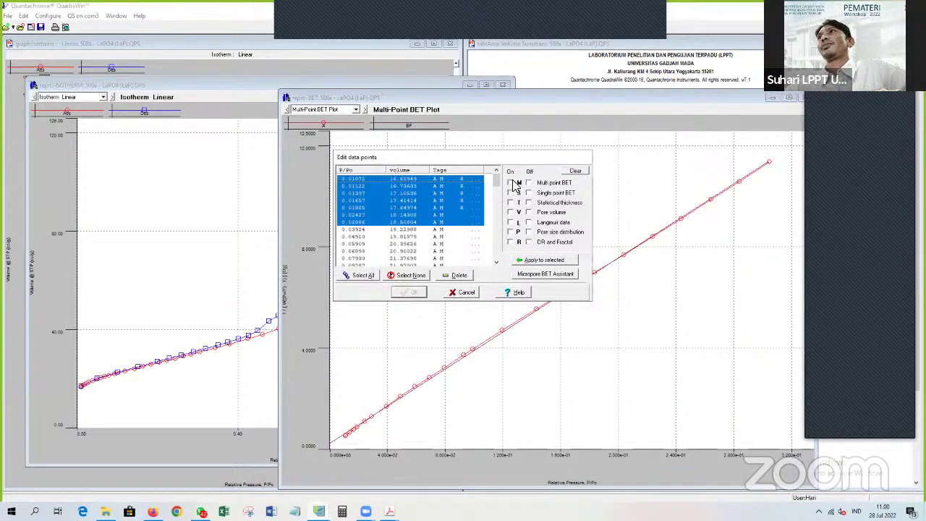
{"action": "left_click", "coordinate": [531, 254]}
{"action": "left_click", "coordinate": [529, 182]}
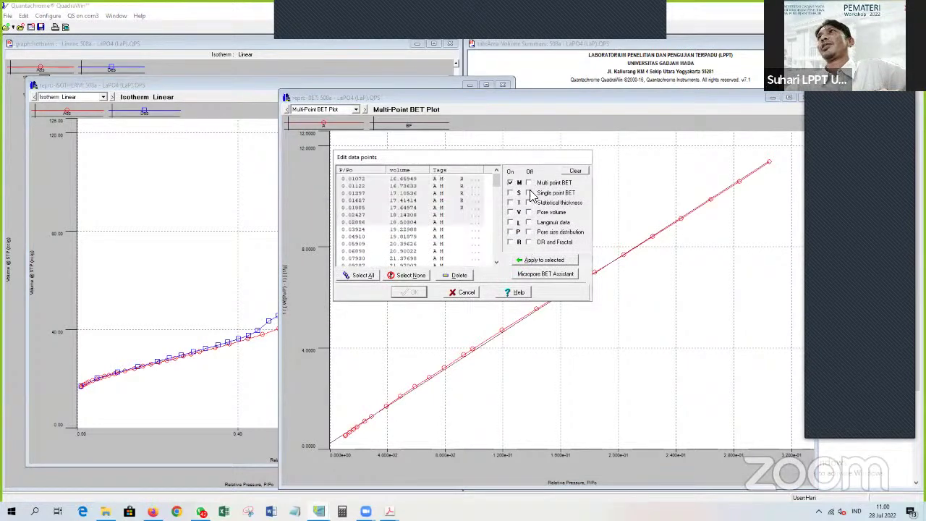
{"action": "left_click", "coordinate": [541, 262]}
{"action": "left_click", "coordinate": [417, 294]}
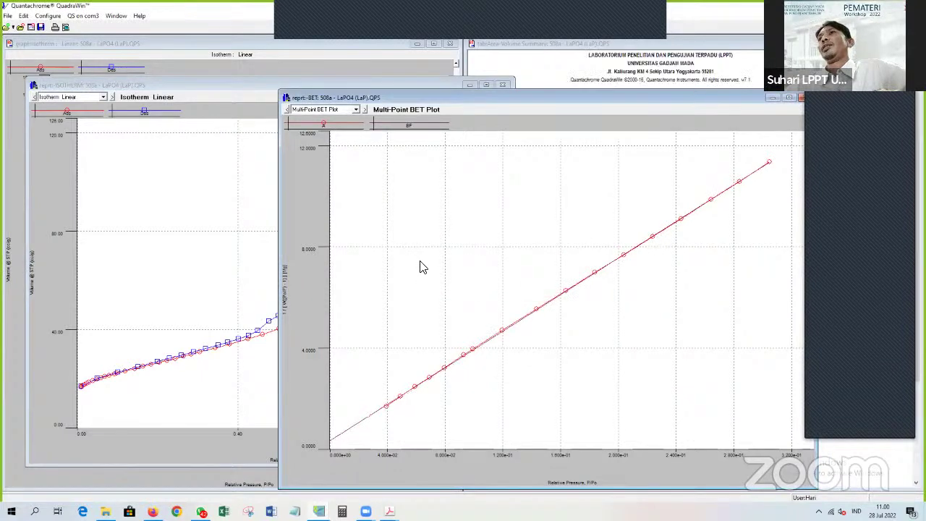
Check the surface area and correlation coefficient in the MBET summary, and return to the Multi-Point BET Plot.
{"action": "right_click", "coordinate": [422, 264]}
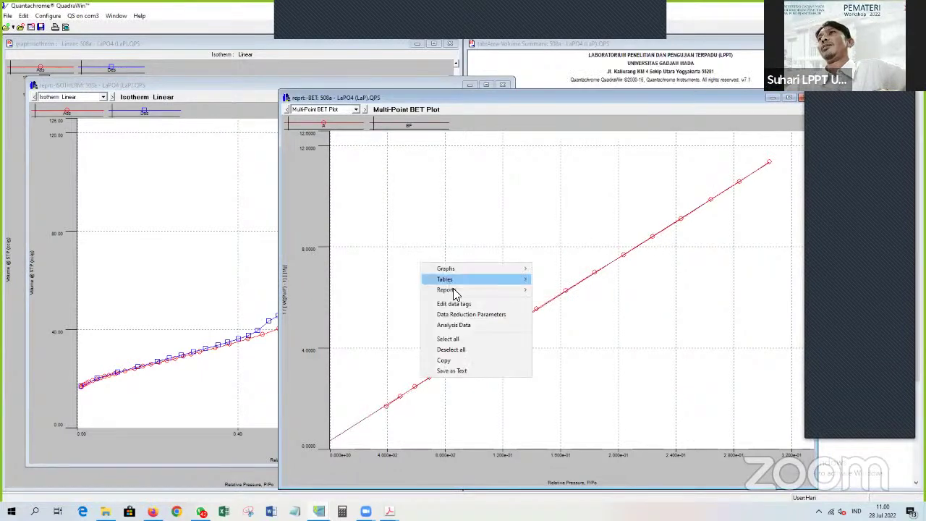
{"action": "left_click", "coordinate": [287, 109]}
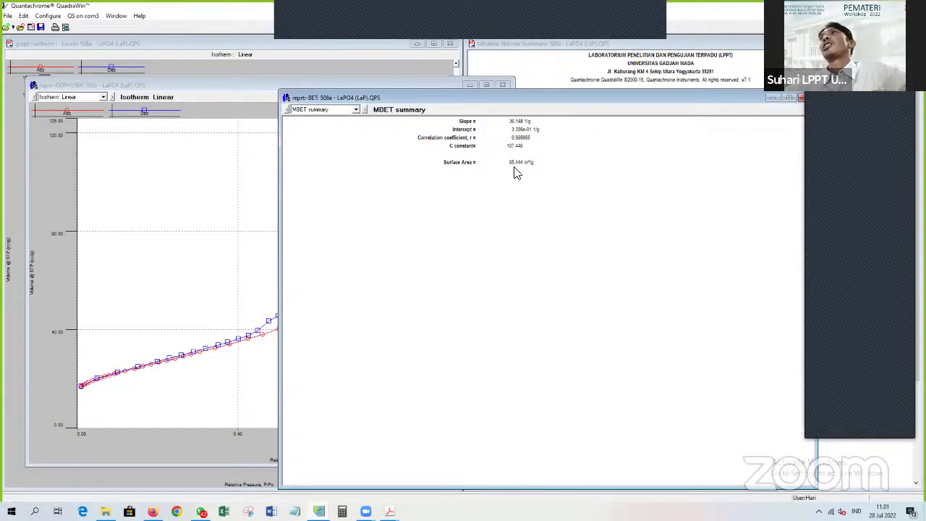
{"action": "left_click", "coordinate": [365, 109]}
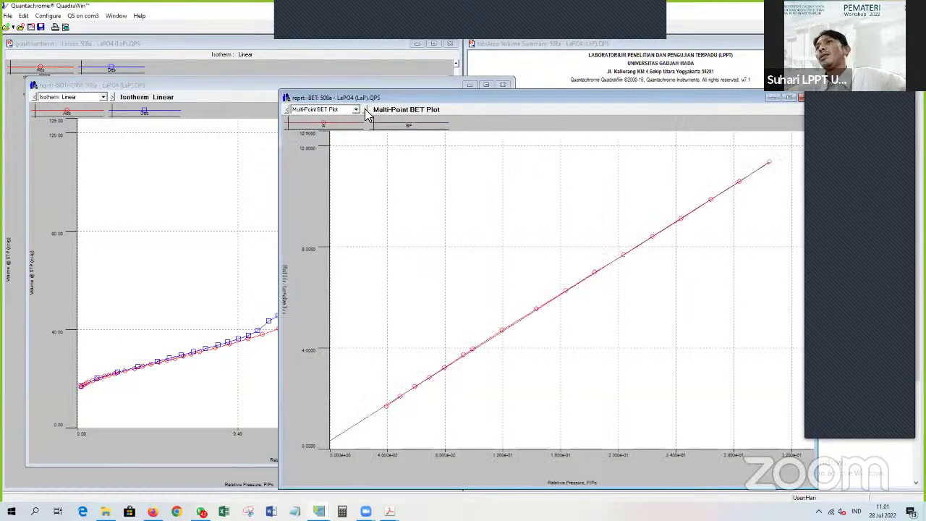
Turn off the Multi point BET tag for the data point at P/Po 0.03924.
{"action": "right_click", "coordinate": [429, 204]}
{"action": "left_click", "coordinate": [464, 239]}
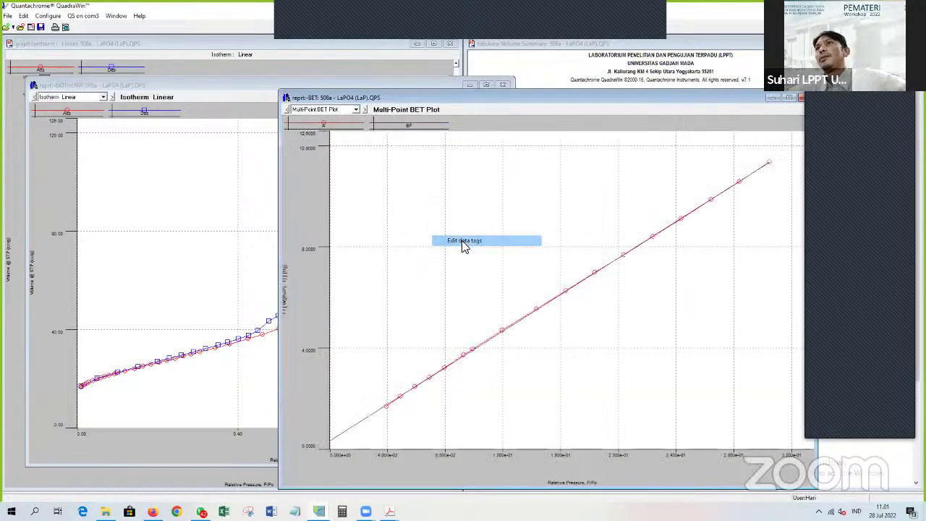
{"action": "left_click", "coordinate": [443, 230]}
{"action": "left_click", "coordinate": [528, 182]}
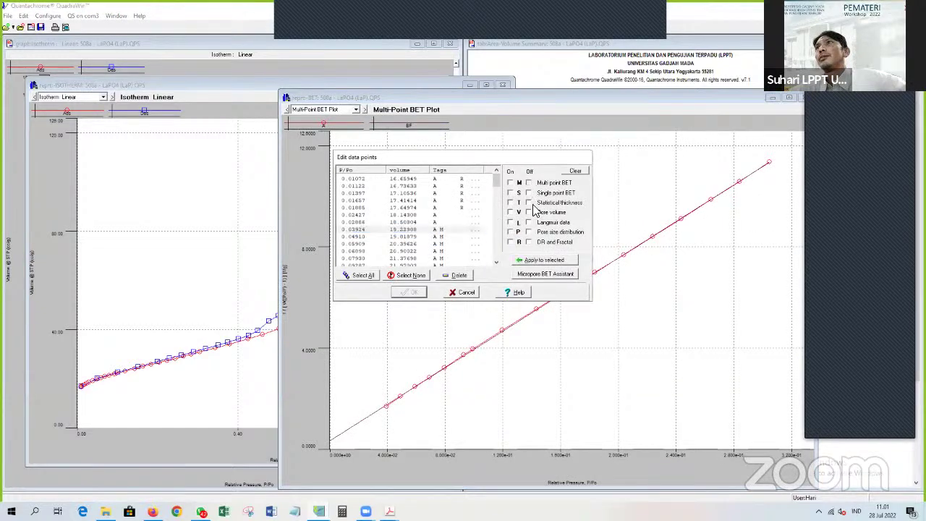
{"action": "left_click", "coordinate": [546, 260]}
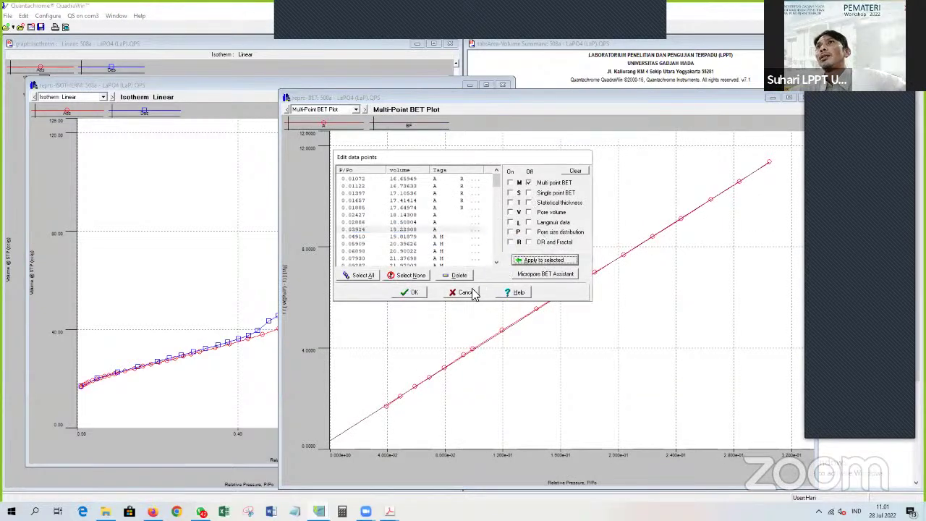
{"action": "left_click", "coordinate": [411, 293]}
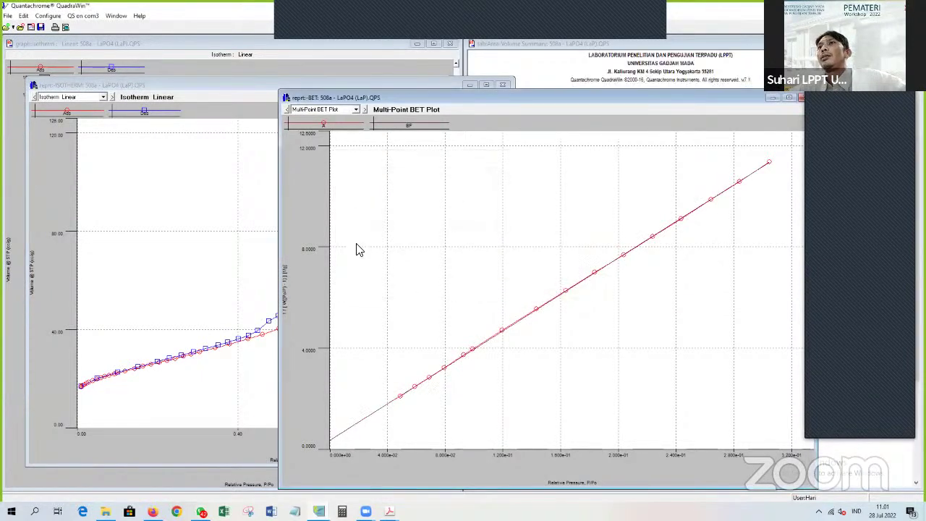
Review the BET report's MBET summary and its Single Point Surface Area graph and table, and close the report.
{"action": "left_click", "coordinate": [286, 110]}
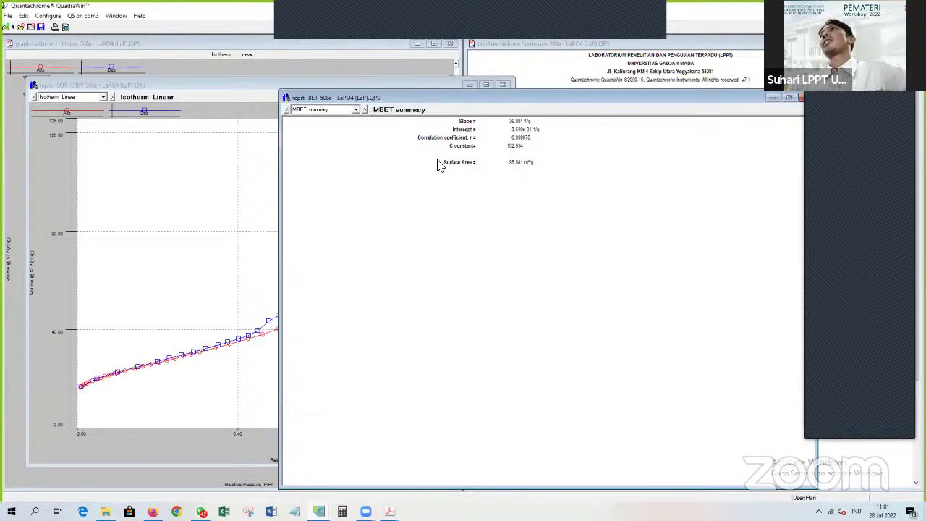
{"action": "left_click", "coordinate": [364, 110]}
{"action": "left_click", "coordinate": [364, 111]}
{"action": "left_click", "coordinate": [365, 110]}
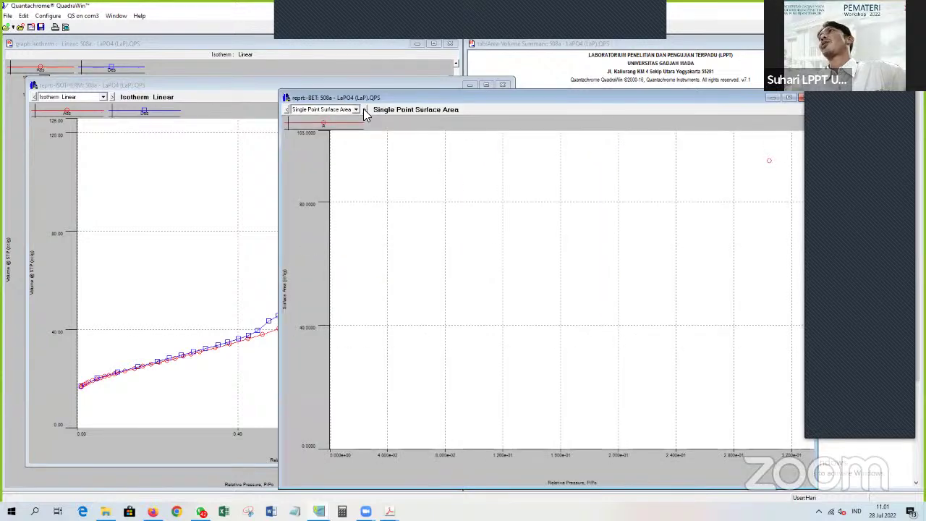
{"action": "left_click", "coordinate": [365, 111]}
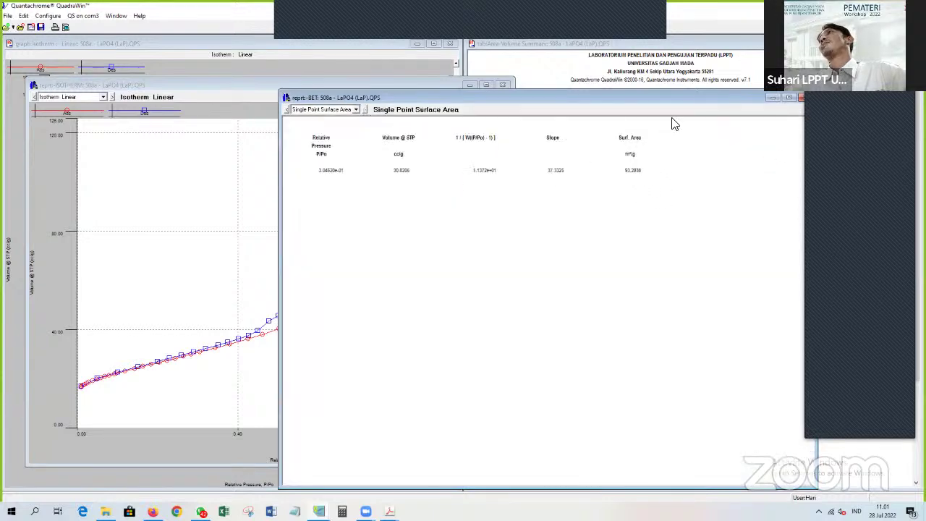
{"action": "left_click_drag", "start_coordinate": [658, 100], "coordinate": [619, 106]}
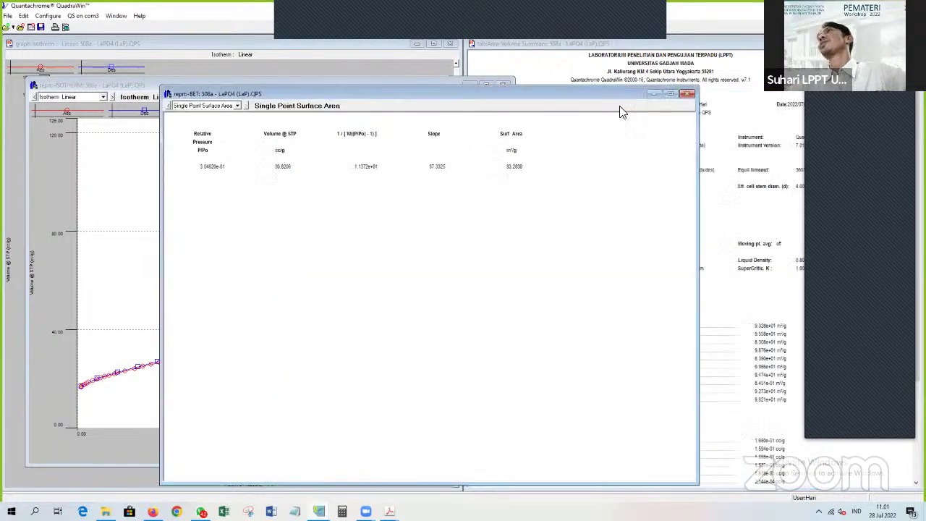
{"action": "left_click", "coordinate": [687, 95]}
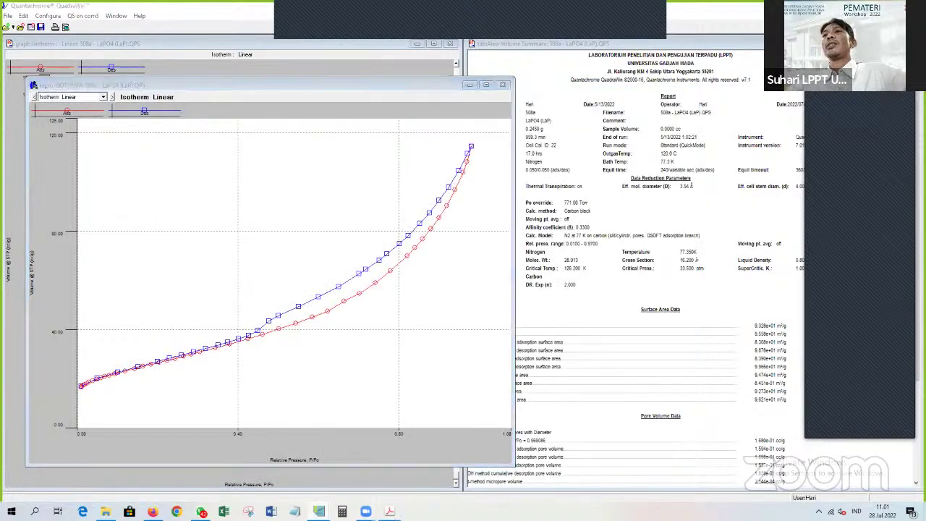
Switch to the BET report PDF, examine its pages through the Single Point Surface Area table, and close it.
{"action": "mouse_move", "coordinate": [389, 512]}
{"action": "left_click", "coordinate": [420, 475]}
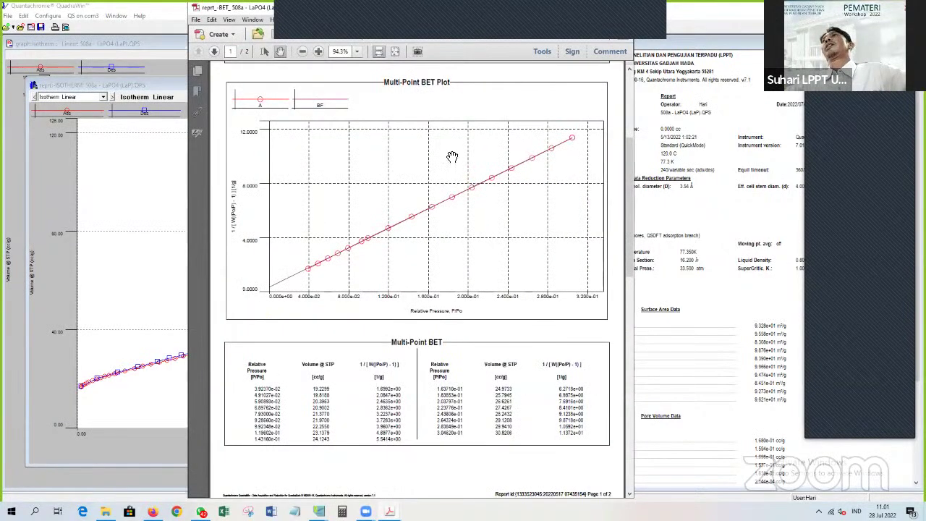
{"action": "scroll", "coordinate": [452, 156], "scroll_direction": "up", "scroll_amount": 4}
{"action": "scroll", "coordinate": [458, 165], "scroll_direction": "down", "scroll_amount": 6}
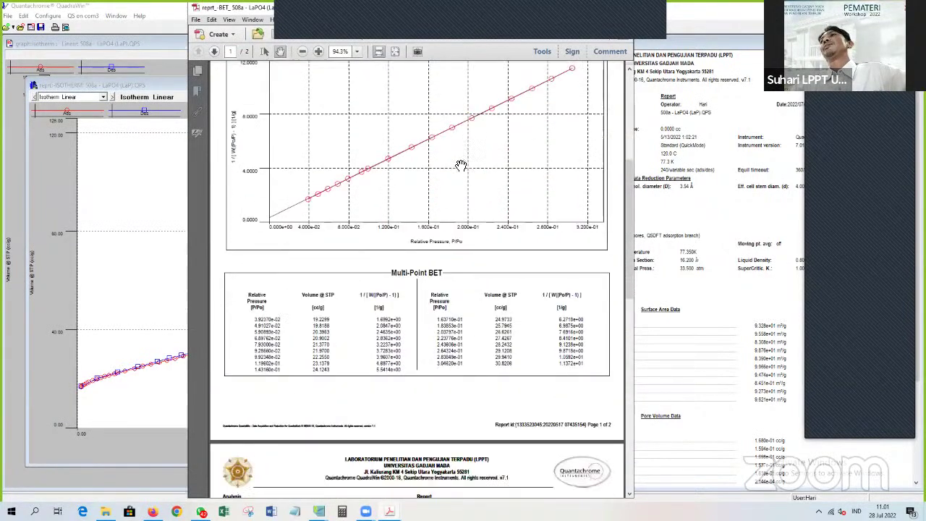
{"action": "scroll", "coordinate": [460, 165], "scroll_direction": "down", "scroll_amount": 10}
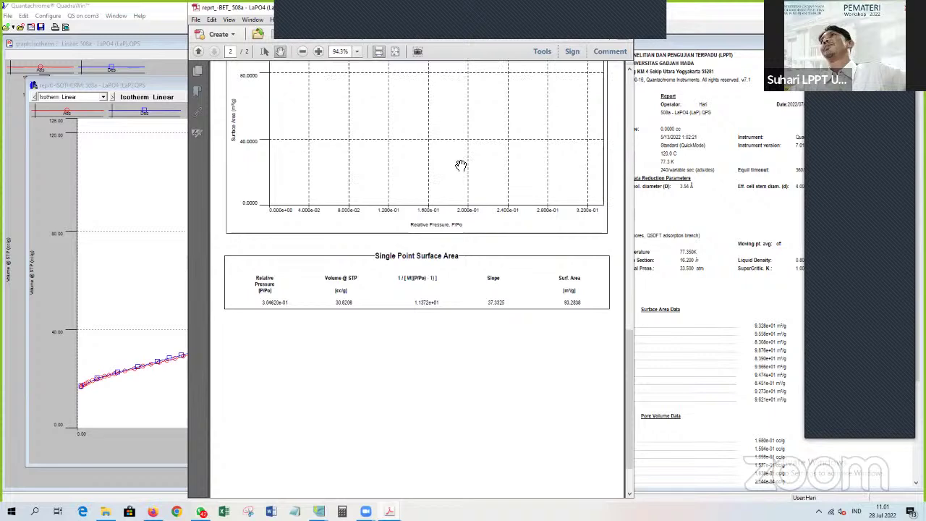
{"action": "scroll", "coordinate": [460, 165], "scroll_direction": "down", "scroll_amount": 1}
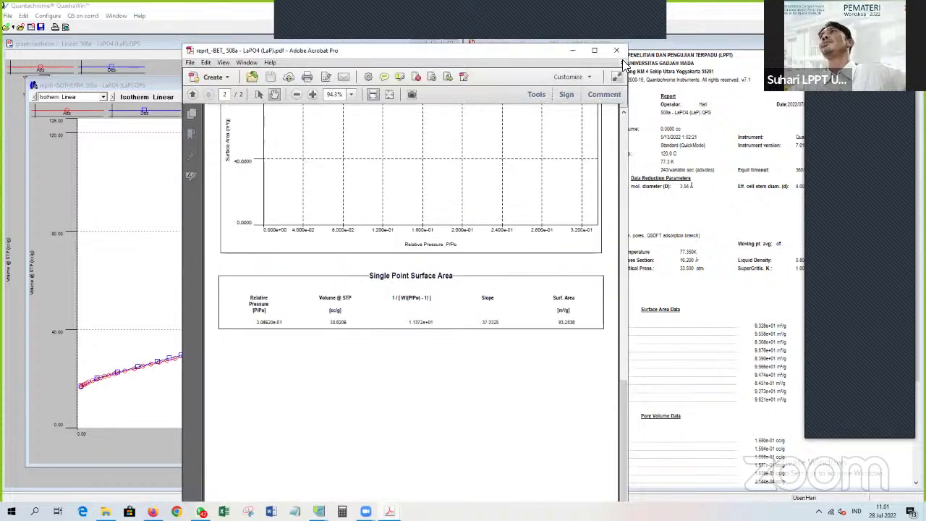
{"action": "left_click", "coordinate": [616, 50]}
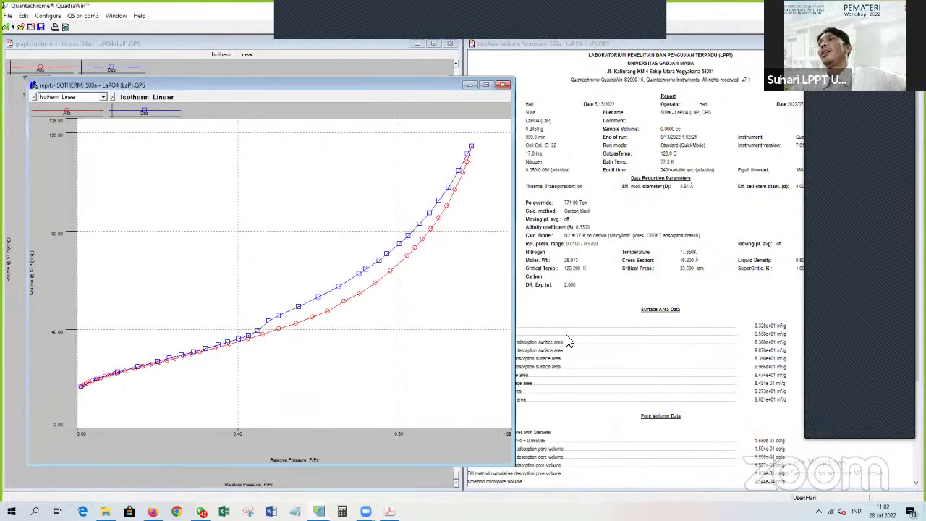
Highlight the DFT cumulative surface area row in the Area-Volume Summary, and open the DFT report from the isotherm graph.
{"action": "left_click", "coordinate": [582, 319]}
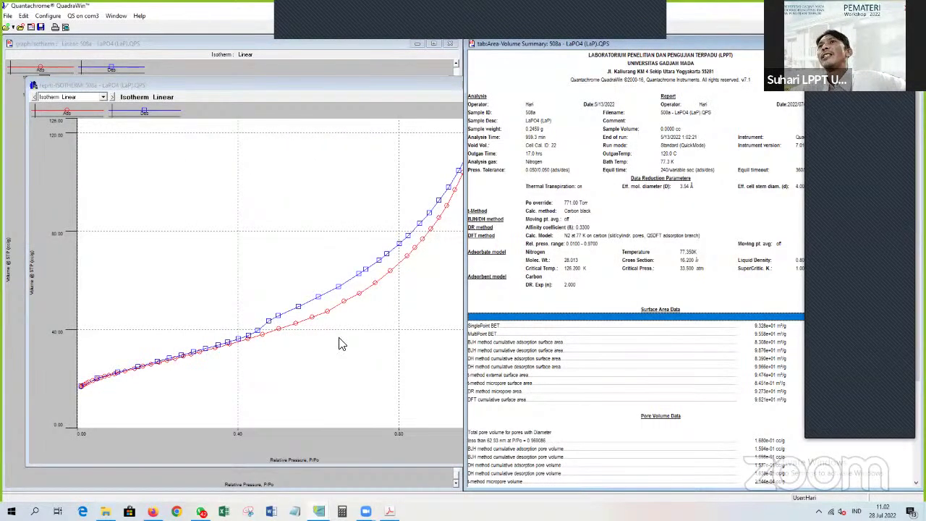
{"action": "left_click", "coordinate": [486, 399]}
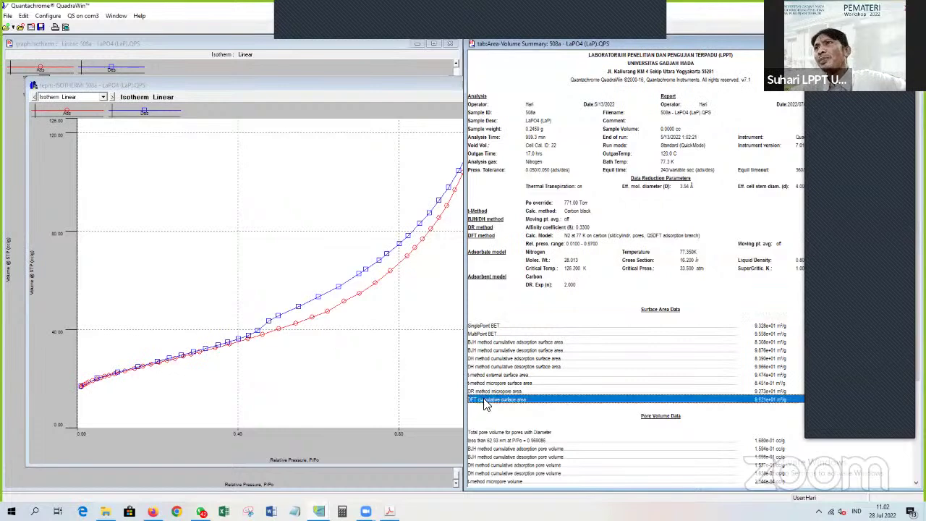
{"action": "right_click", "coordinate": [238, 203]}
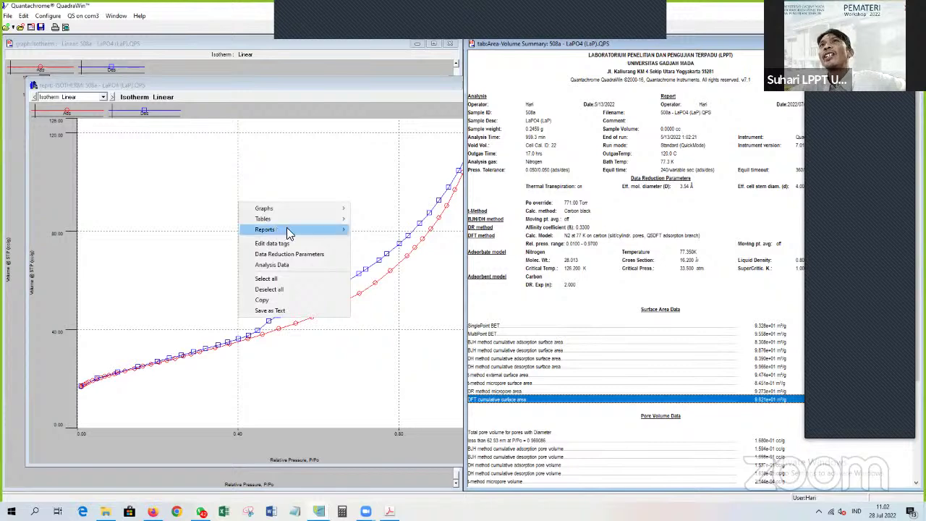
{"action": "mouse_move", "coordinate": [324, 231]}
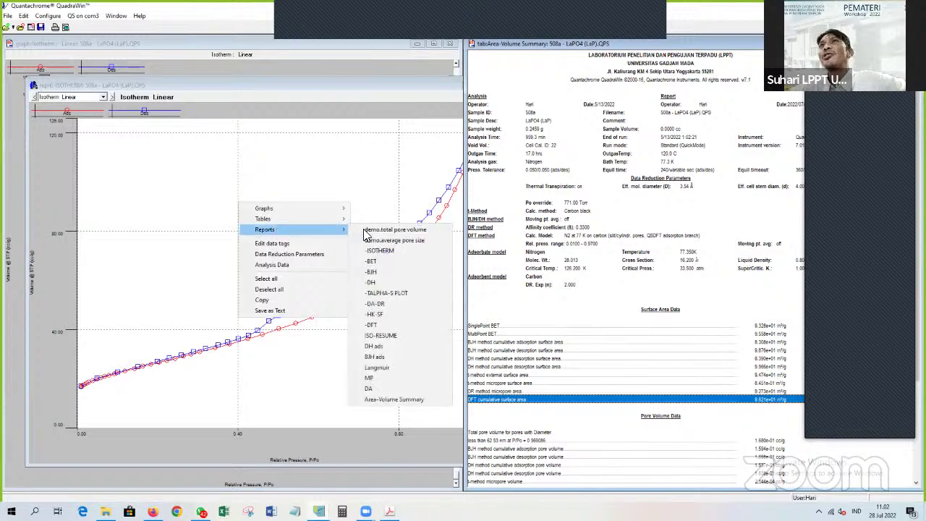
{"action": "left_click", "coordinate": [390, 324]}
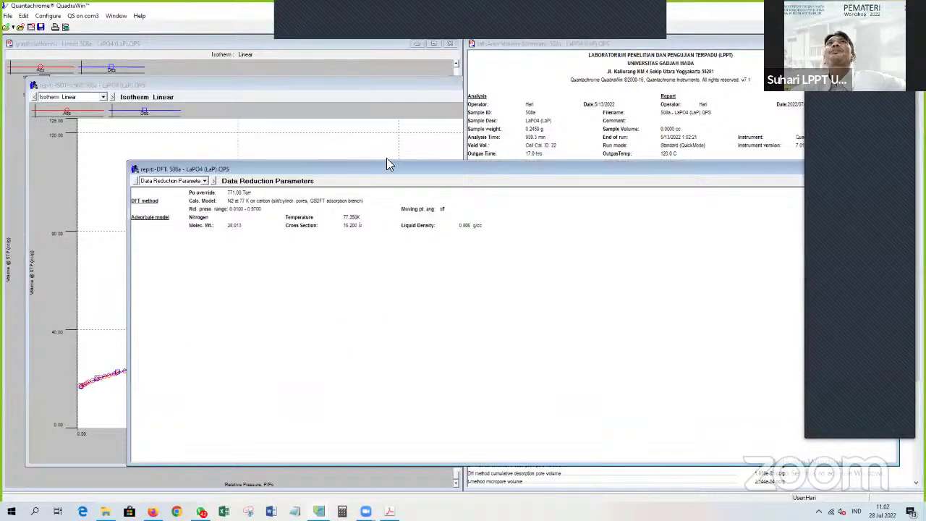
Close the ISOTHERM report and move the DFT report window toward the upper part of the workspace.
{"action": "left_click", "coordinate": [295, 83]}
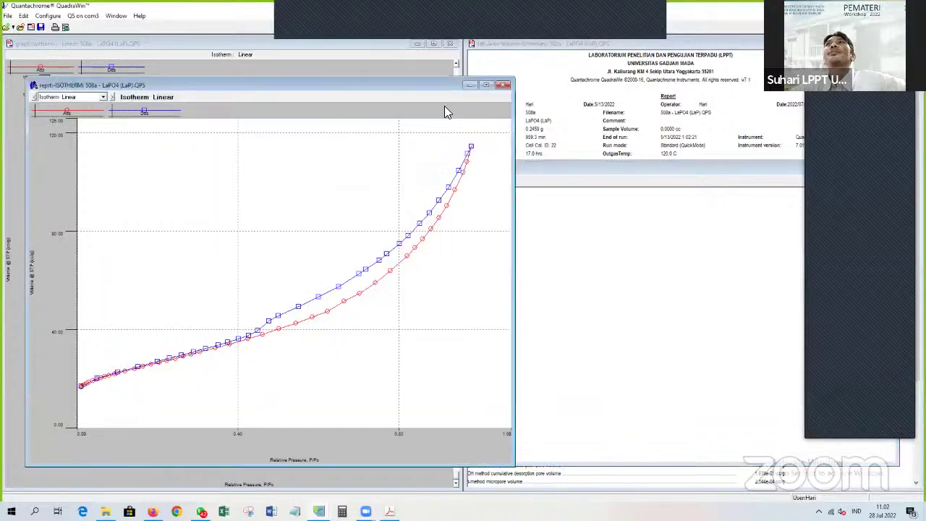
{"action": "left_click", "coordinate": [506, 86]}
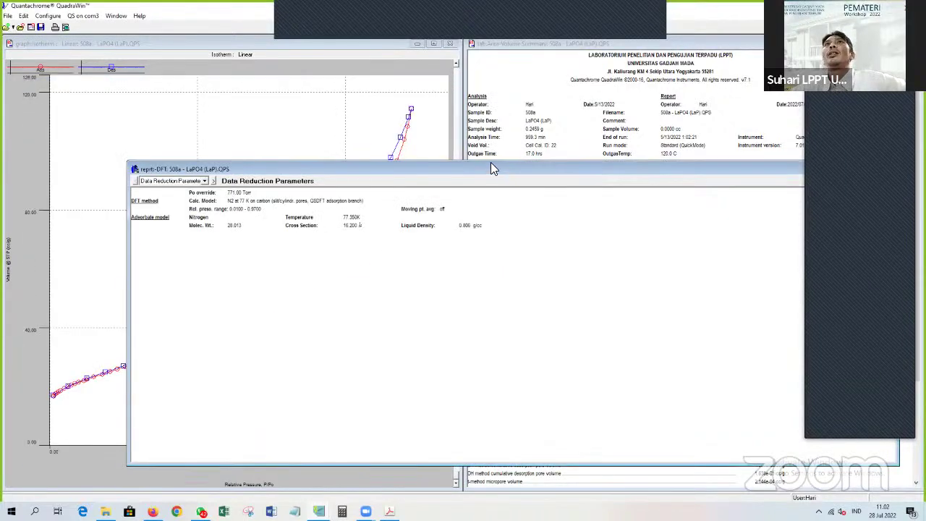
{"action": "left_click_drag", "start_coordinate": [490, 165], "coordinate": [419, 93]}
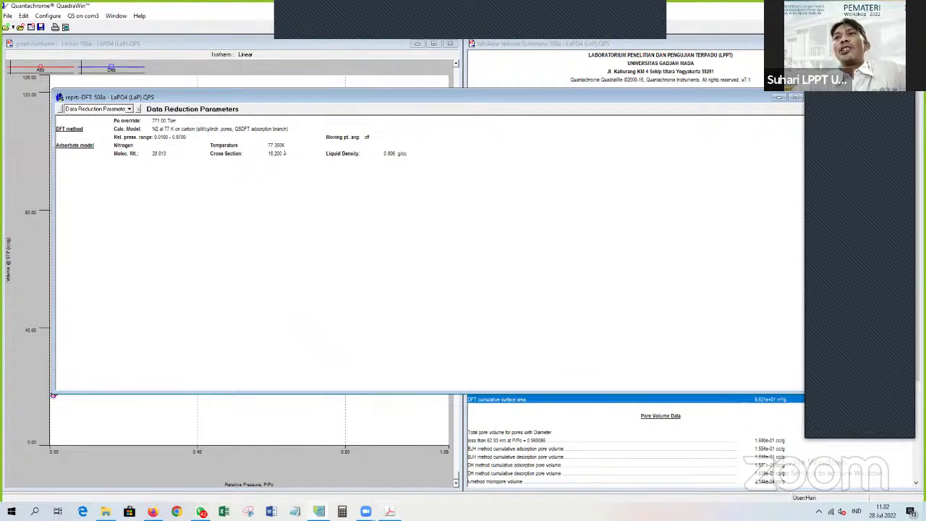
Switch to Quantachrome's DFT models library in Firefox and examine the NLDFT kernels, highlighting 77 in kernel 1, "adsorption" in kernel 8 and "equilibrium" in kernel 7.
{"action": "mouse_move", "coordinate": [153, 511]}
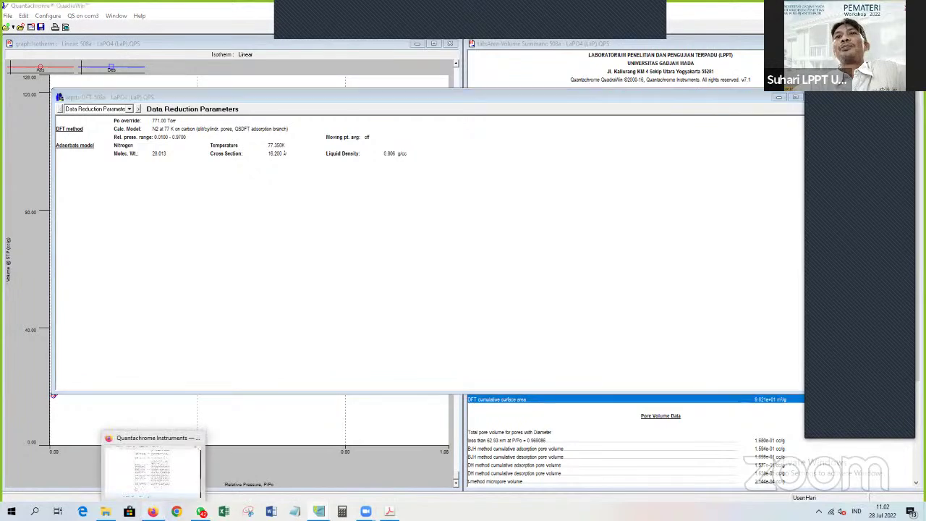
{"action": "left_click", "coordinate": [152, 470]}
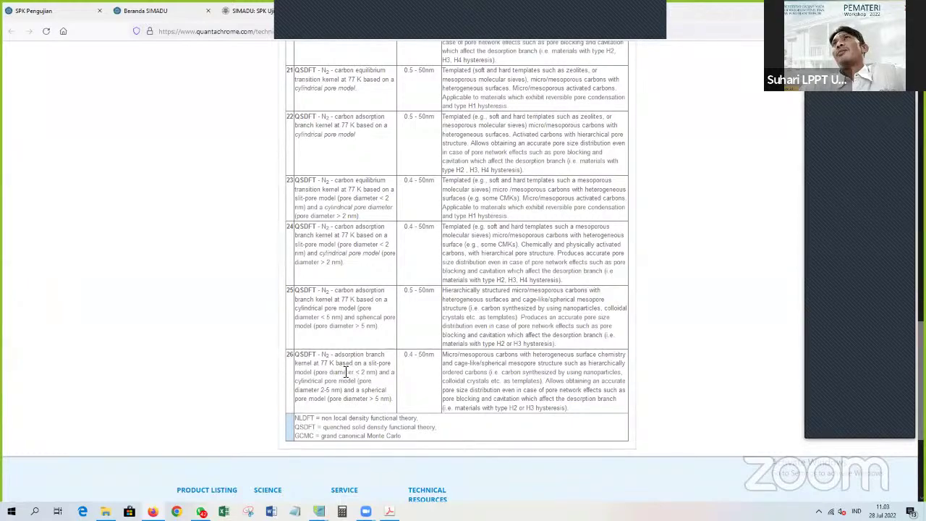
{"action": "scroll", "coordinate": [345, 371], "scroll_direction": "up", "scroll_amount": 15}
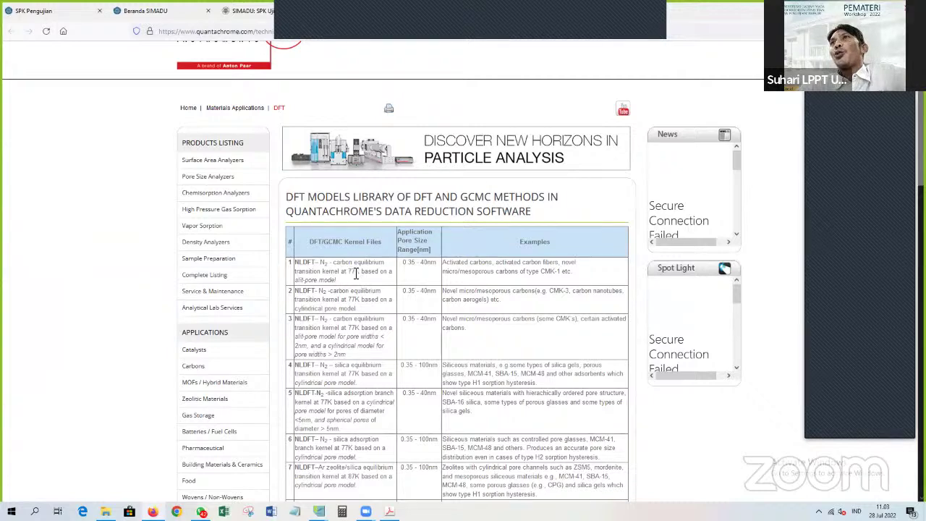
{"action": "double_click", "coordinate": [356, 273]}
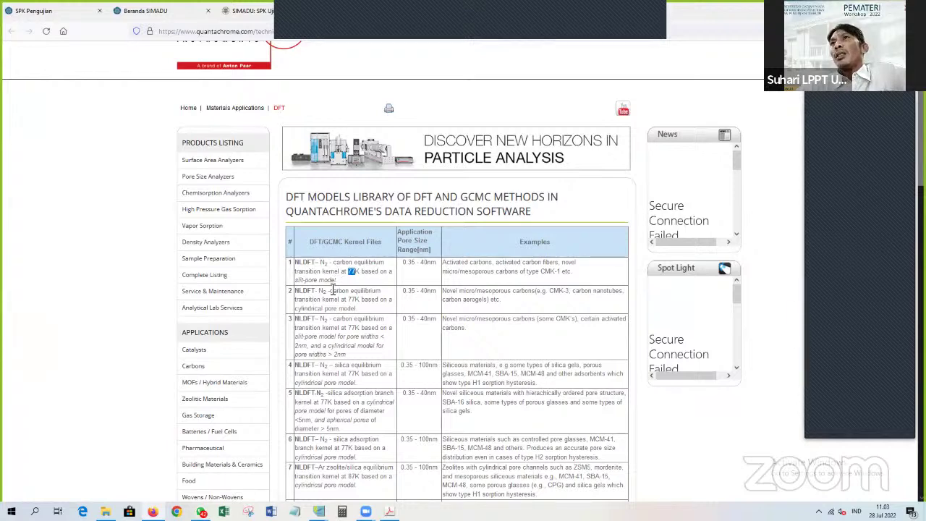
{"action": "scroll", "coordinate": [332, 290], "scroll_direction": "down", "scroll_amount": 3}
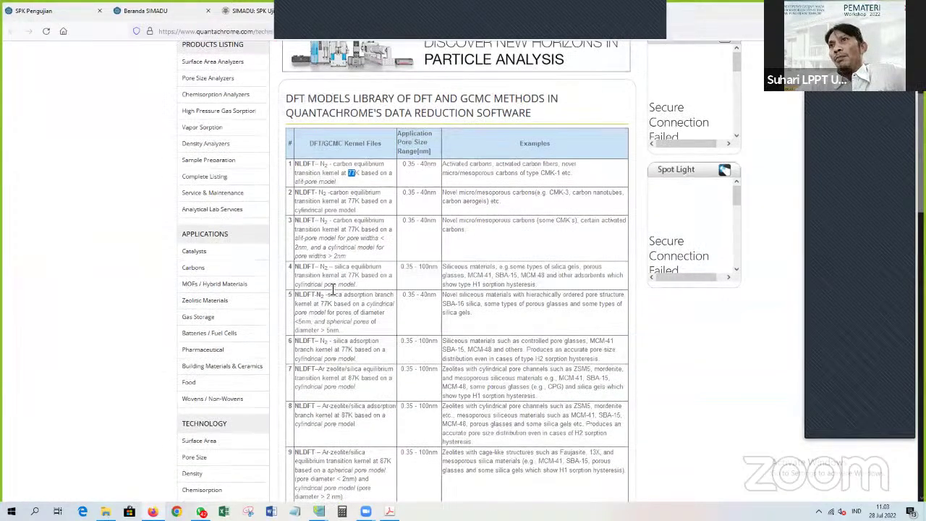
{"action": "scroll", "coordinate": [333, 290], "scroll_direction": "down", "scroll_amount": 6}
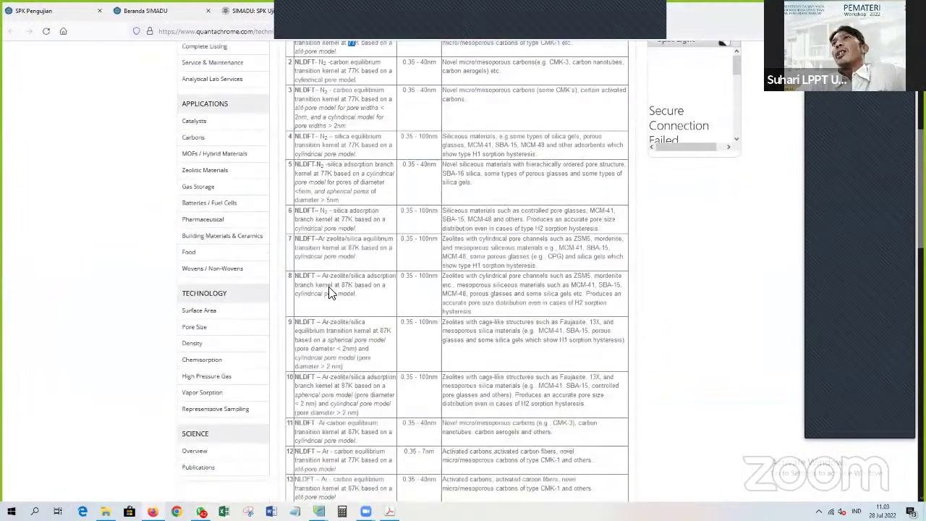
{"action": "scroll", "coordinate": [325, 265], "scroll_direction": "down", "scroll_amount": 2}
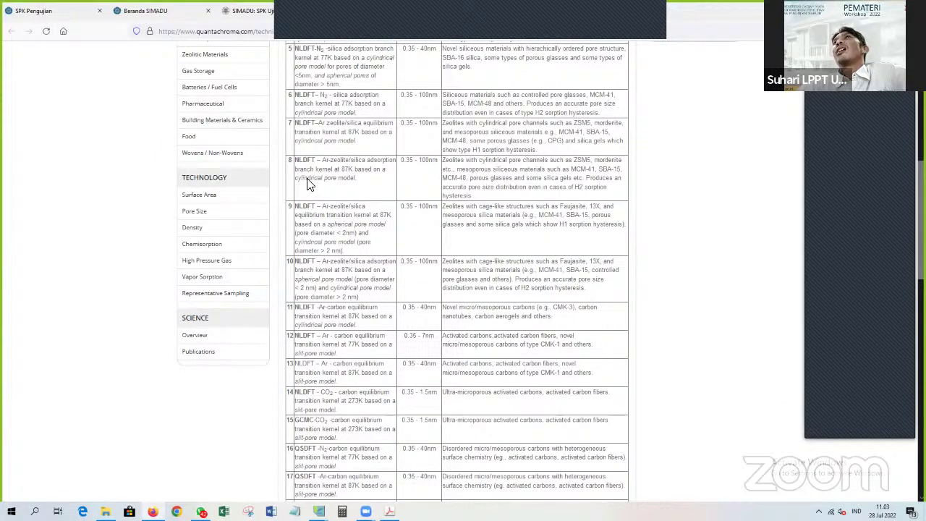
{"action": "double_click", "coordinate": [382, 161]}
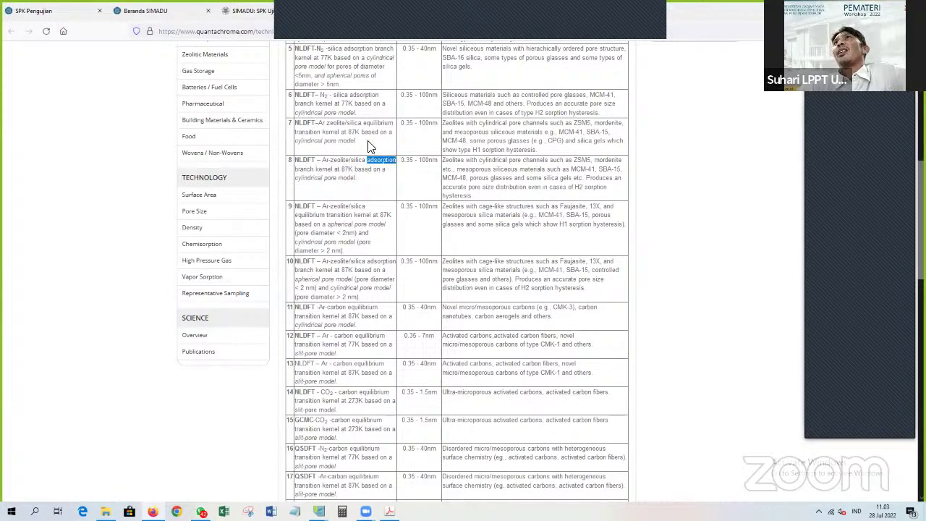
{"action": "left_click_drag", "start_coordinate": [366, 126], "coordinate": [395, 126]}
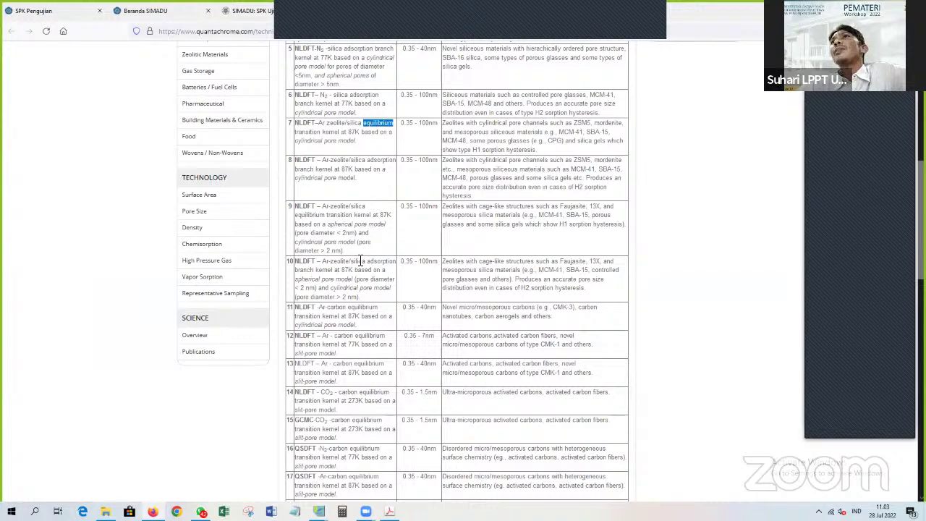
Examine the pore models of the QSDFT kernels, highlighting slit and cylindrical pores in rows 16, 18 and 23, and return to QuadraWin.
{"action": "scroll", "coordinate": [360, 266], "scroll_direction": "down", "scroll_amount": 3}
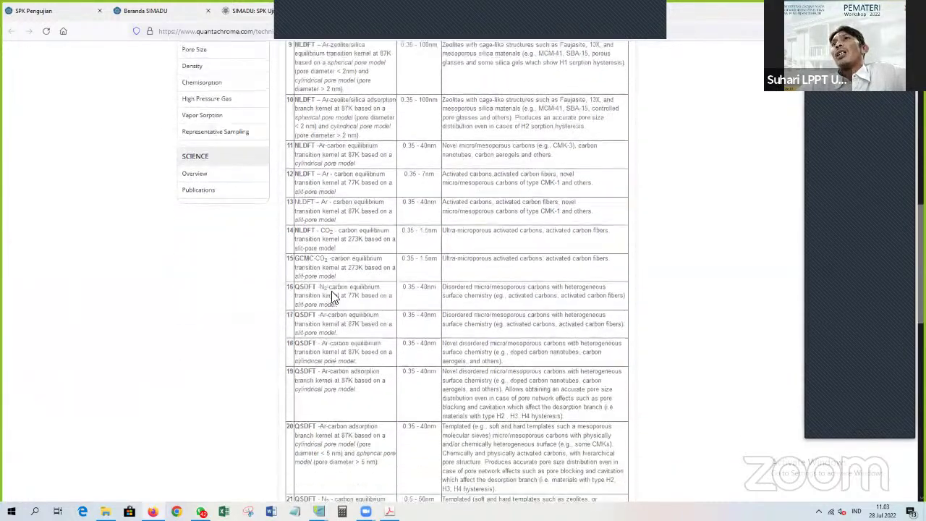
{"action": "scroll", "coordinate": [331, 290], "scroll_direction": "down", "scroll_amount": 1}
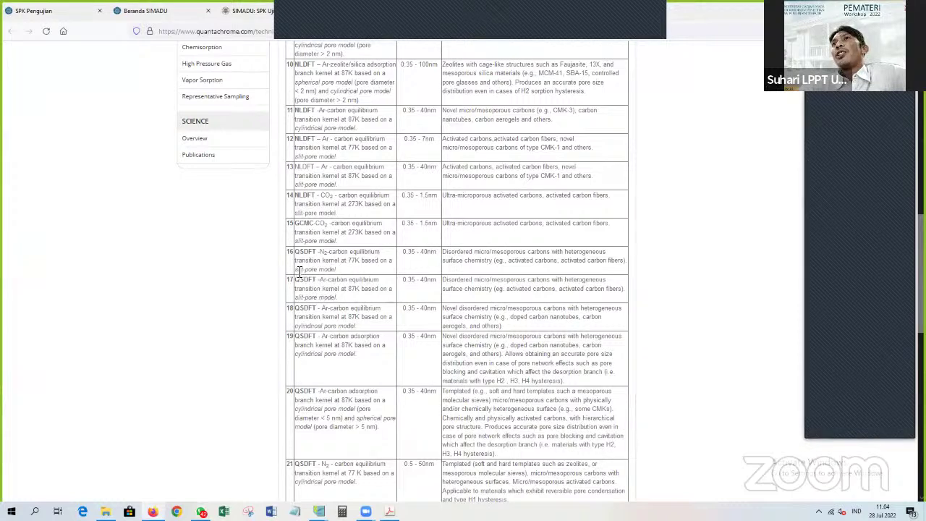
{"action": "left_click_drag", "start_coordinate": [297, 271], "coordinate": [319, 270]}
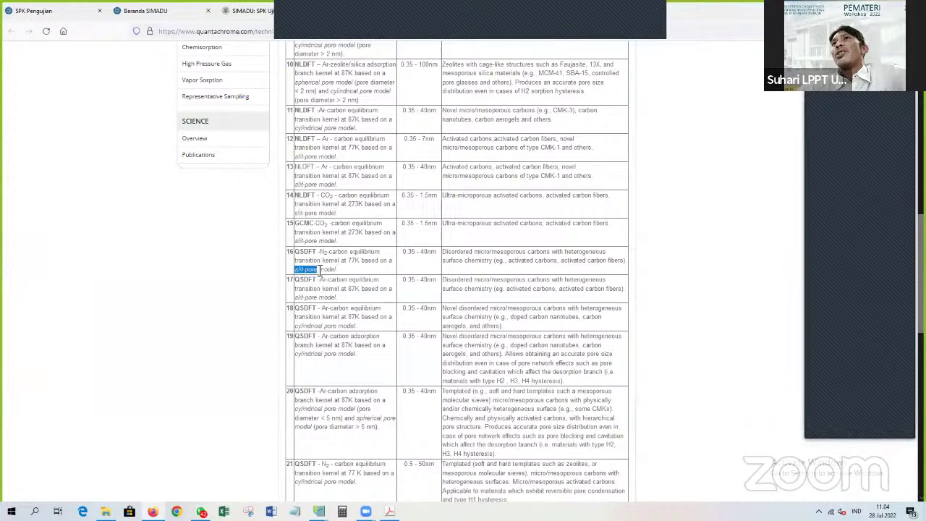
{"action": "left_click", "coordinate": [297, 332]}
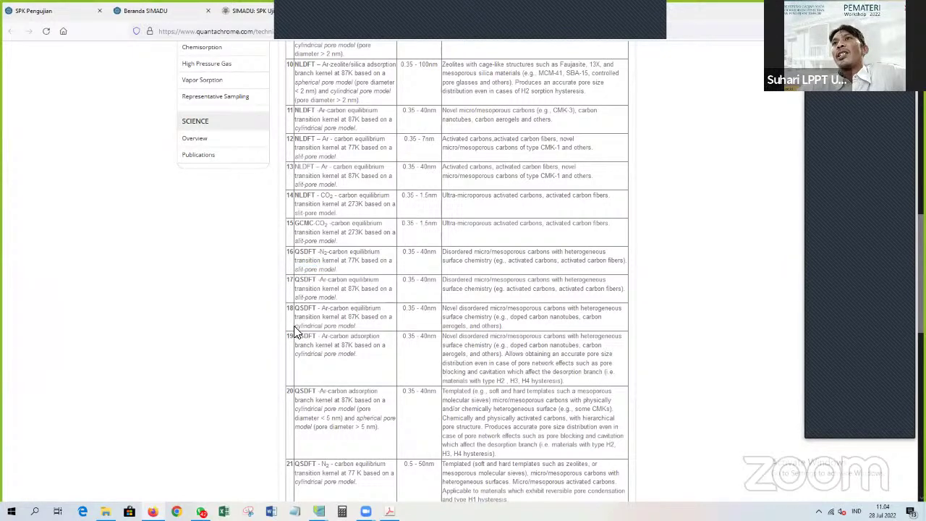
{"action": "left_click_drag", "start_coordinate": [295, 326], "coordinate": [336, 327]}
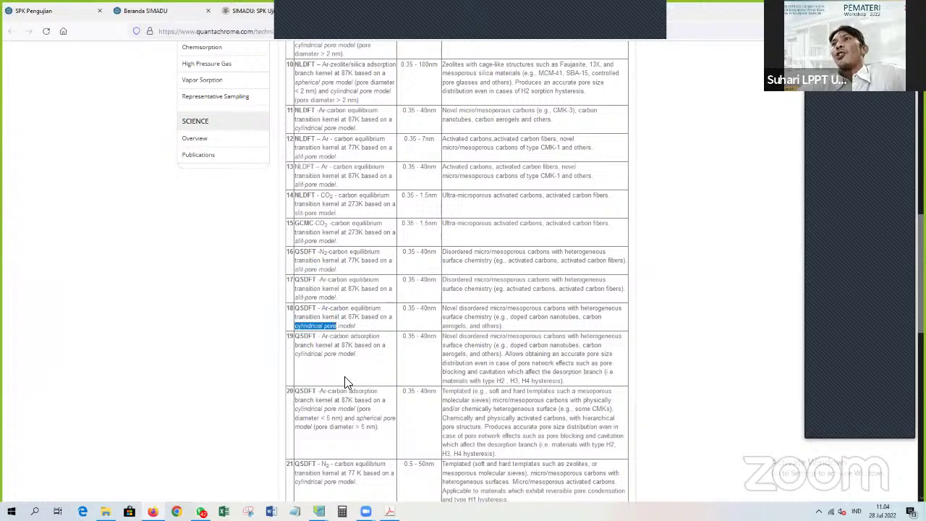
{"action": "scroll", "coordinate": [345, 382], "scroll_direction": "down", "scroll_amount": 1}
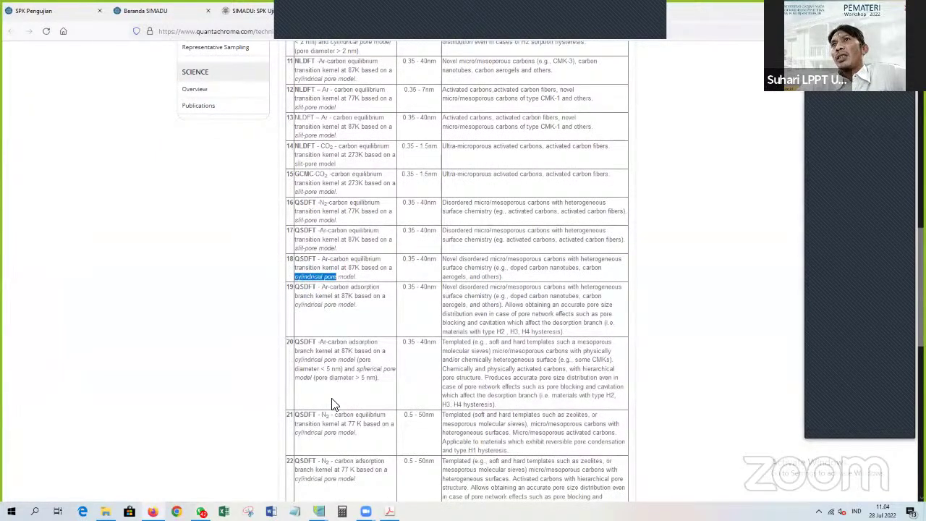
{"action": "left_click", "coordinate": [297, 362]}
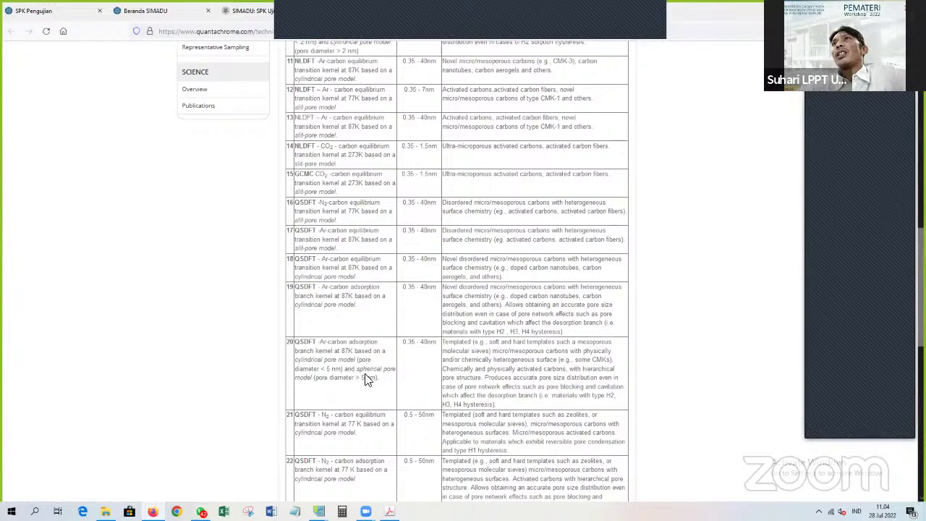
{"action": "scroll", "coordinate": [365, 377], "scroll_direction": "down", "scroll_amount": 3}
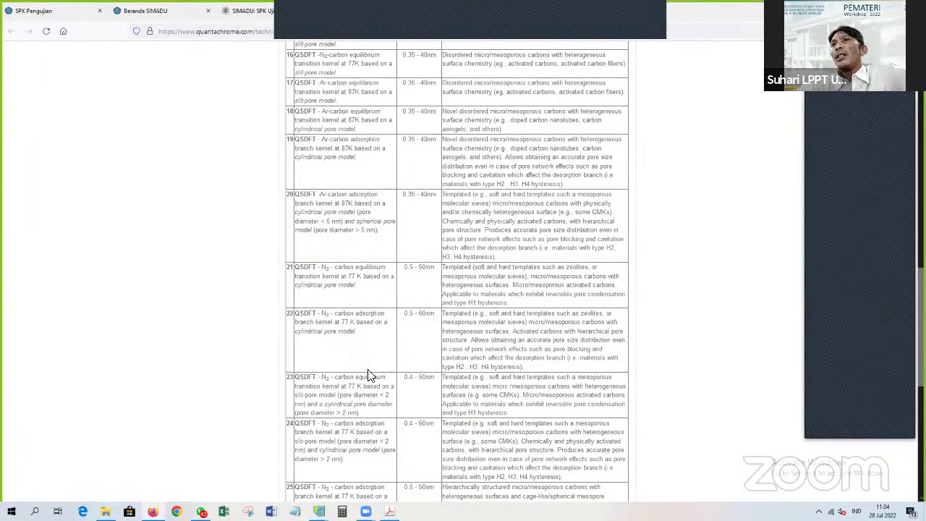
{"action": "scroll", "coordinate": [368, 376], "scroll_direction": "down", "scroll_amount": 1}
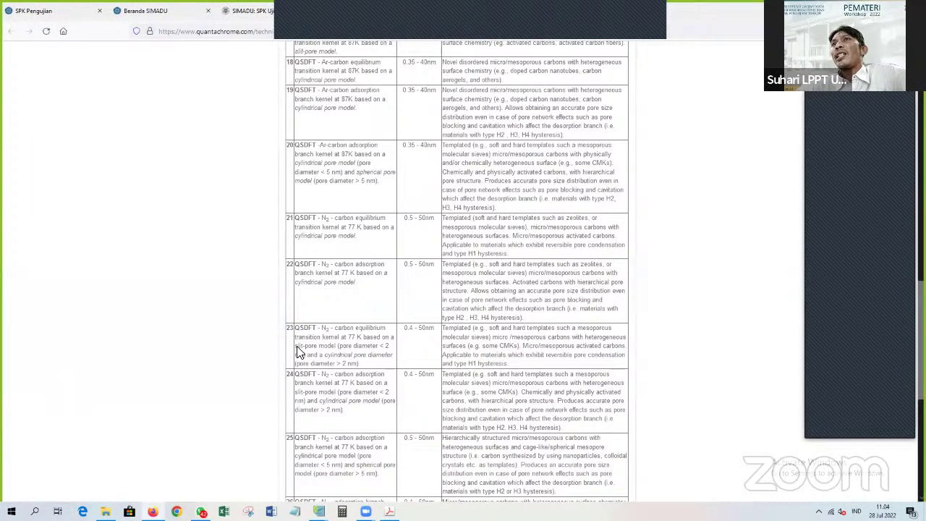
{"action": "double_click", "coordinate": [298, 346]}
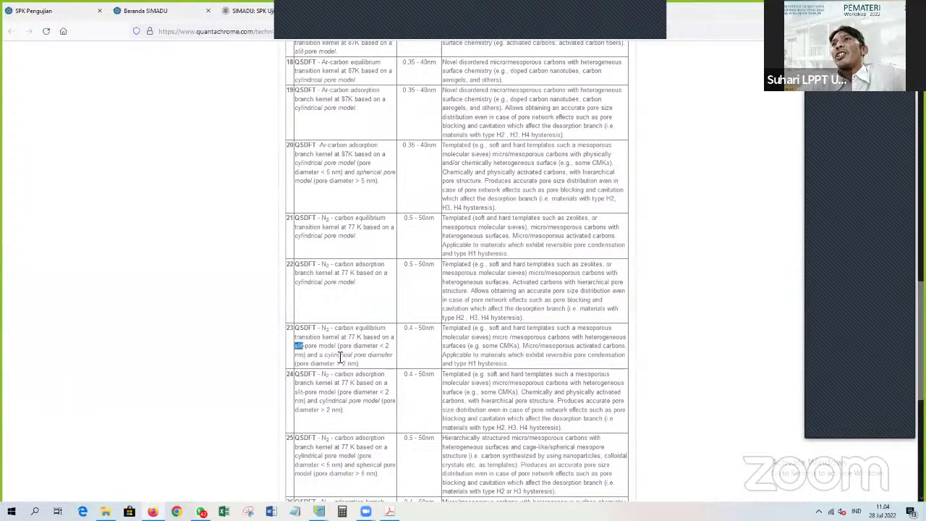
{"action": "double_click", "coordinate": [339, 354]}
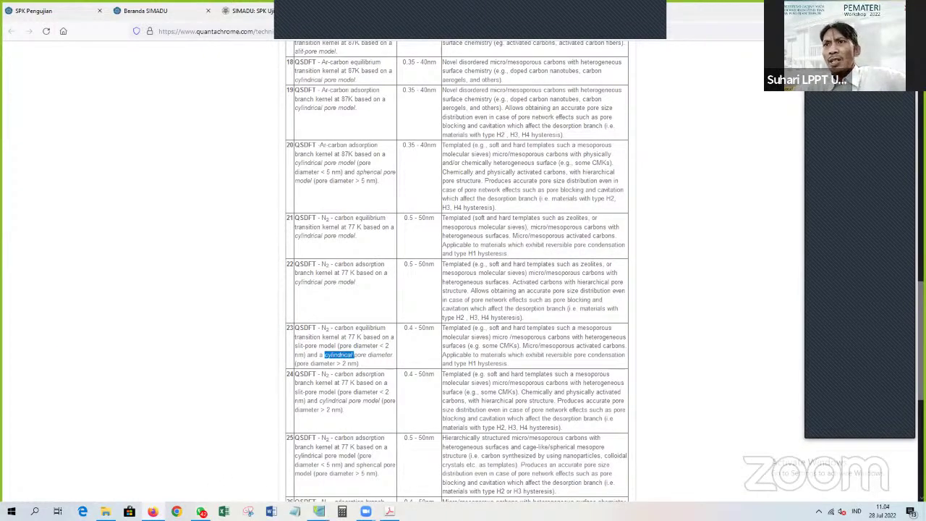
{"action": "left_click", "coordinate": [318, 511]}
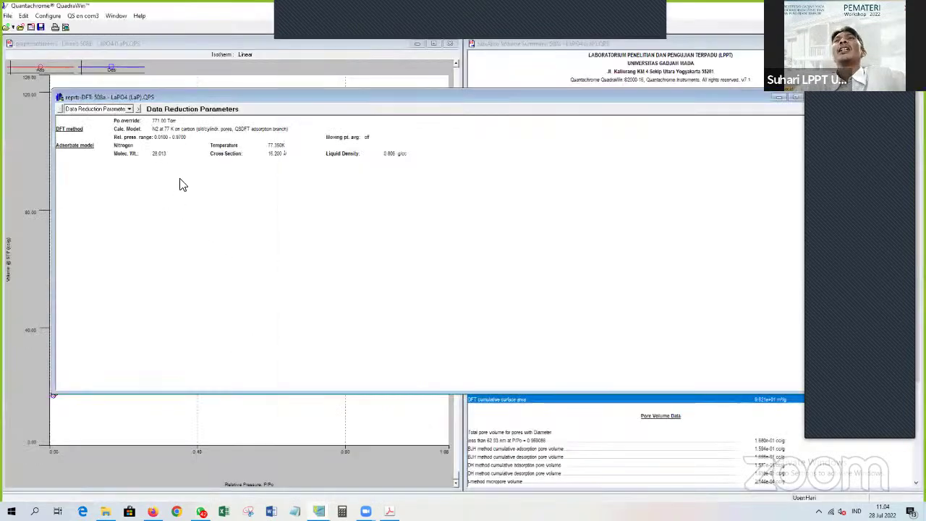
{"action": "right_click", "coordinate": [181, 181]}
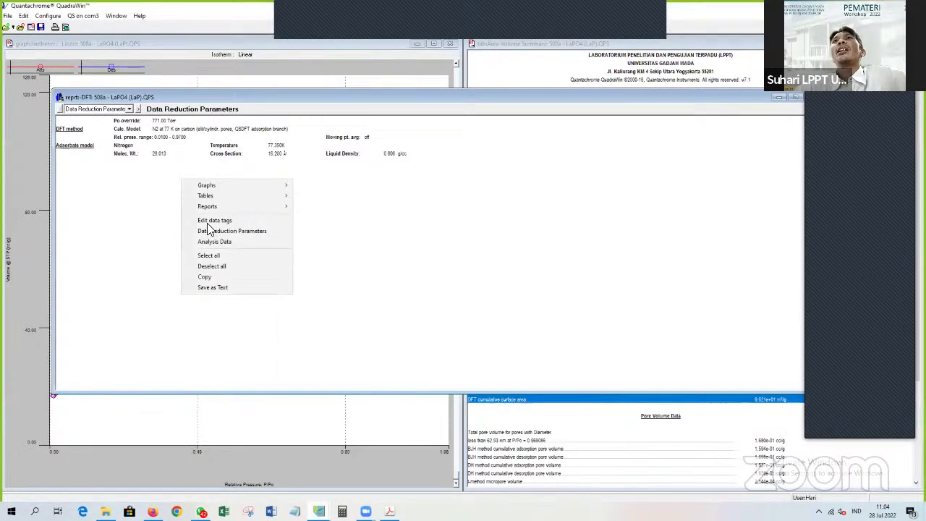
{"action": "left_click", "coordinate": [240, 231]}
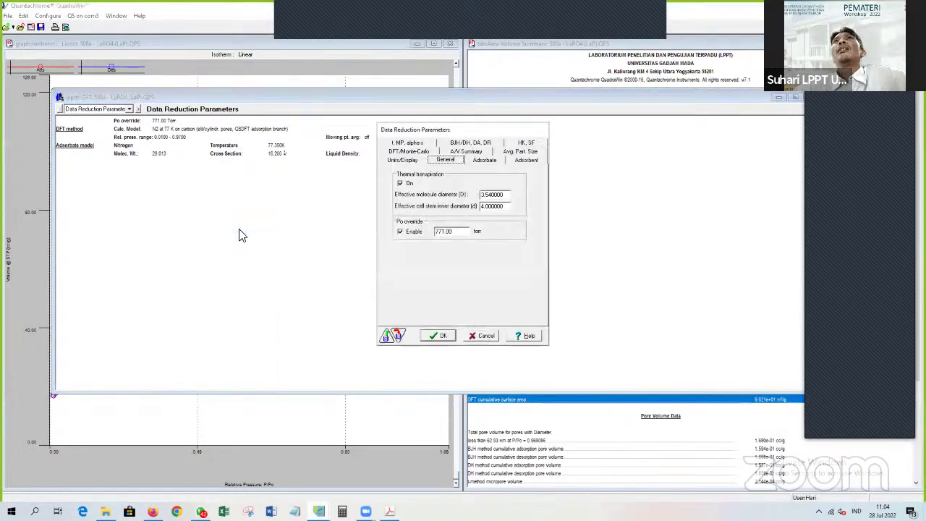
{"action": "left_click", "coordinate": [486, 335]}
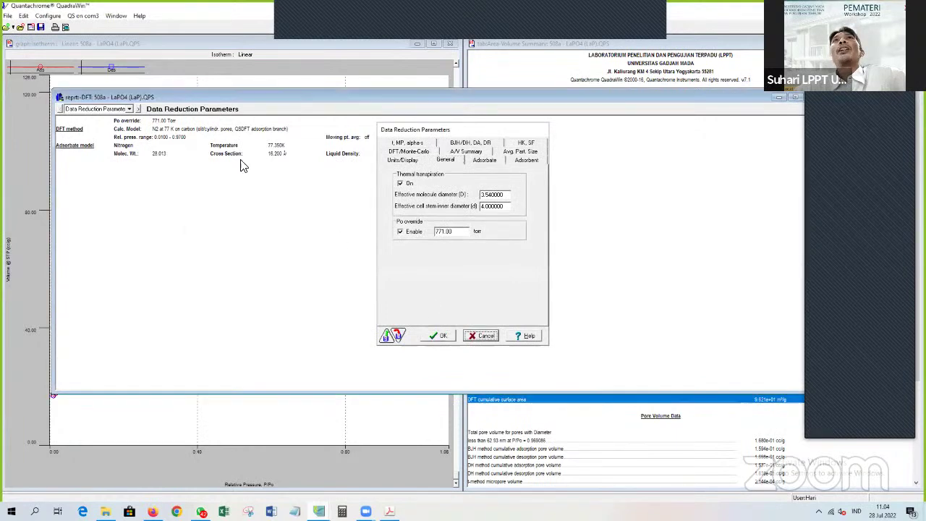
Compare the DFT report's method summary with its Data Reduction Parameters page, and return to the DFT method summary.
{"action": "left_click", "coordinate": [139, 112]}
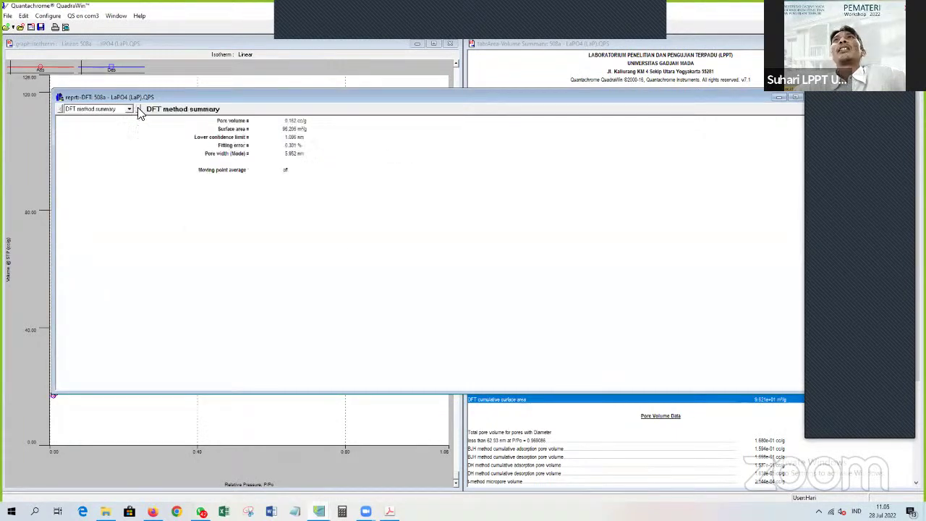
{"action": "left_click", "coordinate": [60, 109]}
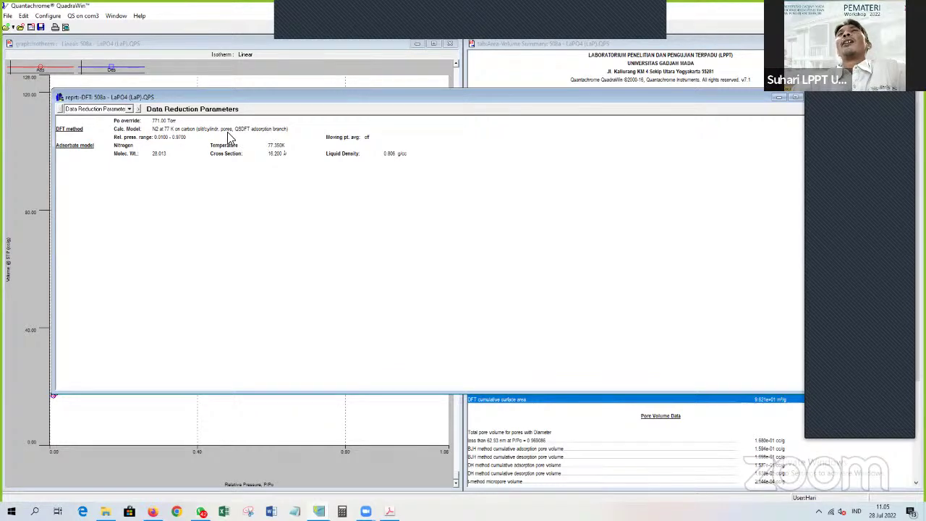
{"action": "left_click", "coordinate": [138, 109]}
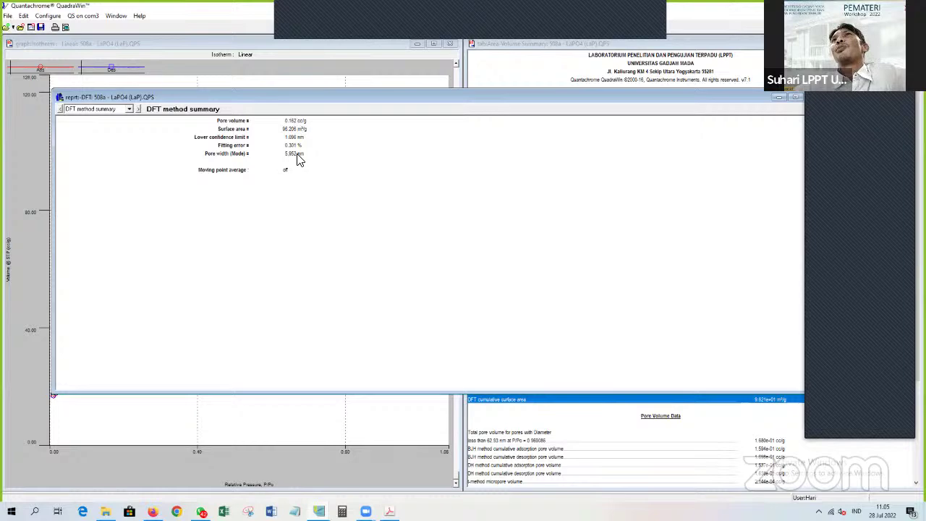
Show the DFT fitting comparison graph and make its report window narrower and taller, uncovering most of the Area-Volume Summary.
{"action": "left_click", "coordinate": [139, 110]}
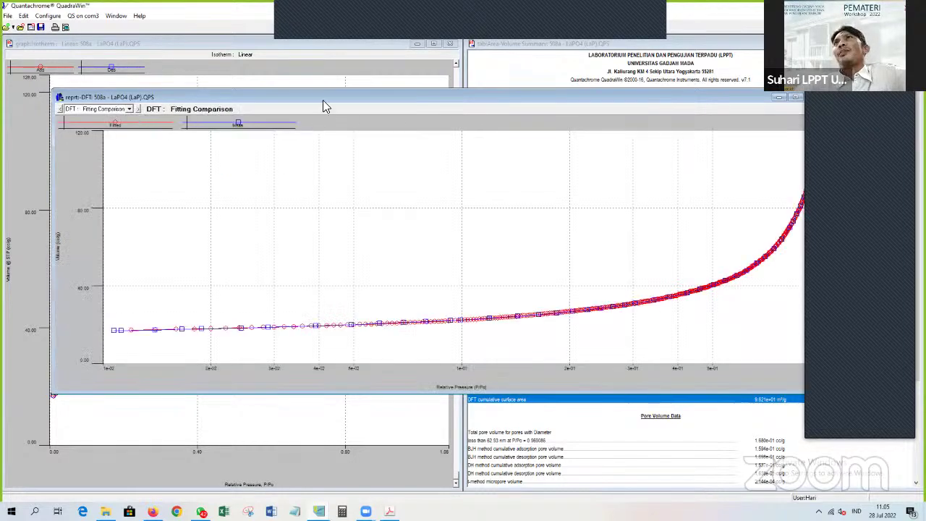
{"action": "left_click_drag", "start_coordinate": [321, 99], "coordinate": [285, 92]}
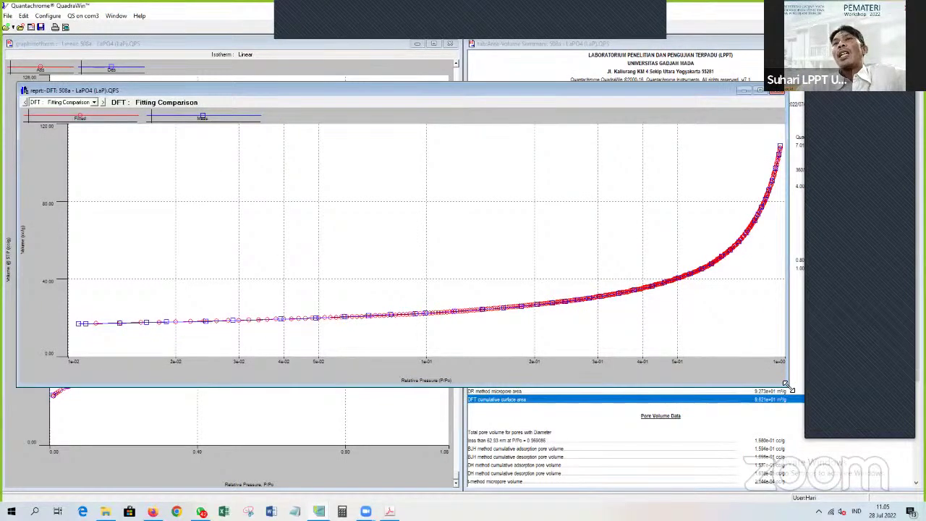
{"action": "left_click_drag", "start_coordinate": [789, 391], "coordinate": [546, 473]}
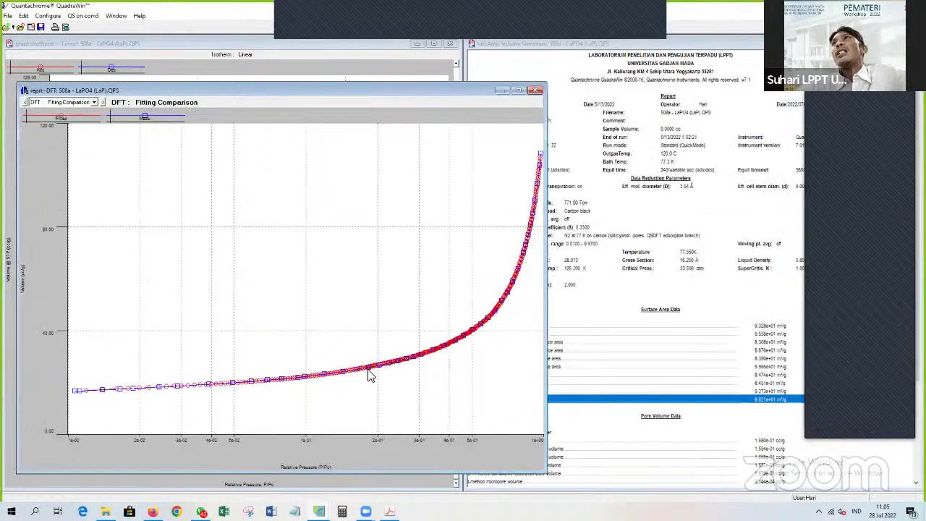
Review the DFT report from its Data Reduction Parameters through the method summary and fitting comparison to the dV(d) and dS(d) graphs.
{"action": "left_click", "coordinate": [25, 105]}
{"action": "left_click", "coordinate": [25, 105]}
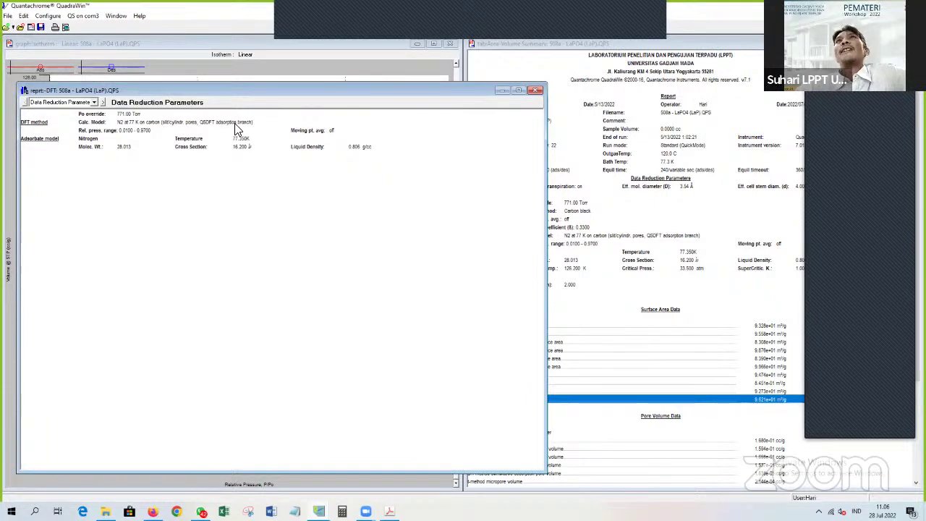
{"action": "left_click", "coordinate": [103, 102]}
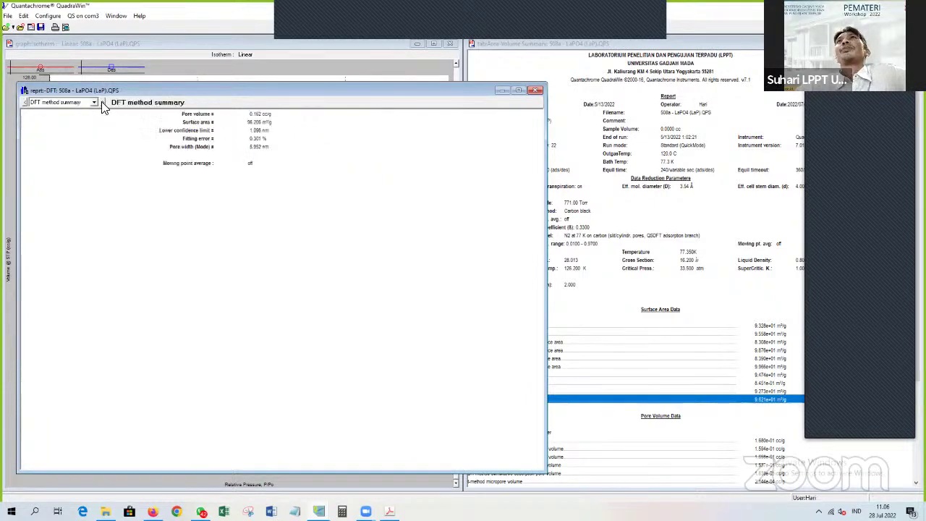
{"action": "left_click", "coordinate": [102, 102]}
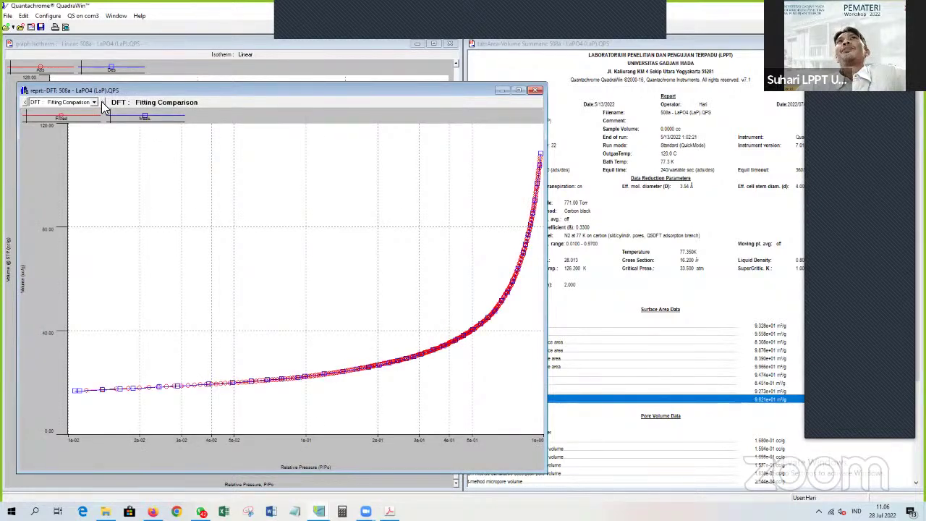
{"action": "left_click", "coordinate": [103, 101]}
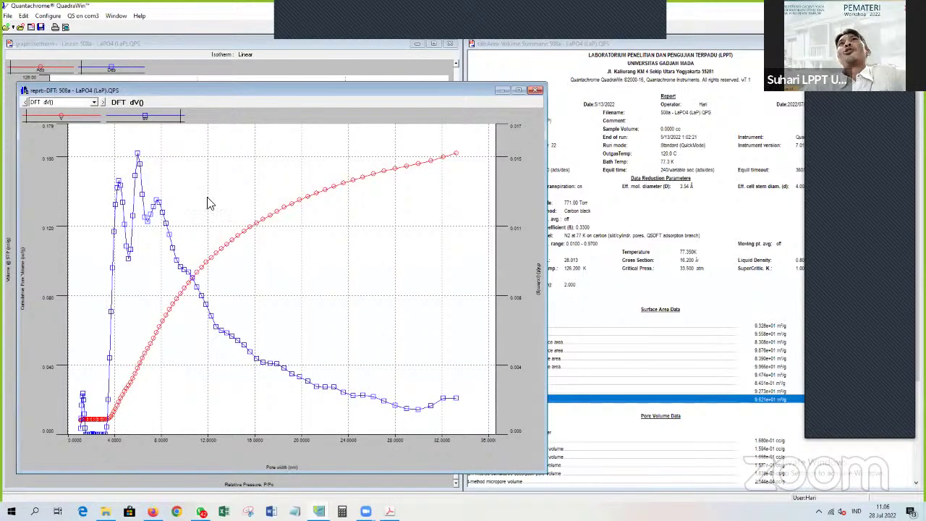
{"action": "left_click", "coordinate": [102, 102]}
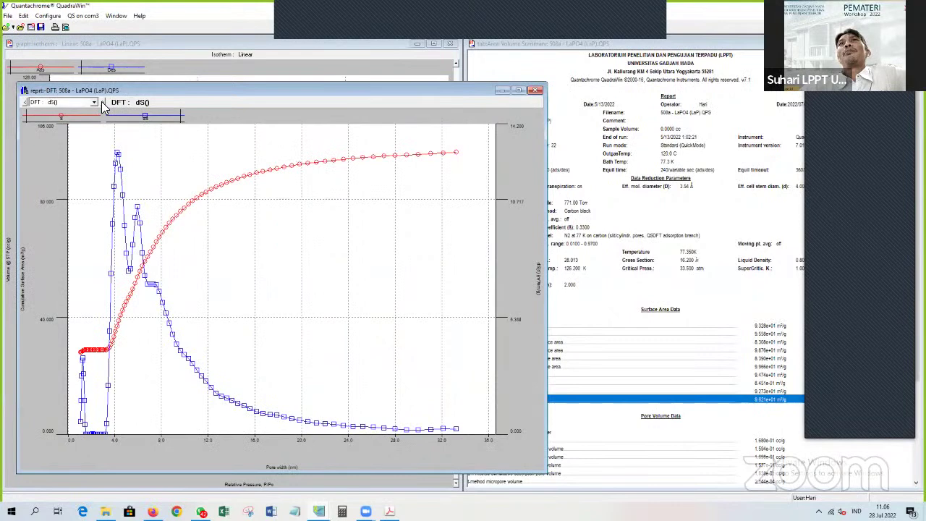
Examine the DFT volume and area histograms and the fitting, pore size distribution and histogram tables, and return to the method summary.
{"action": "left_click", "coordinate": [103, 102]}
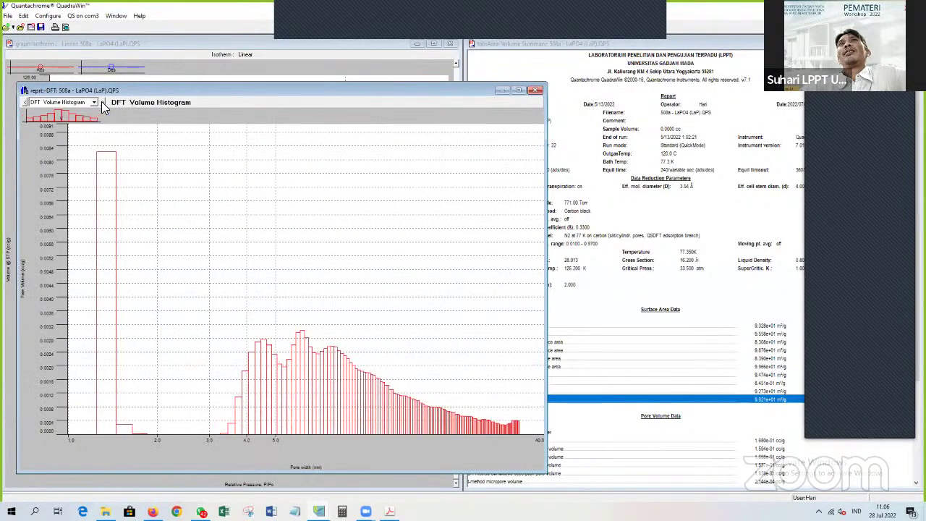
{"action": "left_click", "coordinate": [102, 102]}
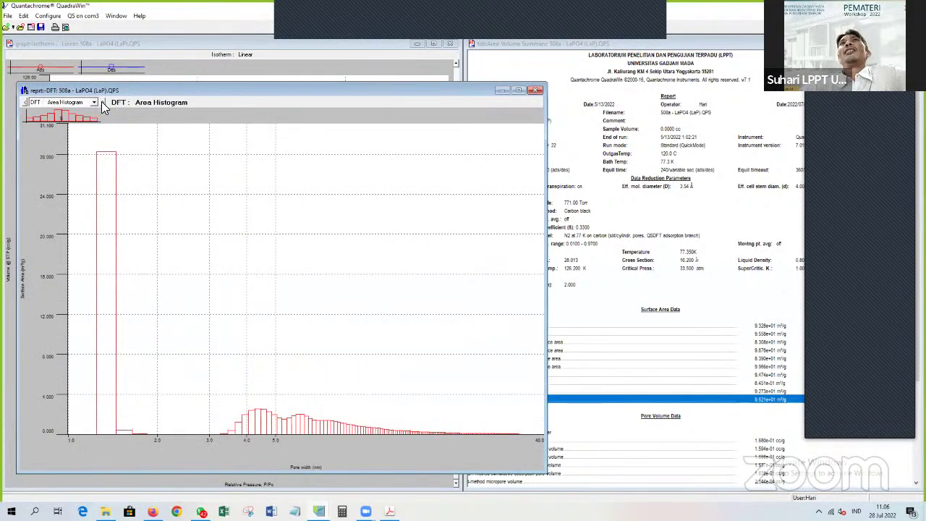
{"action": "left_click", "coordinate": [103, 102]}
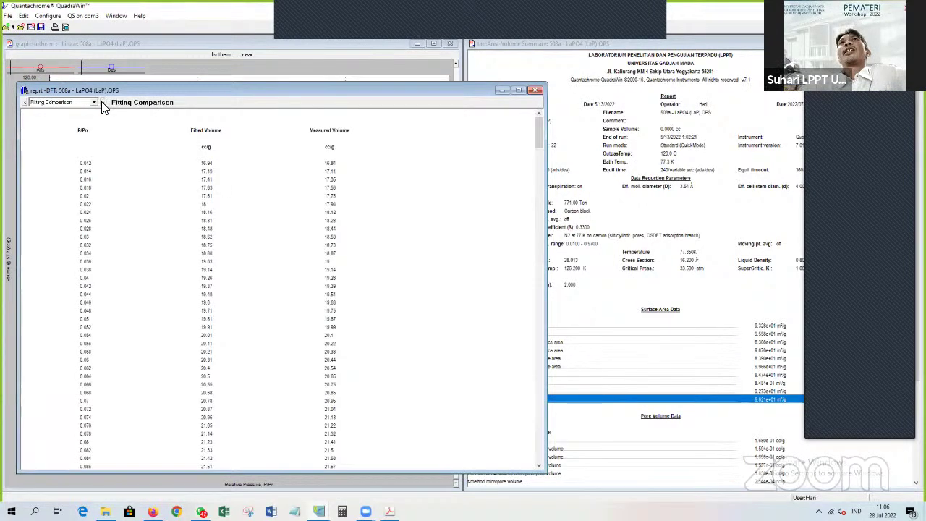
{"action": "left_click", "coordinate": [103, 102]}
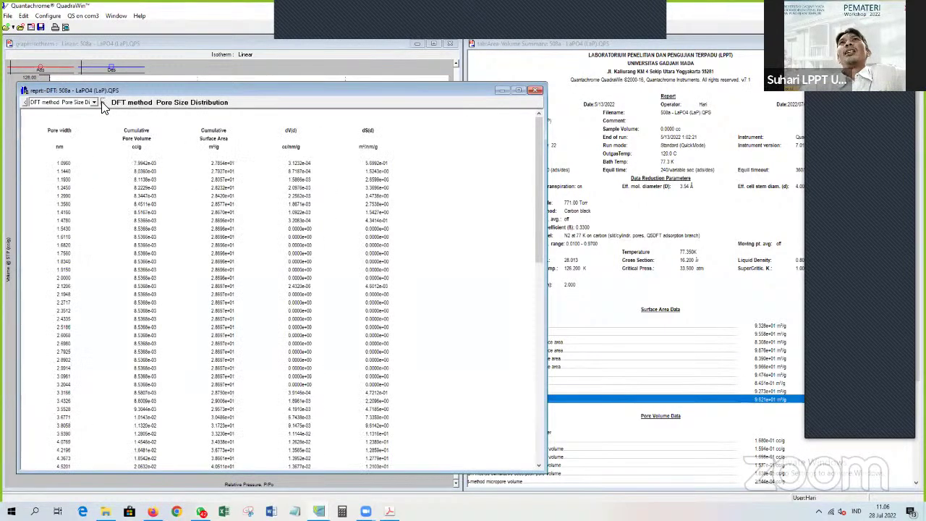
{"action": "left_click", "coordinate": [102, 102]}
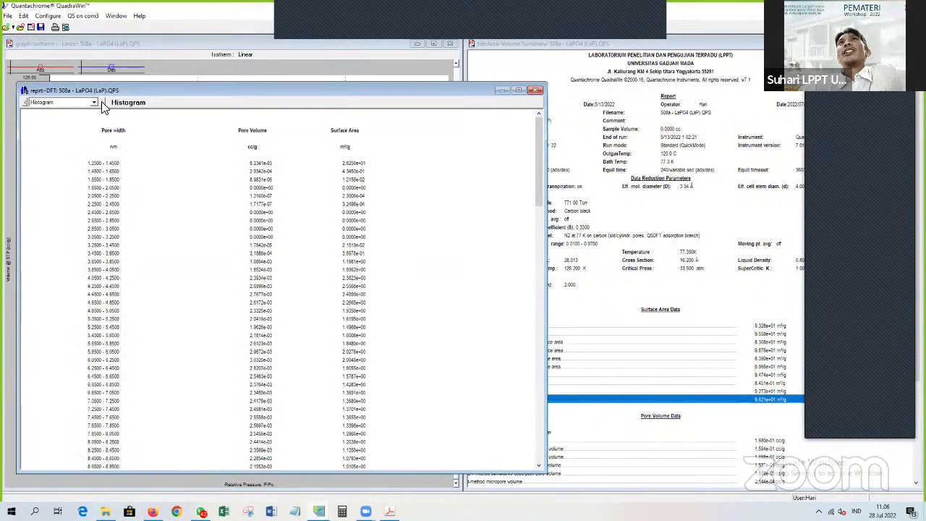
{"action": "left_click", "coordinate": [25, 102]}
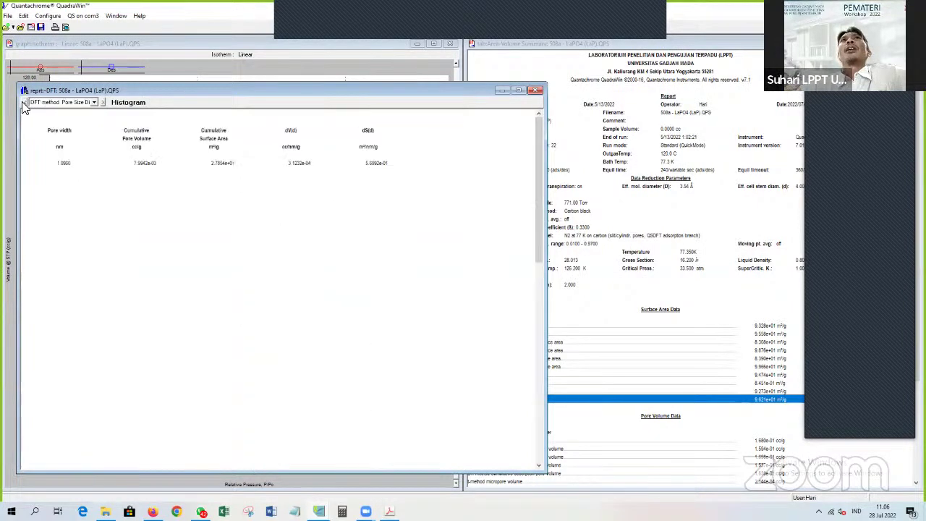
{"action": "left_click", "coordinate": [25, 103]}
{"action": "left_click", "coordinate": [25, 103]}
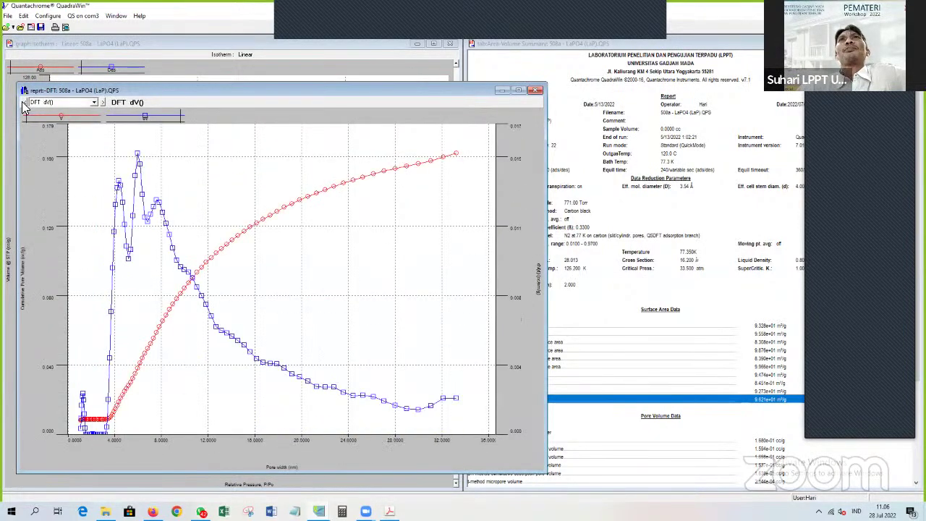
{"action": "left_click", "coordinate": [25, 103]}
{"action": "left_click", "coordinate": [24, 102]}
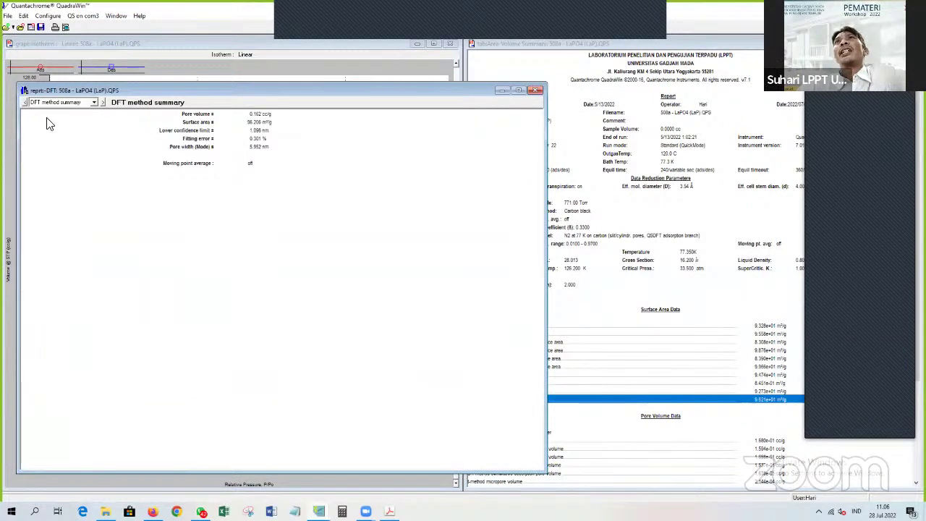
Set the DFT calculation model to N2 at 77 K on carbon (cylindr. pores, QSDFT equilibrium model) and apply it.
{"action": "right_click", "coordinate": [263, 209]}
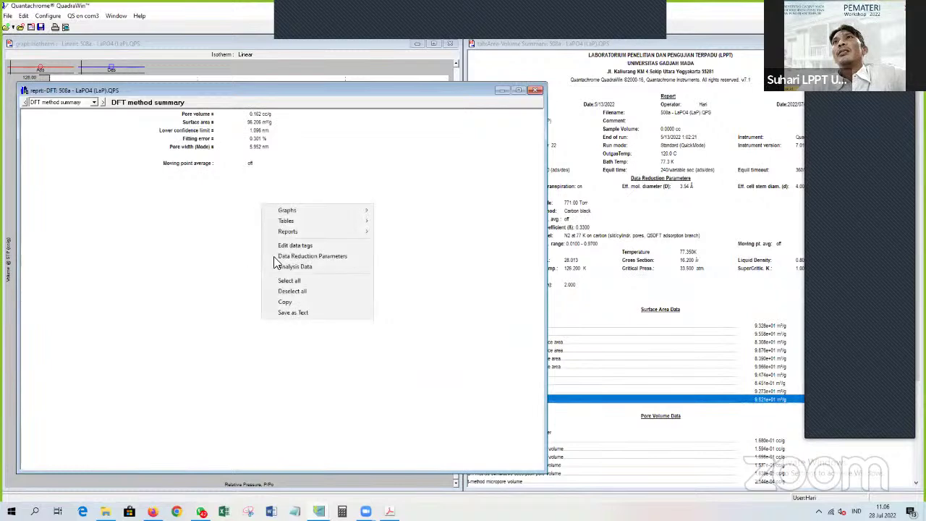
{"action": "left_click", "coordinate": [299, 254]}
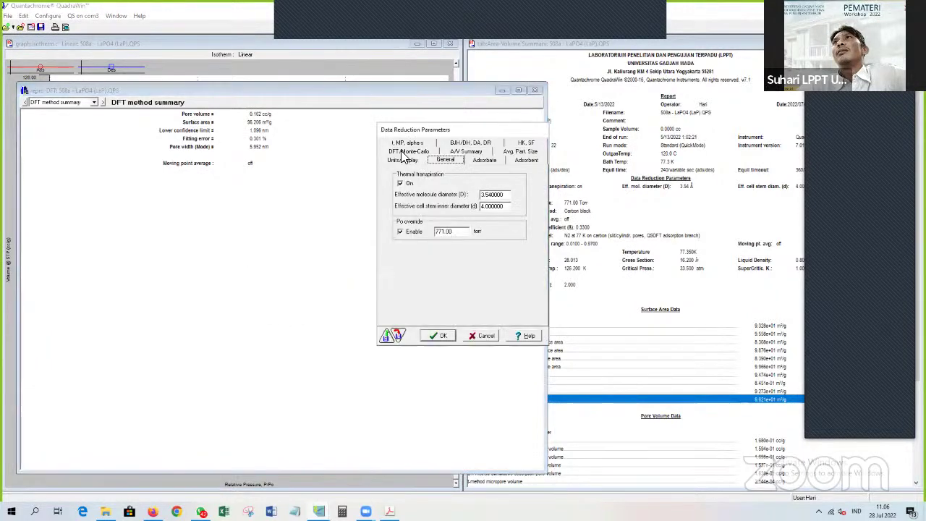
{"action": "left_click", "coordinate": [405, 159]}
{"action": "left_click", "coordinate": [528, 194]}
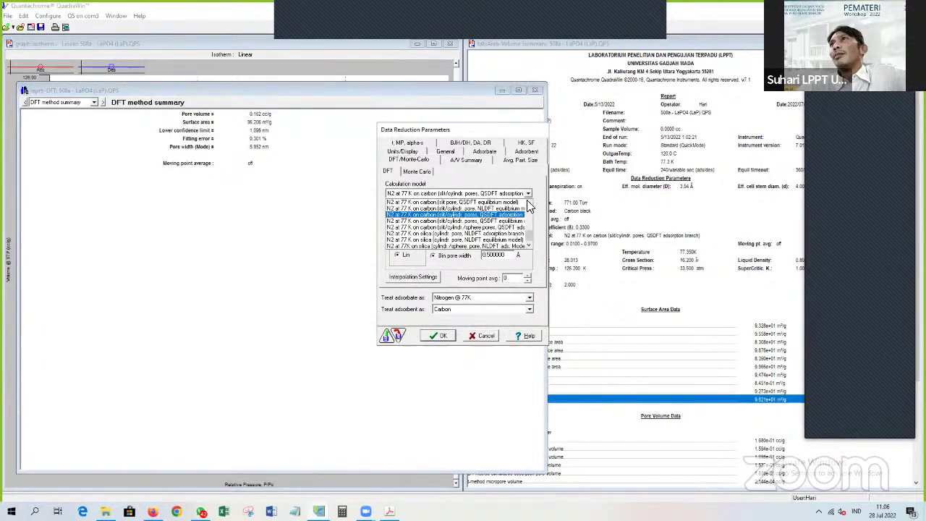
{"action": "scroll", "coordinate": [528, 206], "scroll_direction": "up", "scroll_amount": 2}
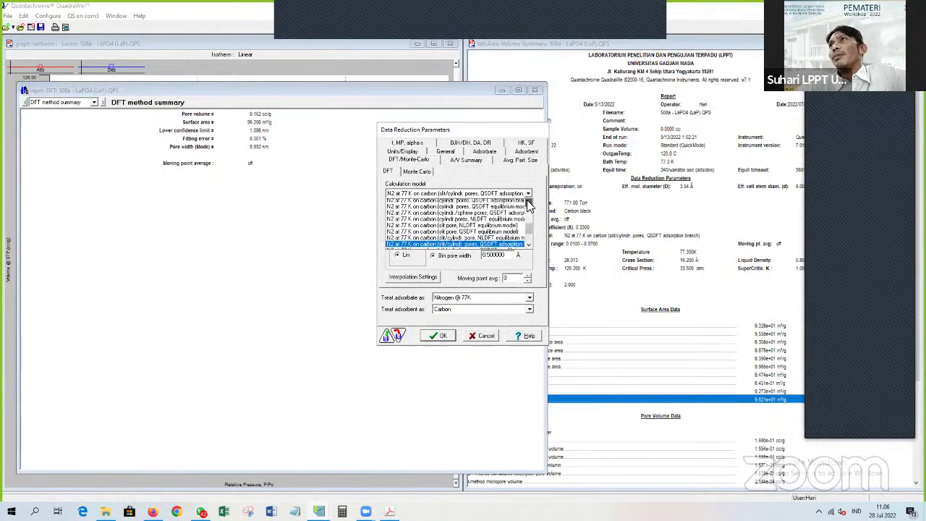
{"action": "scroll", "coordinate": [526, 206], "scroll_direction": "up", "scroll_amount": 2}
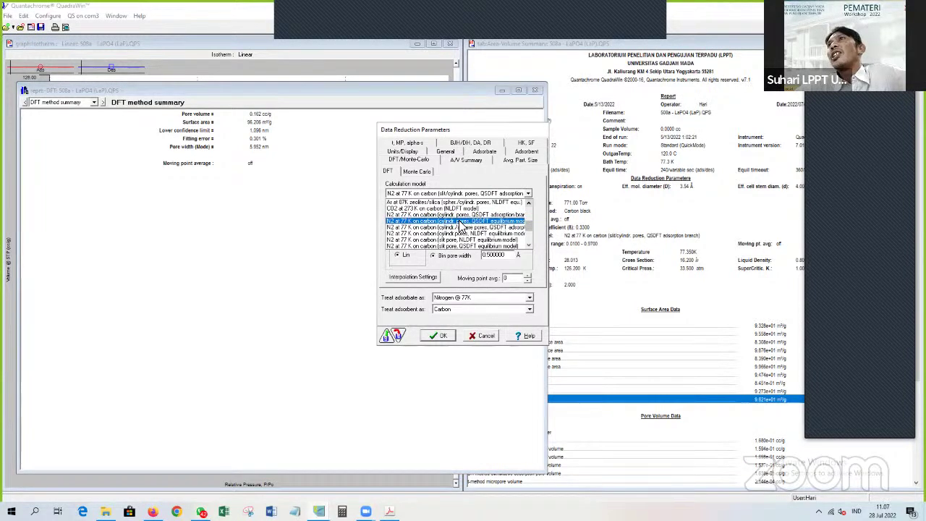
{"action": "left_click", "coordinate": [498, 222]}
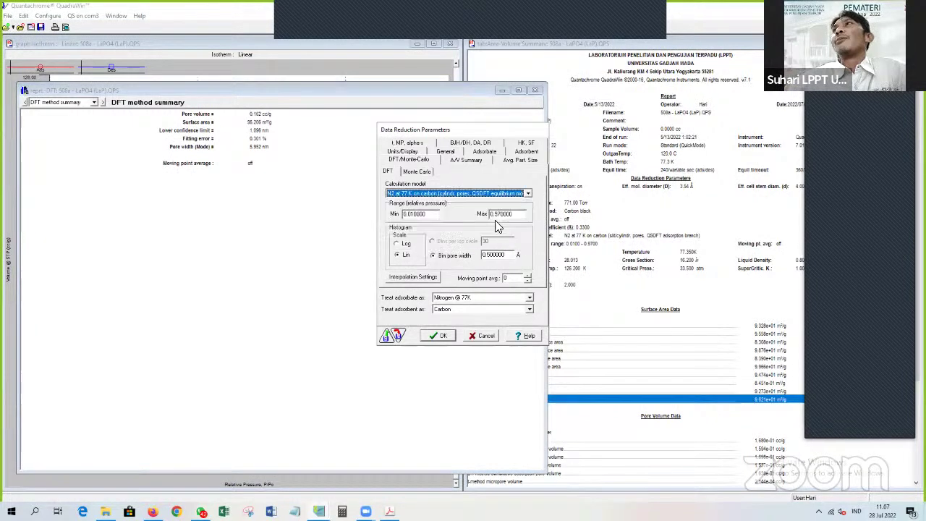
{"action": "left_click", "coordinate": [443, 336]}
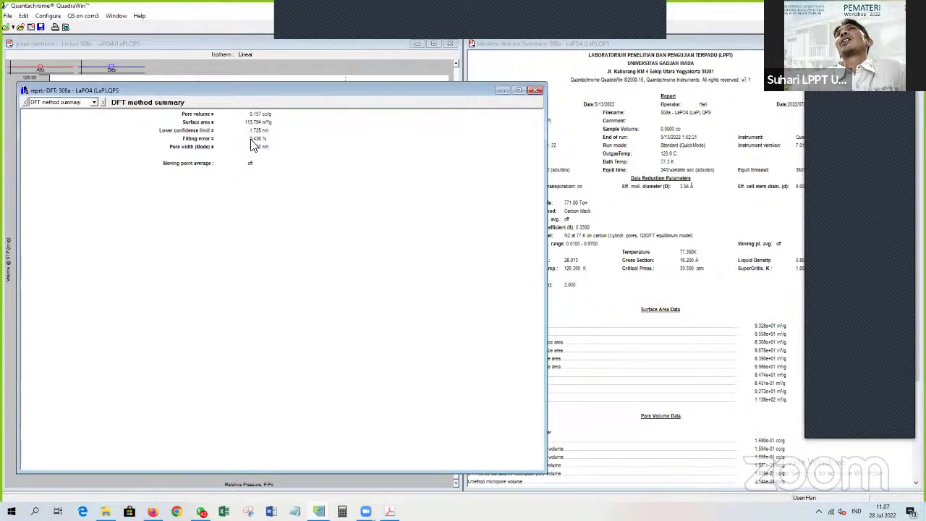
Compare the DFT fitting comparison graph with the method summary for the cylindrical-pore QSDFT equilibrium model, ending on the summary.
{"action": "left_click", "coordinate": [103, 103]}
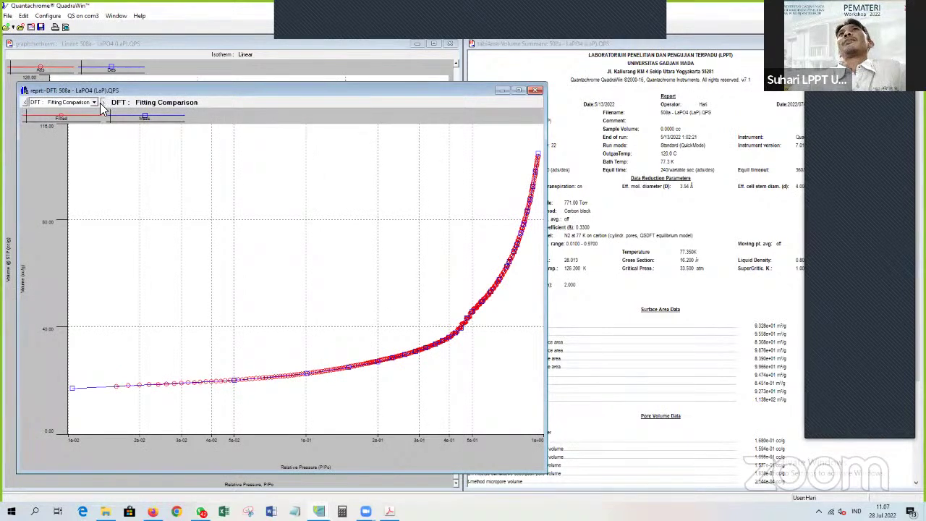
{"action": "left_click", "coordinate": [103, 103]}
{"action": "left_click", "coordinate": [23, 102]}
{"action": "left_click", "coordinate": [23, 102]}
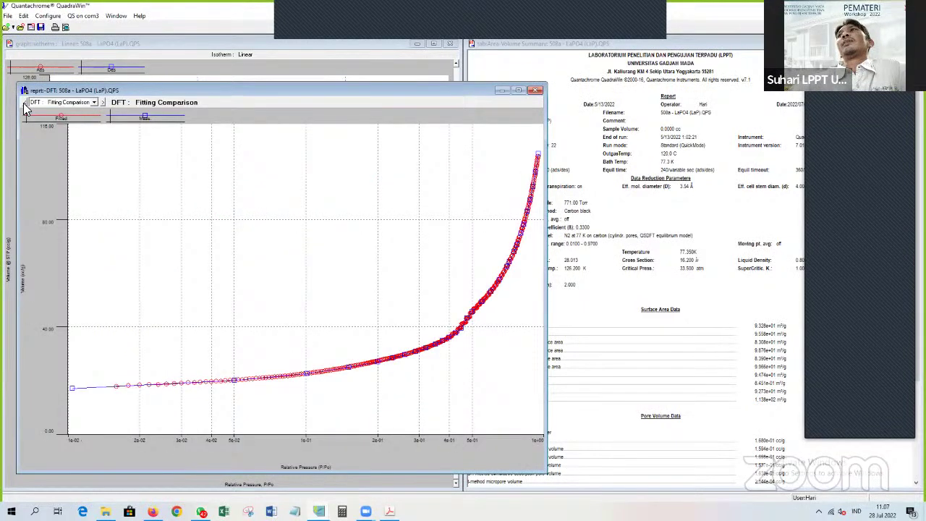
{"action": "left_click", "coordinate": [23, 103]}
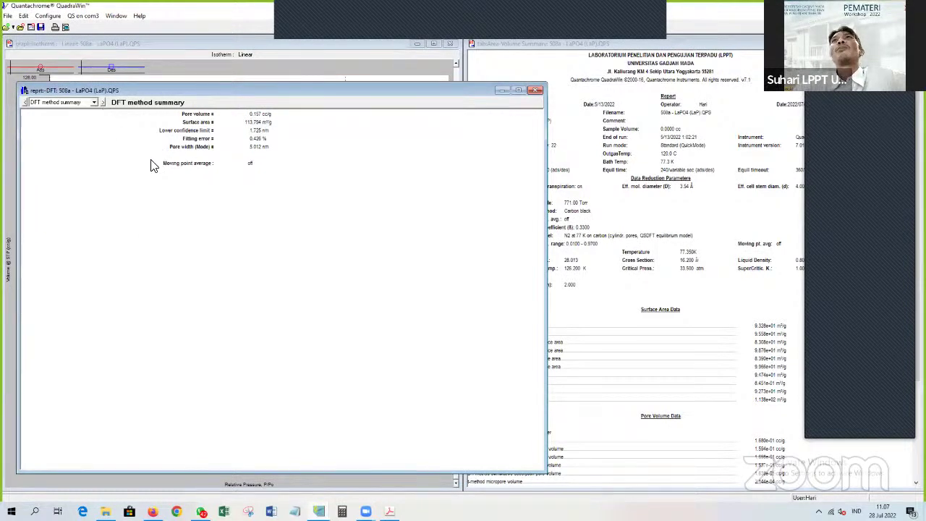
{"action": "left_click", "coordinate": [103, 103]}
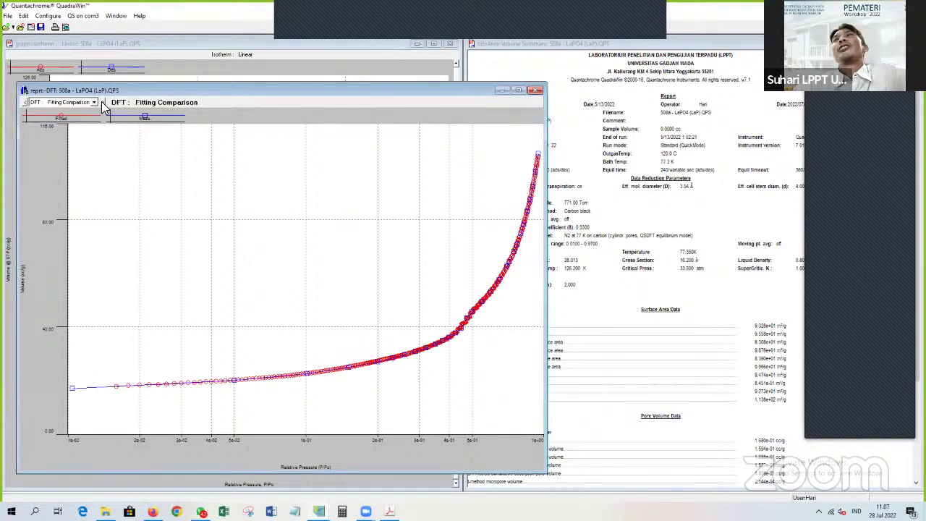
{"action": "left_click", "coordinate": [25, 102]}
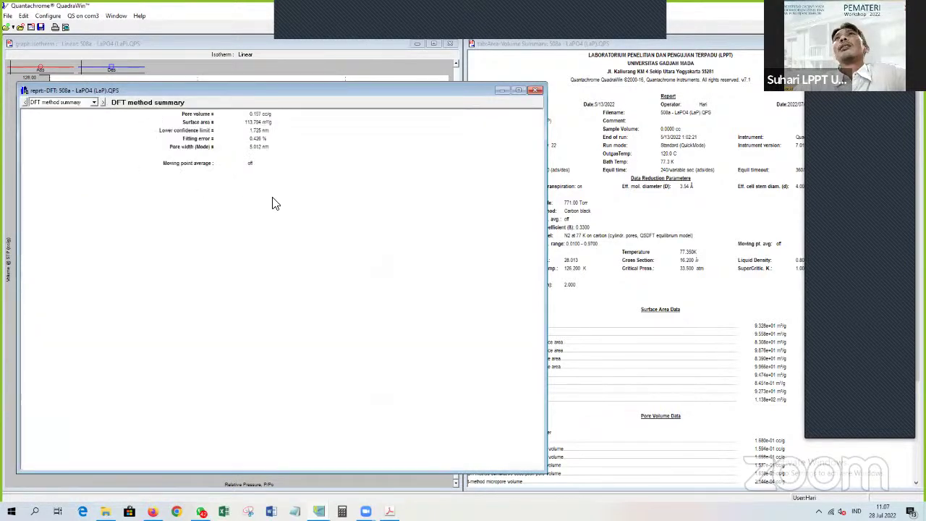
Change the DFT calculation model to N2 at 77 K on carbon (cylindr./sphere pores, QSDFT adsorption branch) and apply it.
{"action": "right_click", "coordinate": [274, 197]}
{"action": "left_click", "coordinate": [299, 247]}
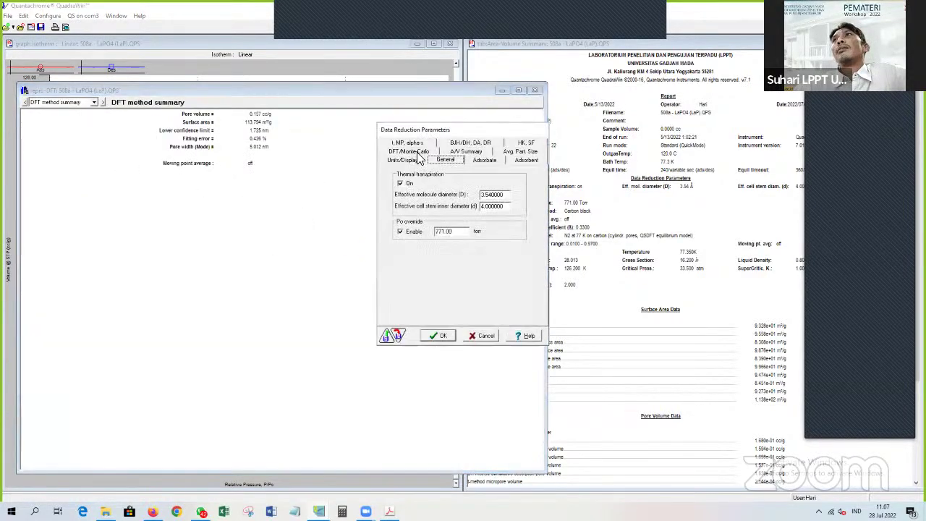
{"action": "left_click", "coordinate": [417, 157]}
{"action": "left_click", "coordinate": [453, 194]}
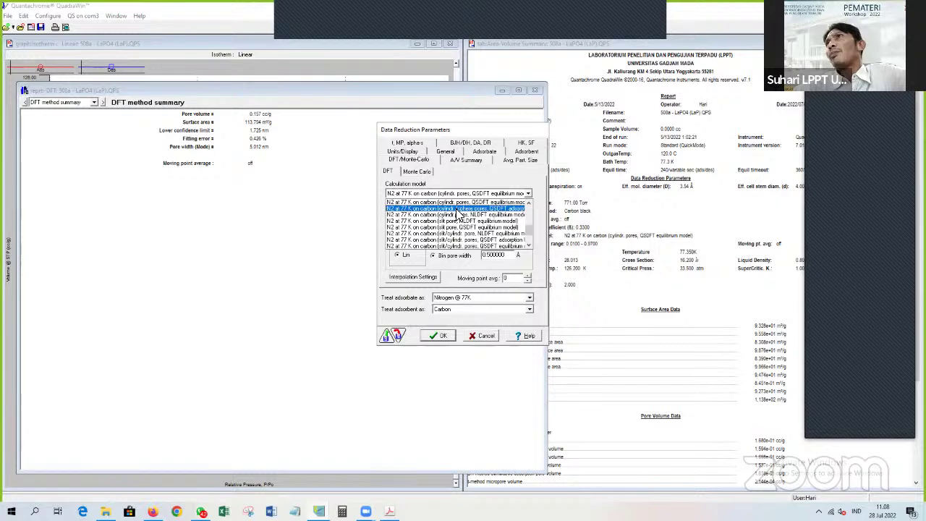
{"action": "left_click", "coordinate": [457, 209]}
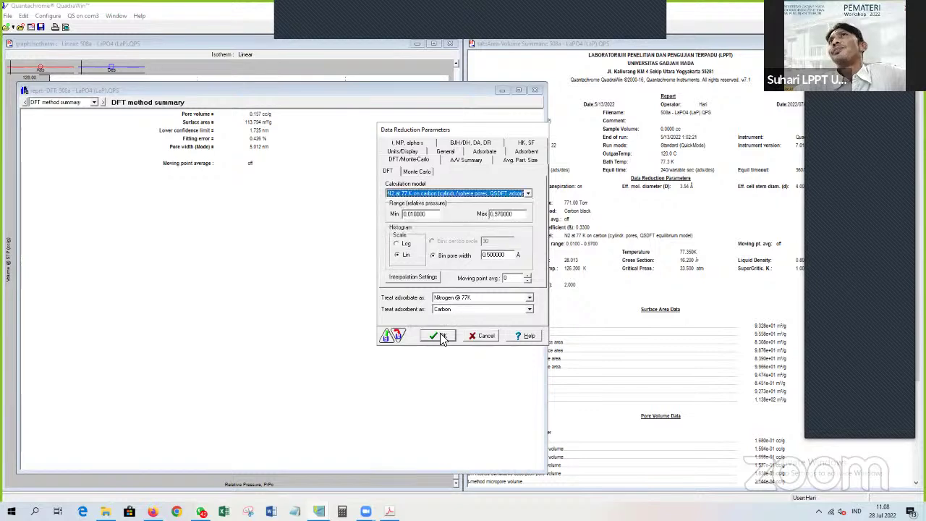
{"action": "left_click", "coordinate": [441, 336]}
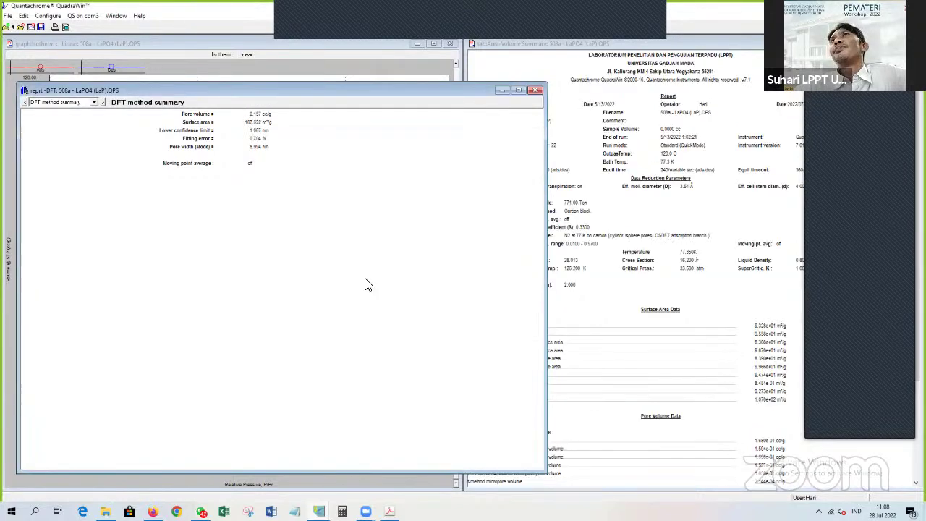
Change the DFT calculation model to N2 at 77 K on carbon (cylindr. pores, NLDFT equilibrium model) and apply it.
{"action": "right_click", "coordinate": [311, 215]}
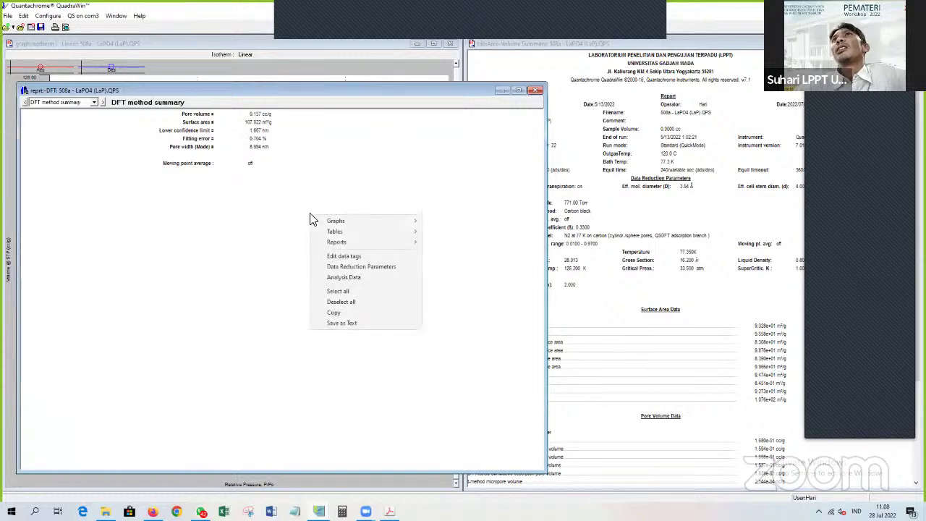
{"action": "left_click", "coordinate": [353, 266]}
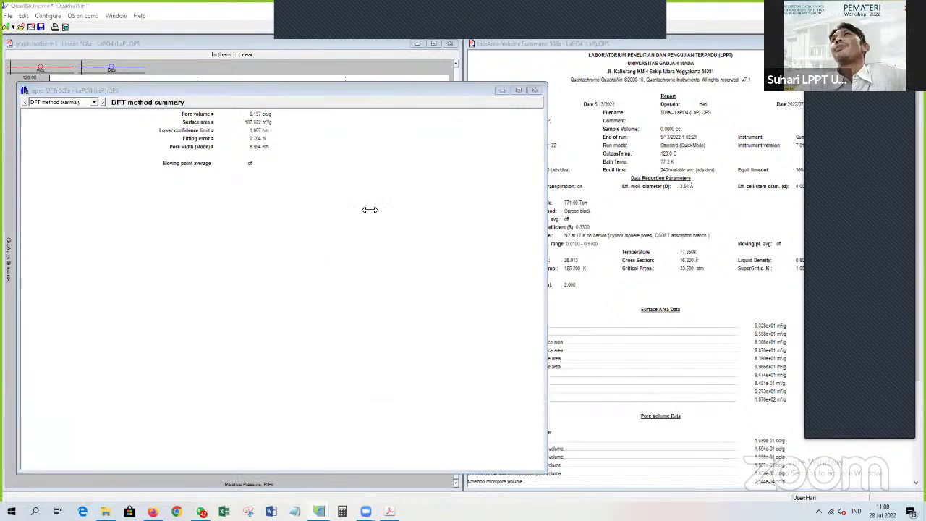
{"action": "left_click", "coordinate": [448, 193]}
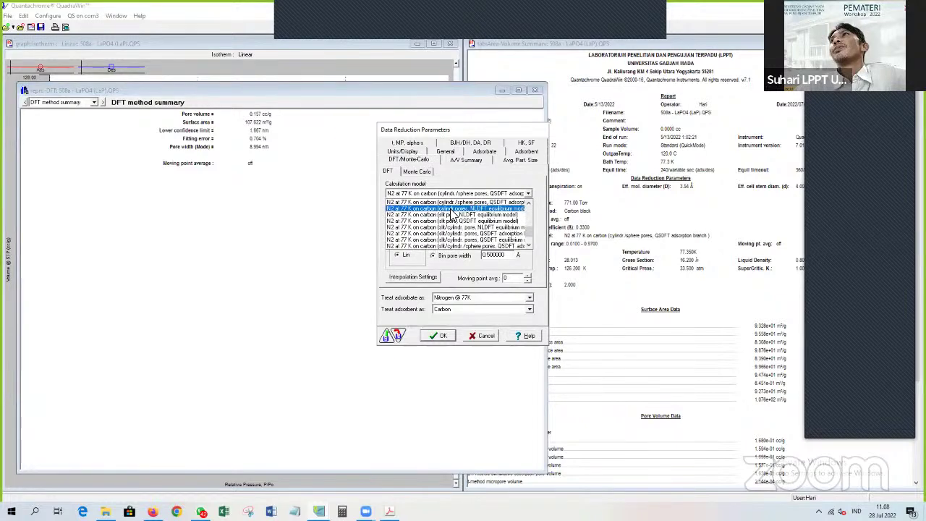
{"action": "left_click", "coordinate": [447, 209]}
{"action": "left_click", "coordinate": [438, 335]}
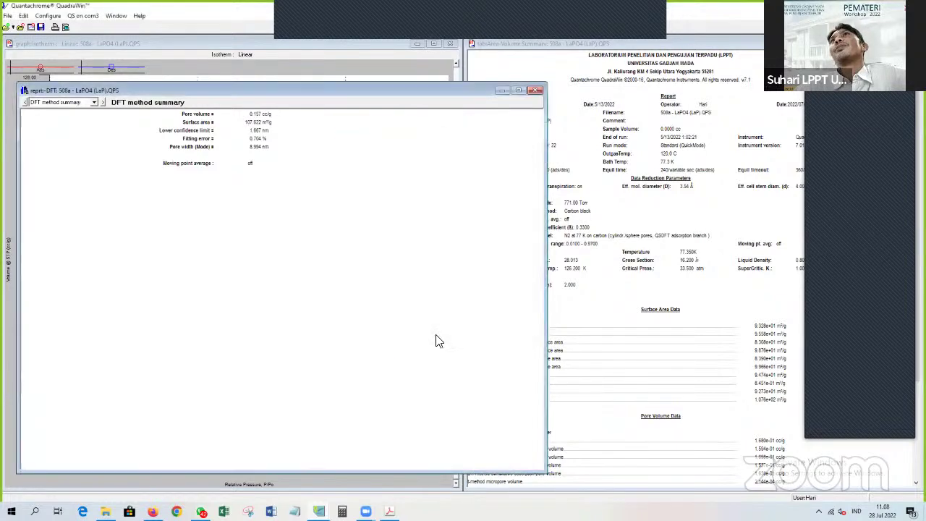
Apply the DFT calculation model N2 at 77 K on carbon (slit pore, NLDFT equilibrium model) and close the DFT report.
{"action": "right_click", "coordinate": [295, 206]}
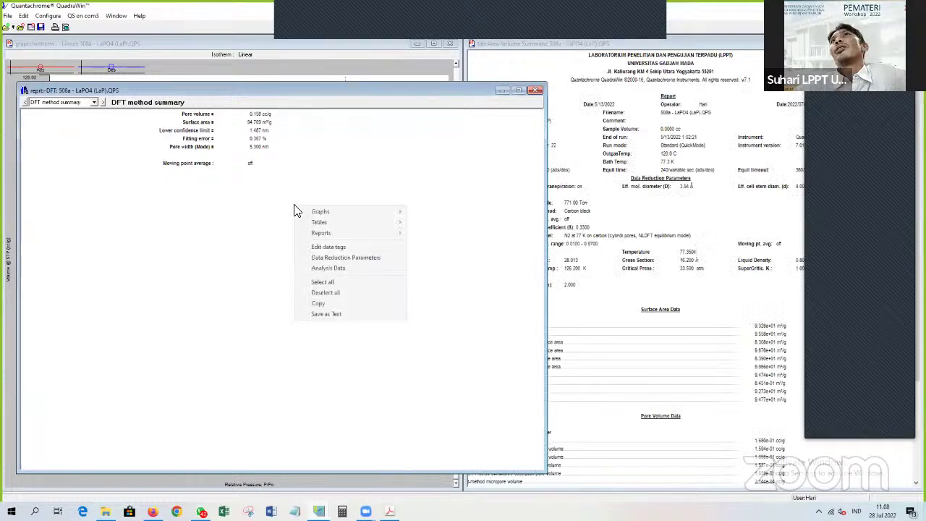
{"action": "left_click", "coordinate": [350, 259]}
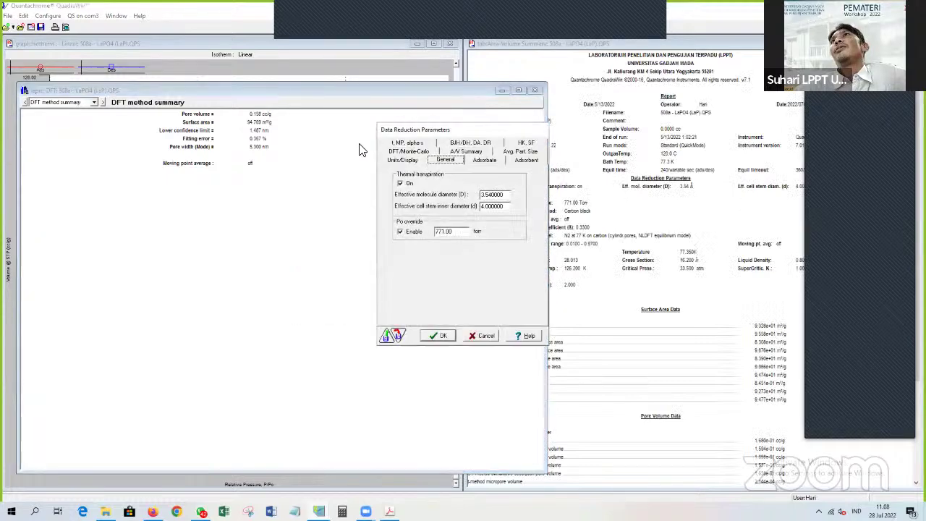
{"action": "left_click", "coordinate": [400, 152]}
{"action": "left_click", "coordinate": [437, 193]}
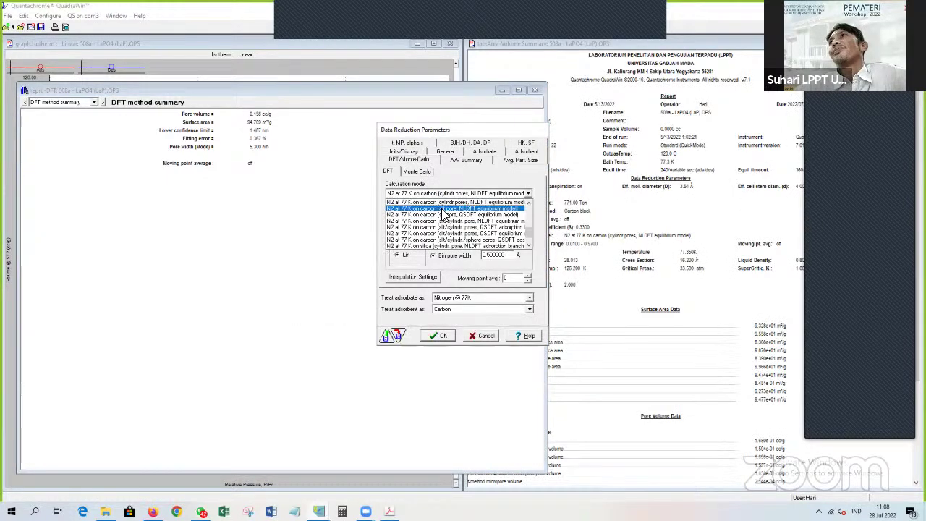
{"action": "left_click", "coordinate": [440, 208]}
{"action": "left_click", "coordinate": [437, 335]}
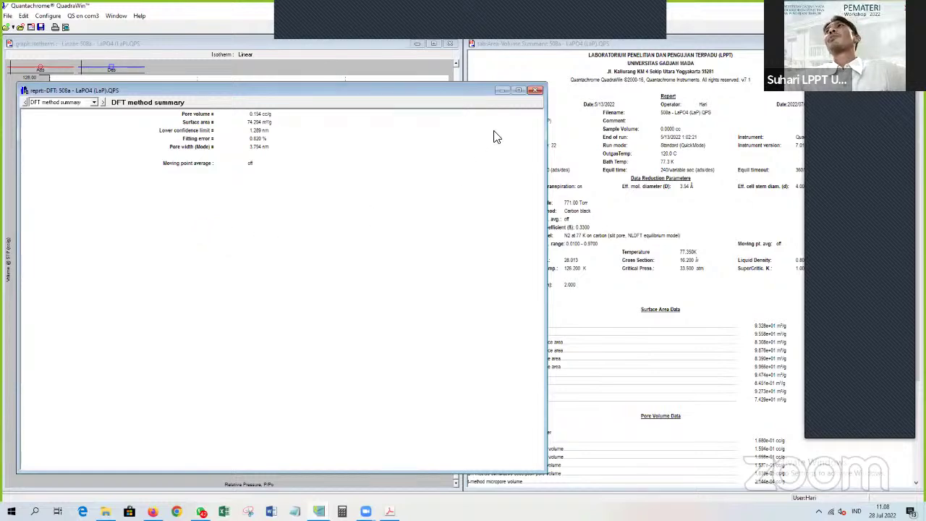
{"action": "left_click", "coordinate": [537, 91]}
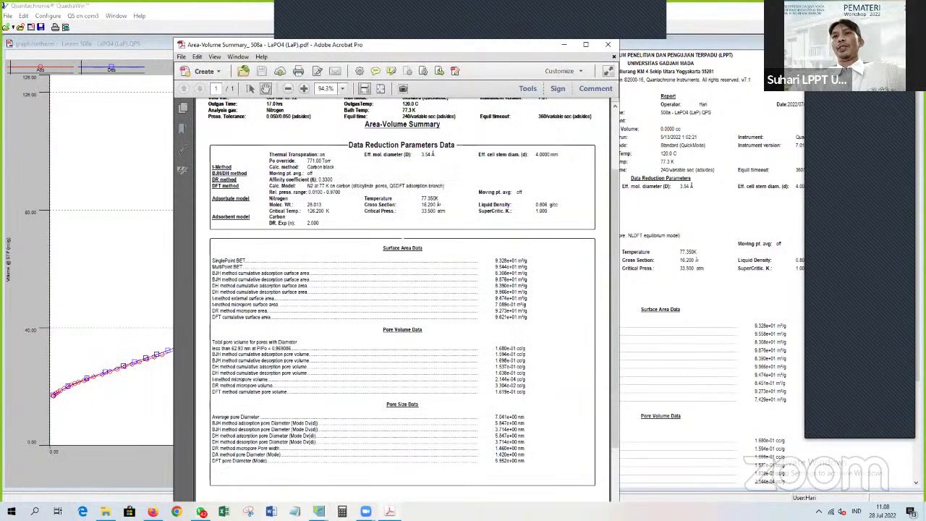
Open the saved DFT report PDF from the 508a - LaPO4 (LaP) folder, look through its pages and put it away.
{"action": "left_click", "coordinate": [106, 511]}
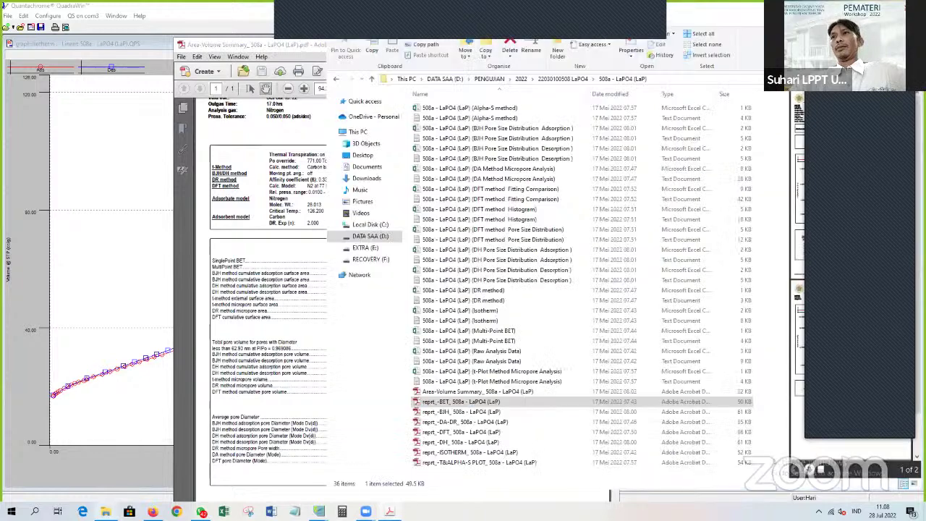
{"action": "left_click", "coordinate": [449, 433]}
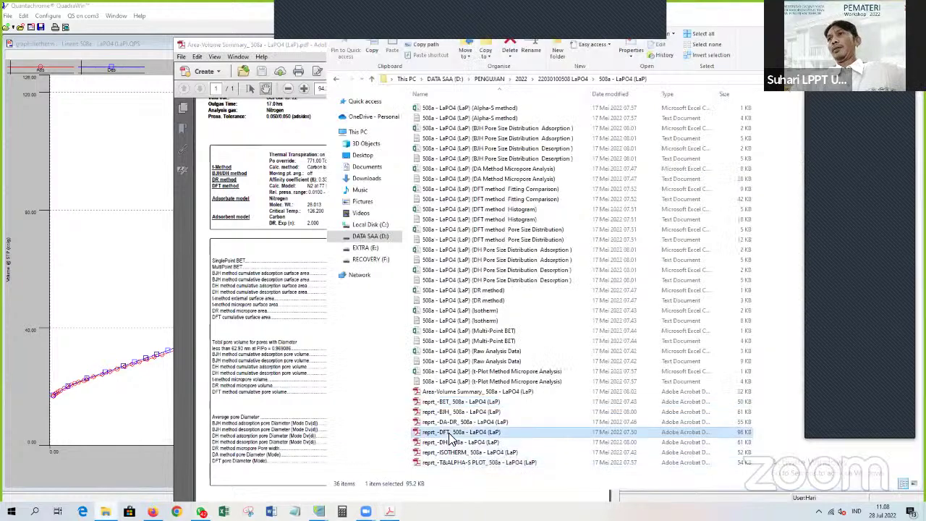
{"action": "double_click", "coordinate": [449, 432]}
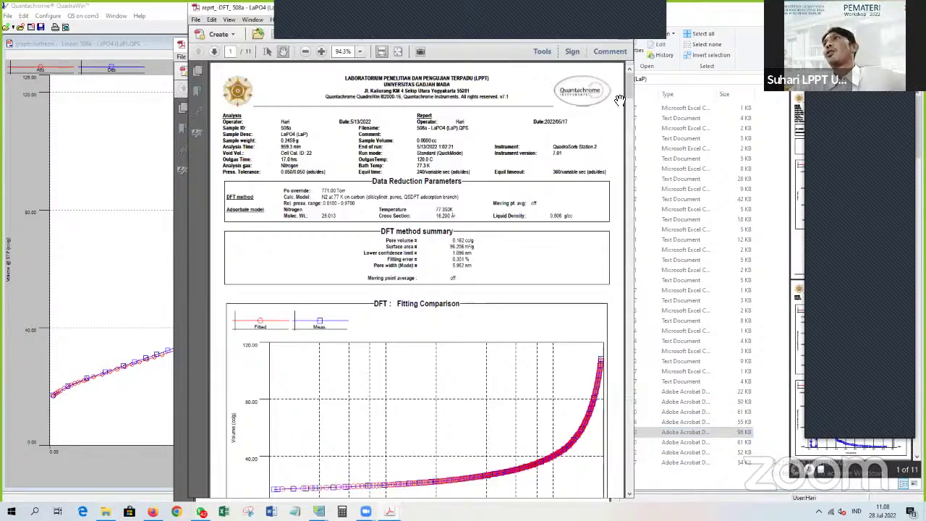
{"action": "left_click_drag", "start_coordinate": [629, 80], "coordinate": [633, 188]}
{"action": "scroll", "coordinate": [637, 217], "scroll_direction": "down", "scroll_amount": 10}
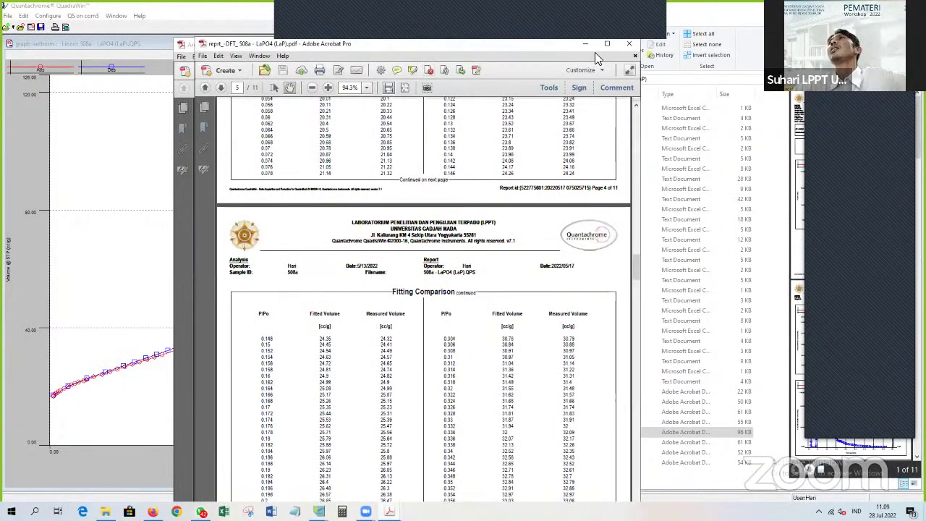
{"action": "left_click", "coordinate": [634, 57]}
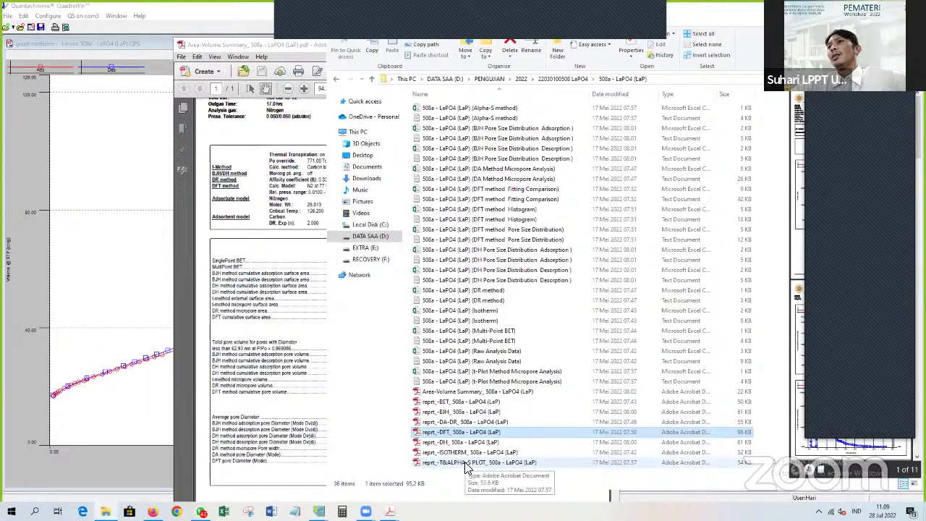
Switch to the Area-Volume Summary PDF in Adobe Acrobat Pro and review its surface area, pore volume and pore size data.
{"action": "left_click", "coordinate": [277, 43]}
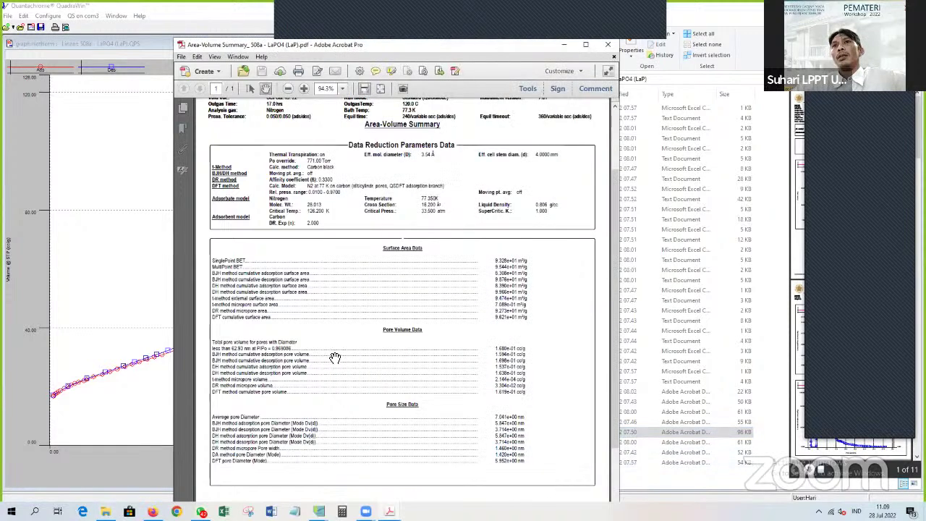
{"action": "scroll", "coordinate": [317, 394], "scroll_direction": "down", "scroll_amount": 1}
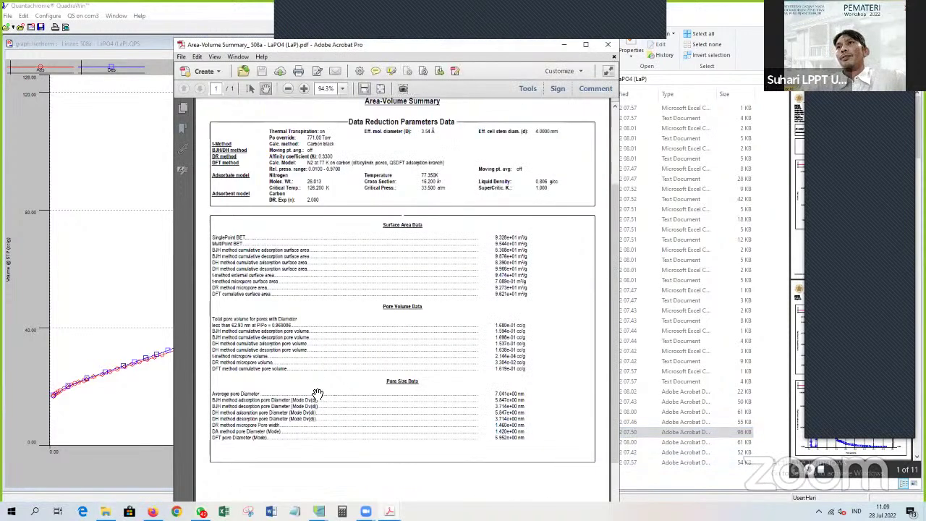
{"action": "scroll", "coordinate": [318, 394], "scroll_direction": "up", "scroll_amount": 1}
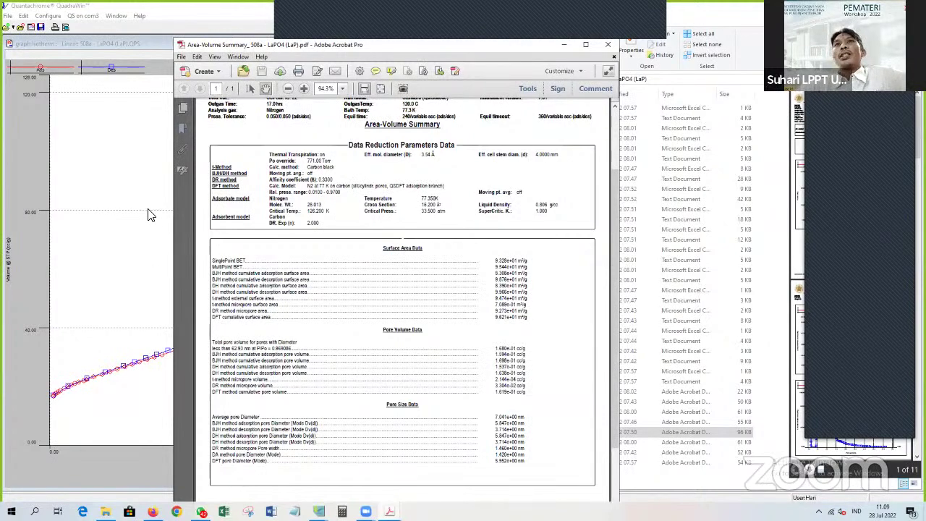
Open the BJH report in QuadraWin at its adsorption dV() graph, then move and resize its window to show the whole graph.
{"action": "right_click", "coordinate": [138, 144]}
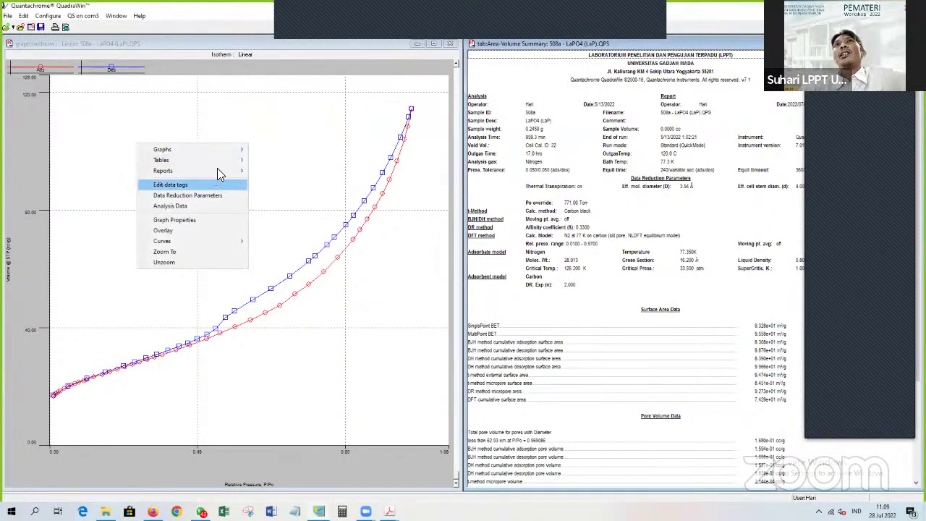
{"action": "mouse_move", "coordinate": [243, 173]}
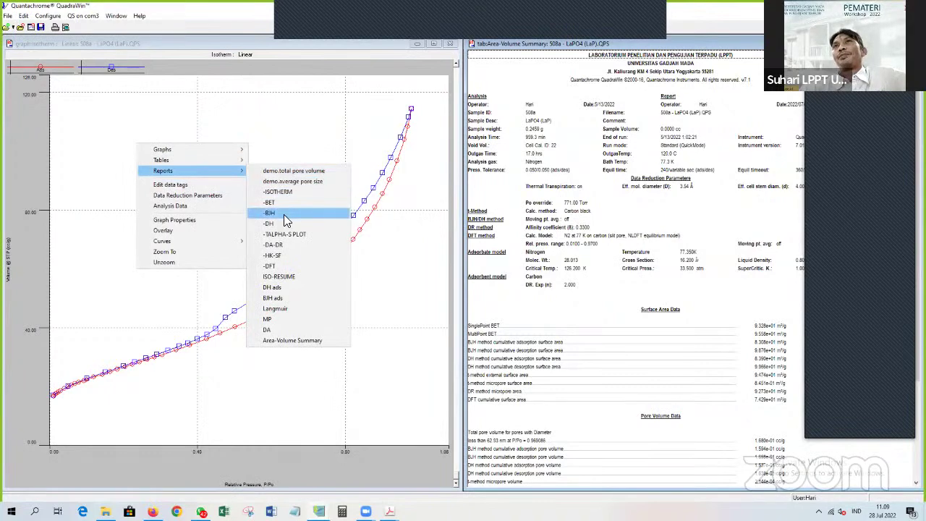
{"action": "left_click", "coordinate": [285, 221]}
{"action": "scroll", "coordinate": [220, 193], "scroll_direction": "down", "scroll_amount": 1}
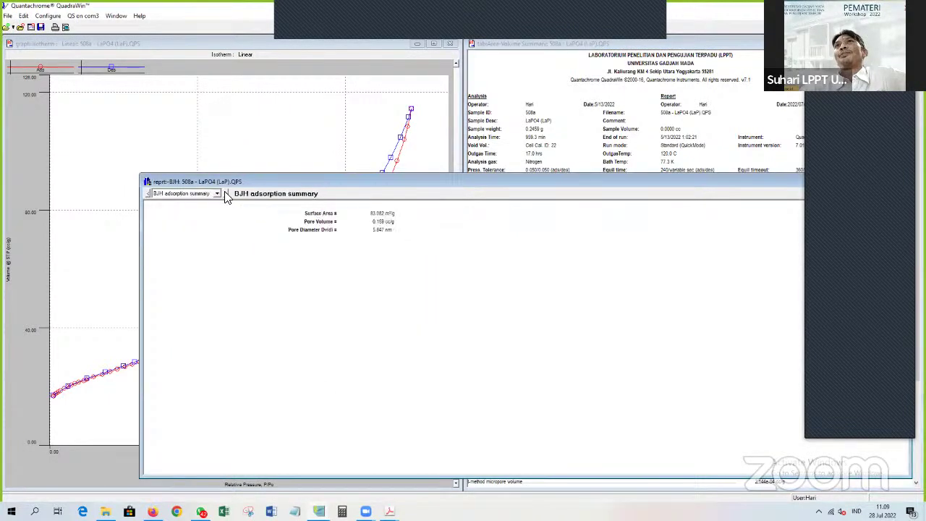
{"action": "left_click", "coordinate": [226, 195]}
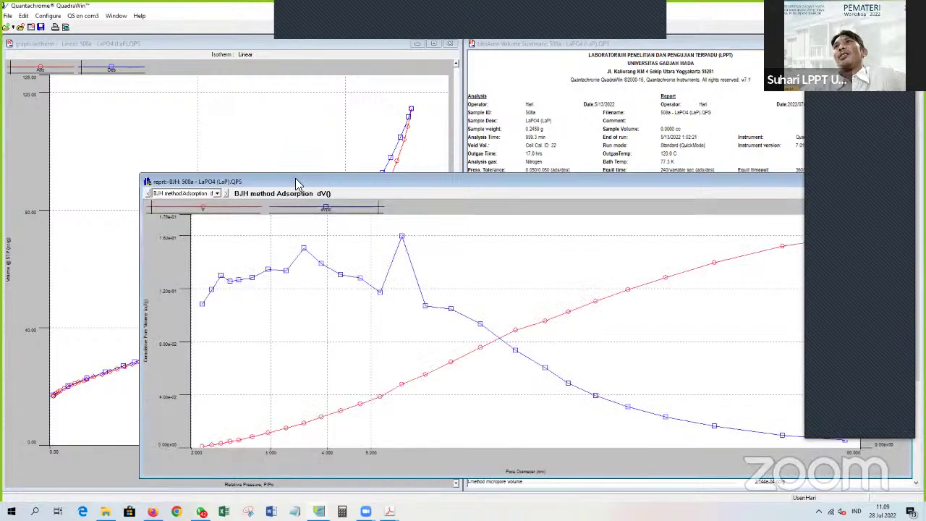
{"action": "left_click_drag", "start_coordinate": [295, 180], "coordinate": [201, 68]}
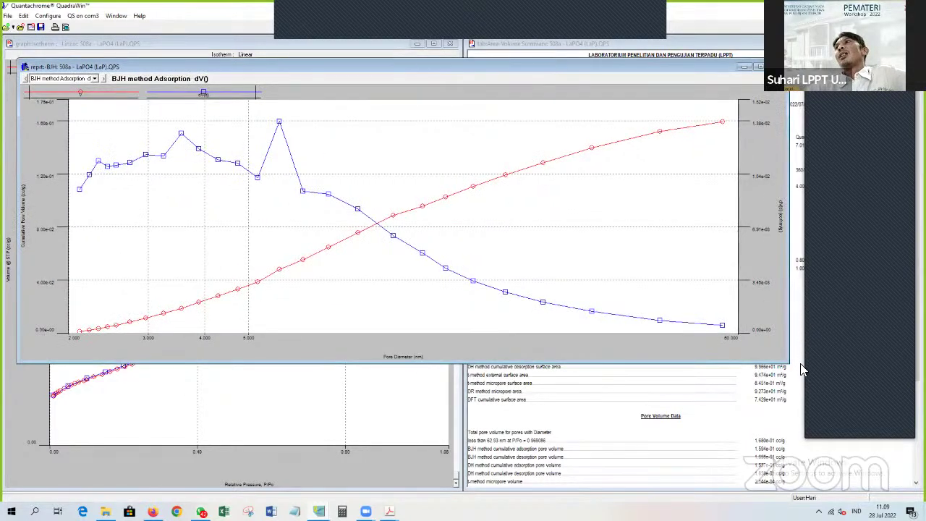
{"action": "left_click_drag", "start_coordinate": [803, 369], "coordinate": [628, 457]}
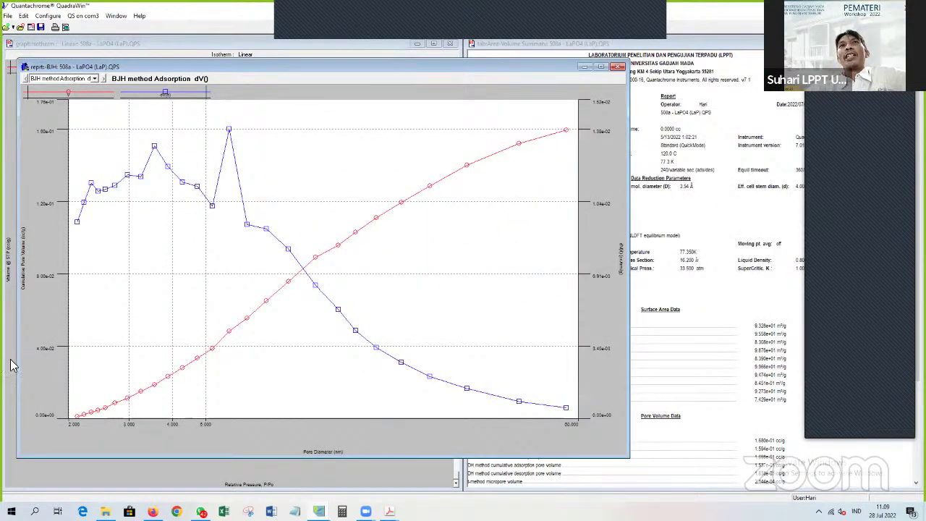
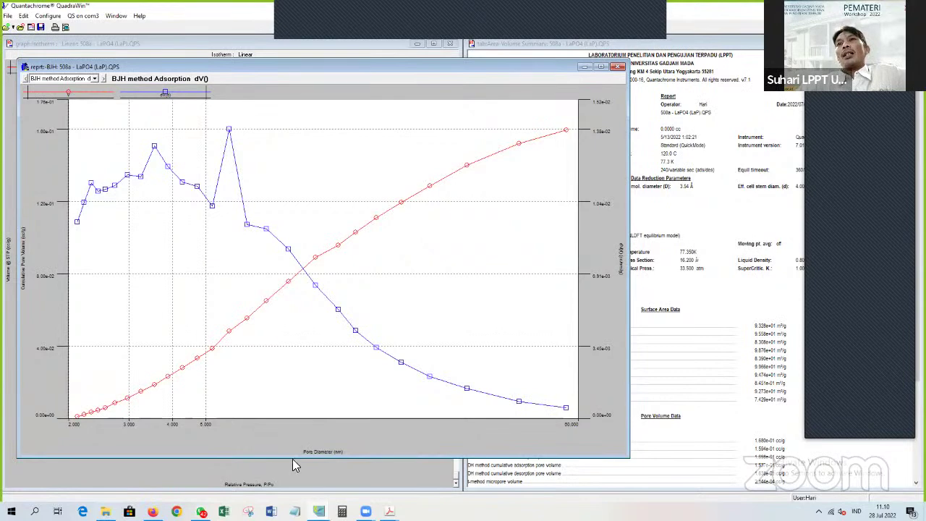
Return to the DFT report PDF, examine the method summary and fitting comparison on its first page, and move the window aside.
{"action": "left_click", "coordinate": [752, 49]}
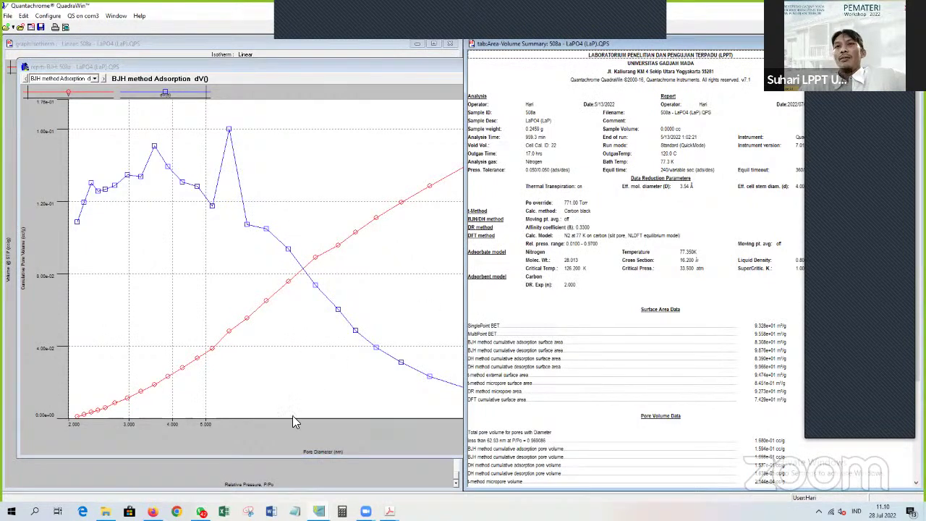
{"action": "mouse_move", "coordinate": [389, 510]}
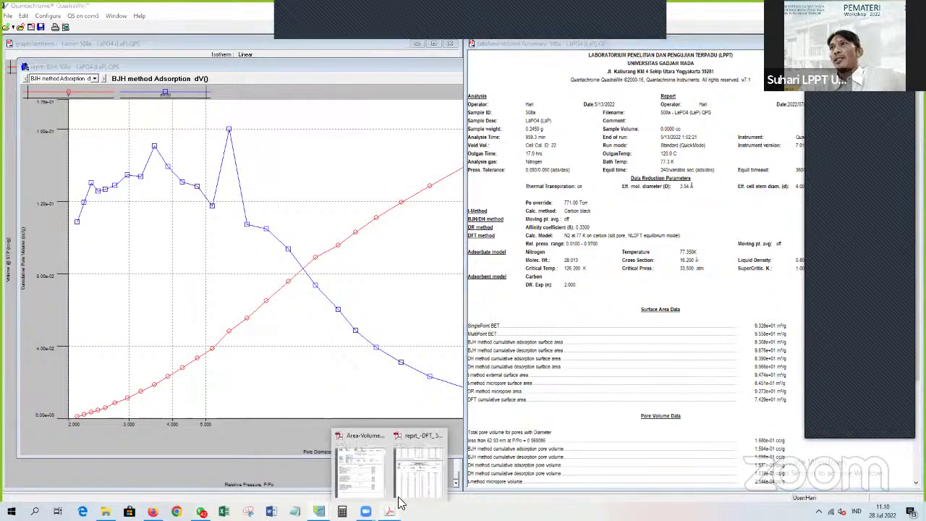
{"action": "left_click", "coordinate": [412, 483]}
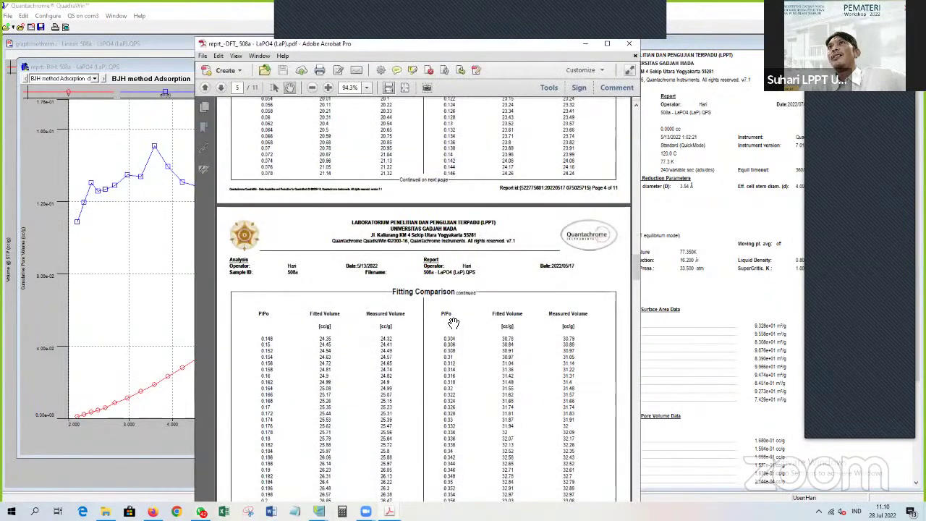
{"action": "scroll", "coordinate": [452, 323], "scroll_direction": "up", "scroll_amount": 10}
{"action": "scroll", "coordinate": [452, 316], "scroll_direction": "up", "scroll_amount": 20}
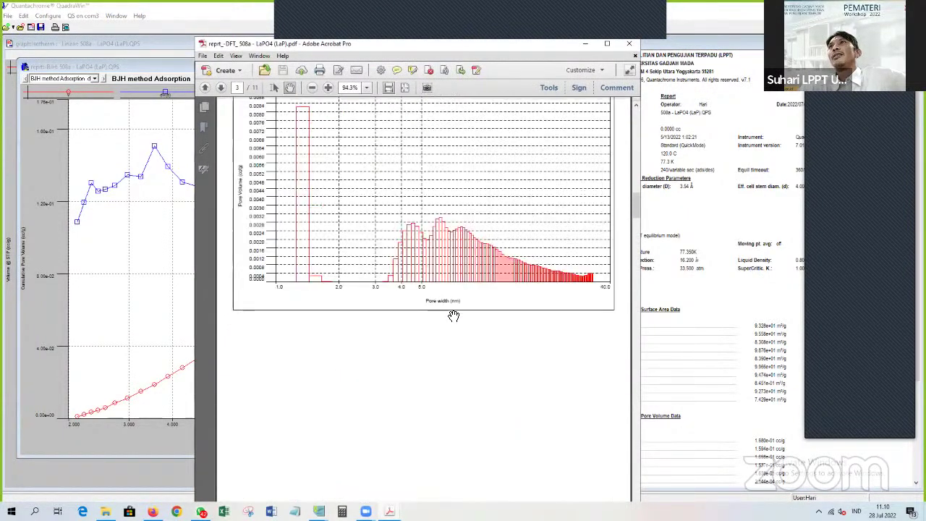
{"action": "scroll", "coordinate": [454, 316], "scroll_direction": "up", "scroll_amount": 15}
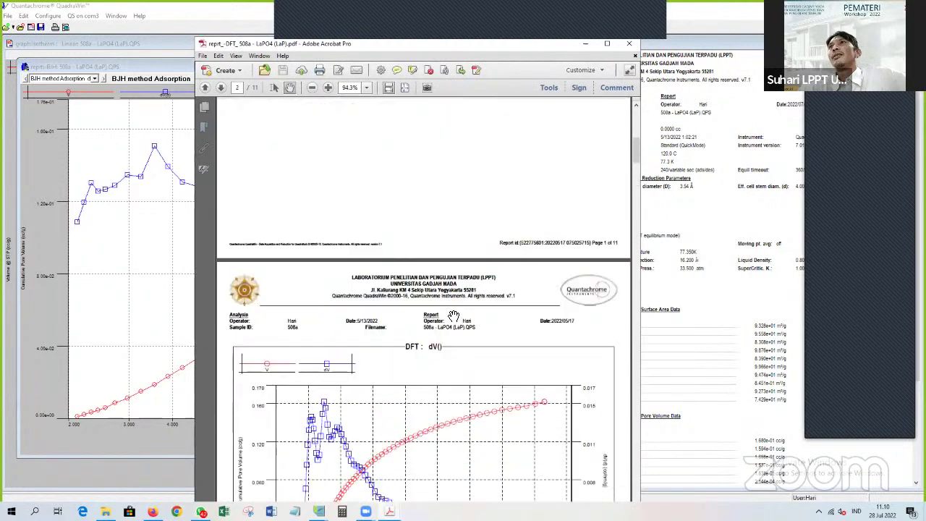
{"action": "scroll", "coordinate": [453, 316], "scroll_direction": "up", "scroll_amount": 1}
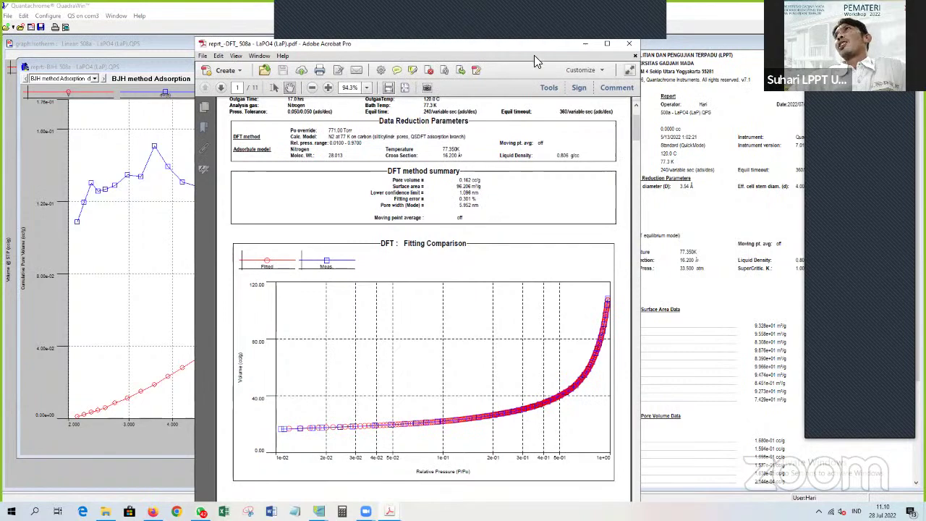
{"action": "left_click_drag", "start_coordinate": [528, 44], "coordinate": [431, 49]}
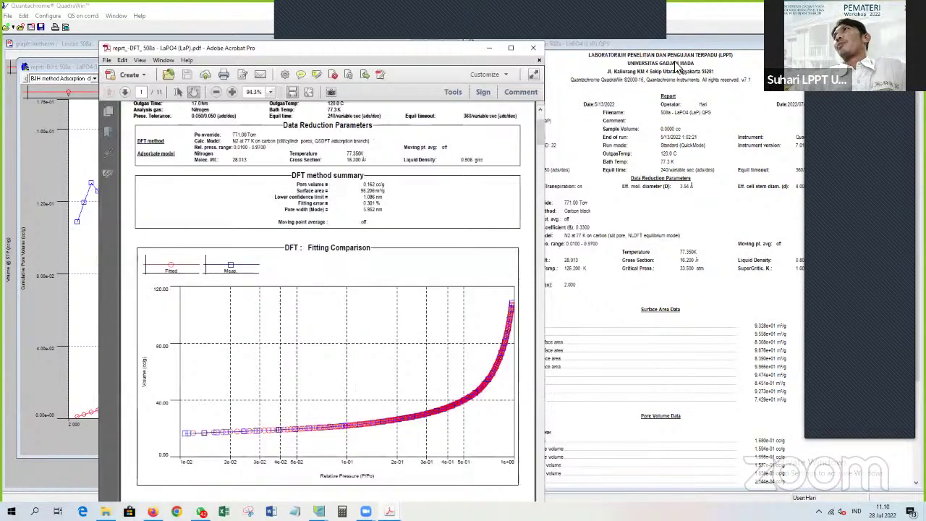
Review the pore size data in QuadraWin's Area-Volume Summary, highlighting the BJH and DH adsorption pore diameter rows.
{"action": "left_click", "coordinate": [680, 44]}
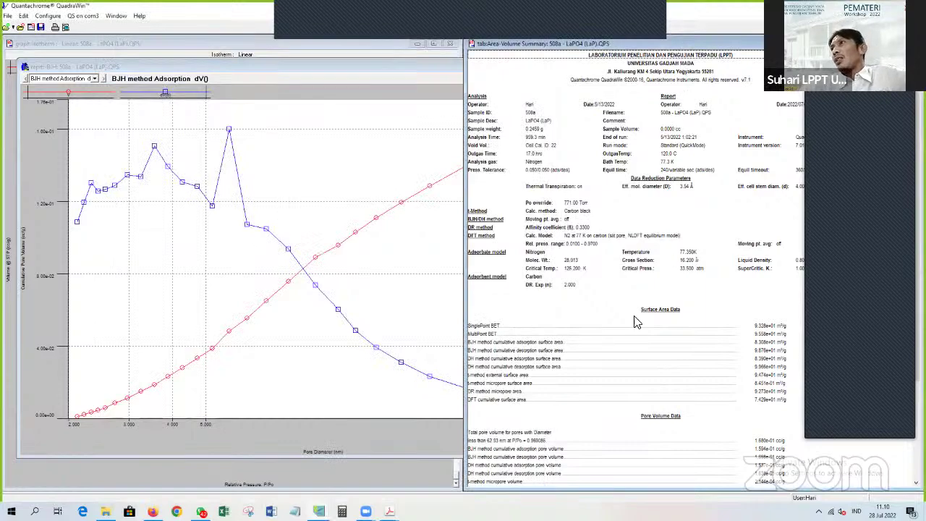
{"action": "scroll", "coordinate": [642, 362], "scroll_direction": "up", "scroll_amount": 2}
{"action": "scroll", "coordinate": [642, 363], "scroll_direction": "down", "scroll_amount": 5}
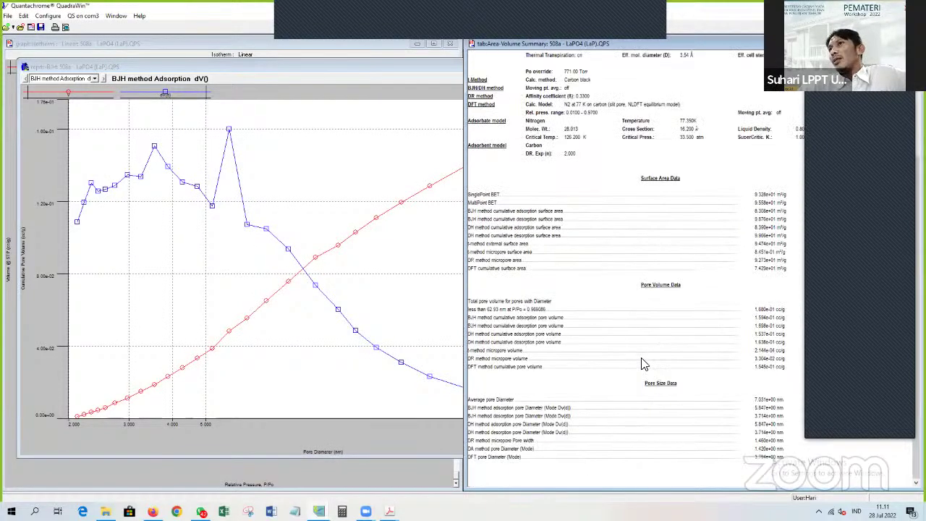
{"action": "left_click", "coordinate": [719, 409]}
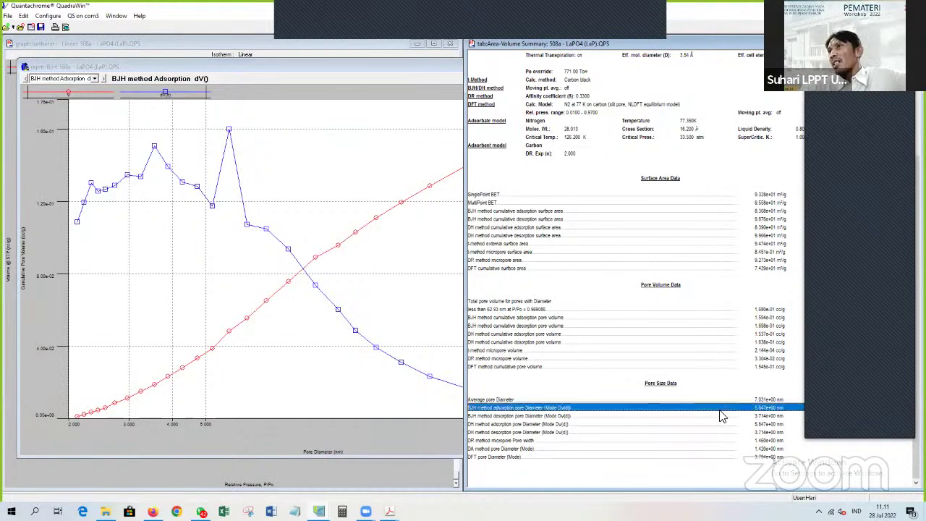
{"action": "left_click", "coordinate": [717, 426]}
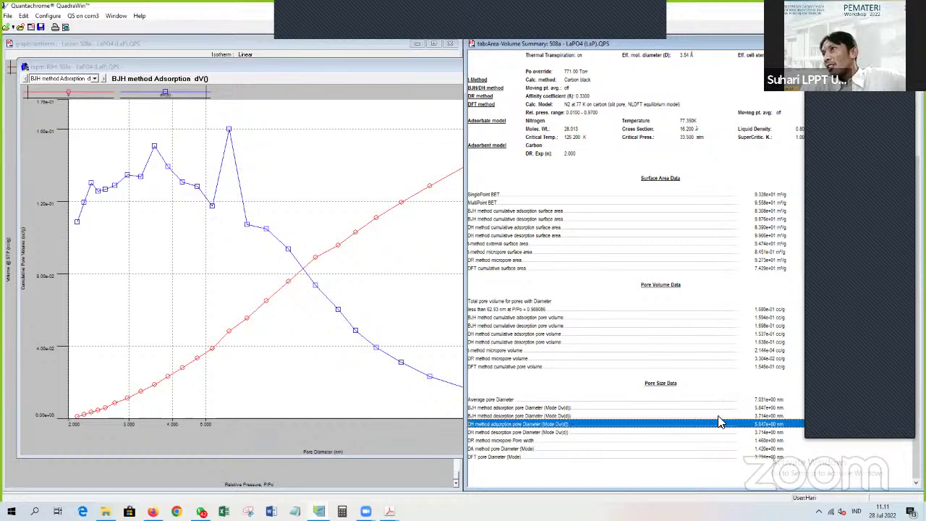
Highlight the BJH and DH desorption pore diameter rows and the DFT pore diameter row in the Area-Volume Summary.
{"action": "left_click", "coordinate": [692, 417]}
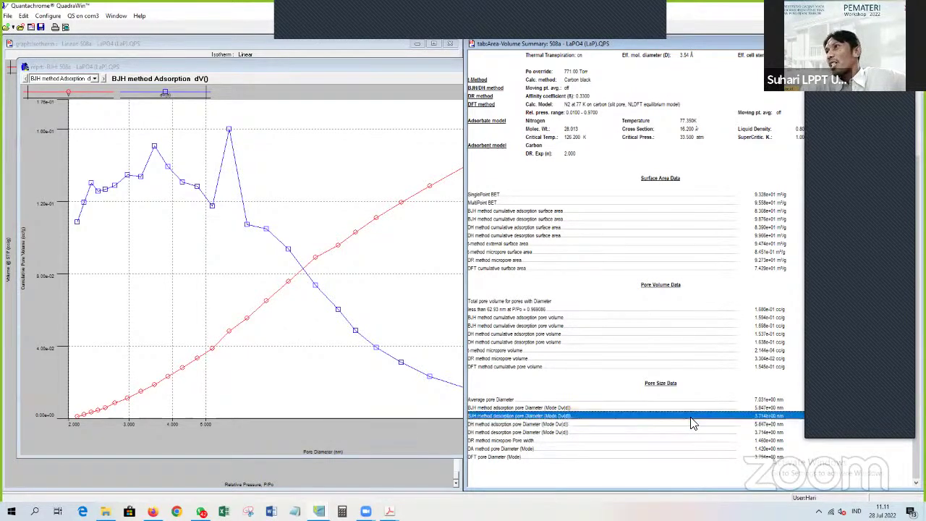
{"action": "left_click", "coordinate": [703, 432]}
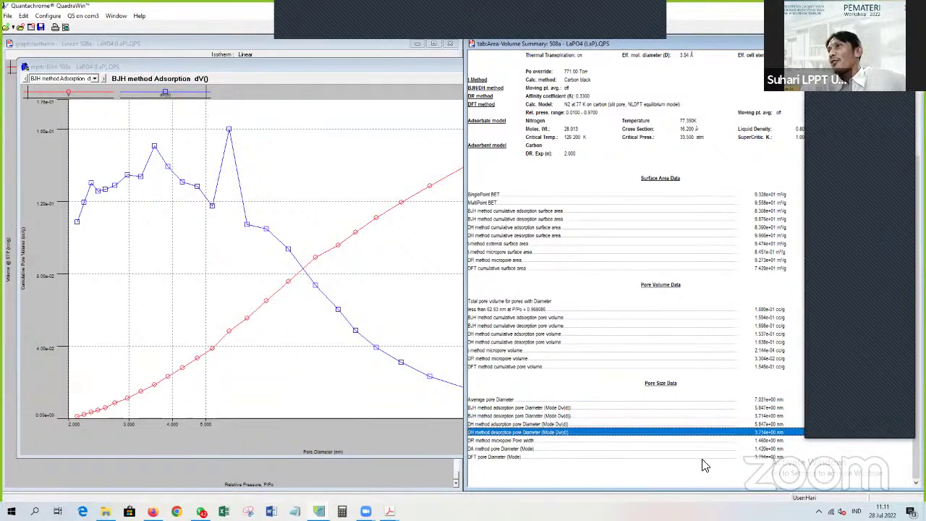
{"action": "left_click", "coordinate": [704, 458]}
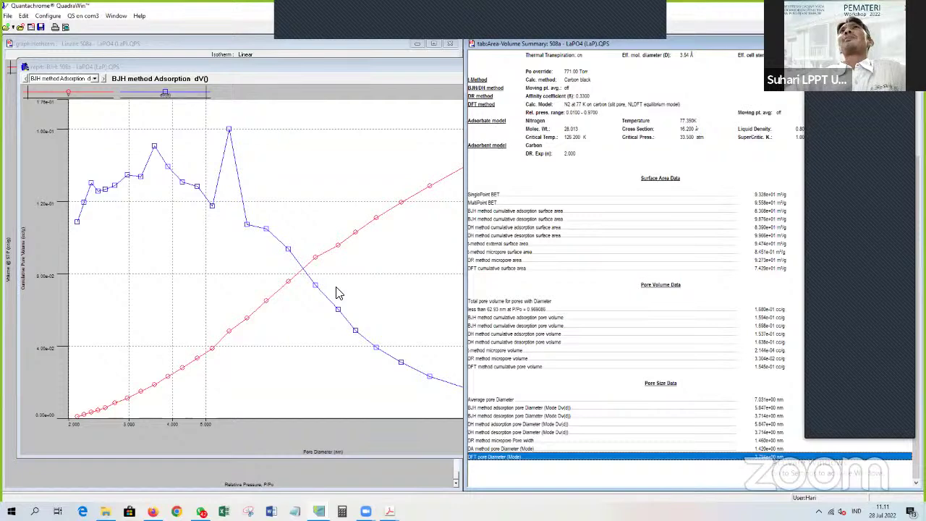
Browse the BJH report through the desorption summary and the desorption dV() and dS() graphs, ending on the desorption dV() graph.
{"action": "left_click", "coordinate": [104, 79]}
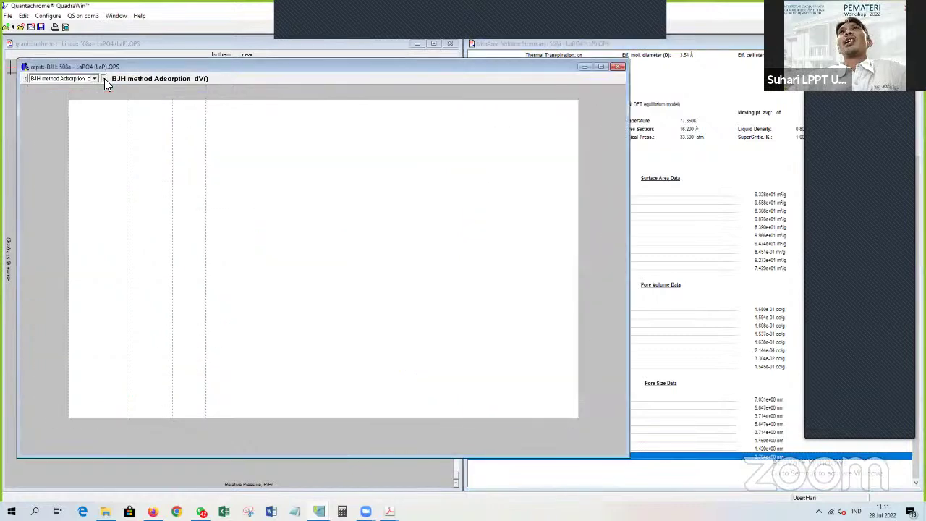
{"action": "left_click", "coordinate": [105, 80]}
{"action": "left_click", "coordinate": [104, 78]}
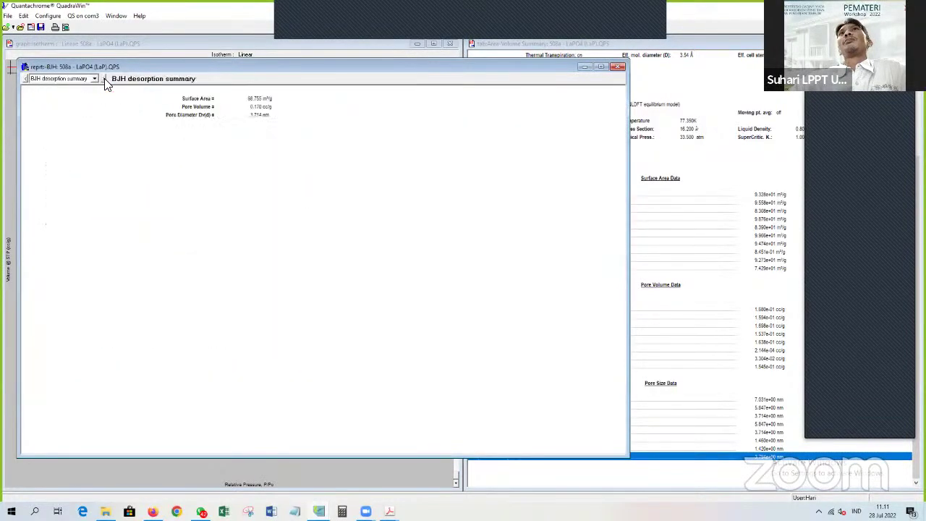
{"action": "left_click", "coordinate": [104, 78]}
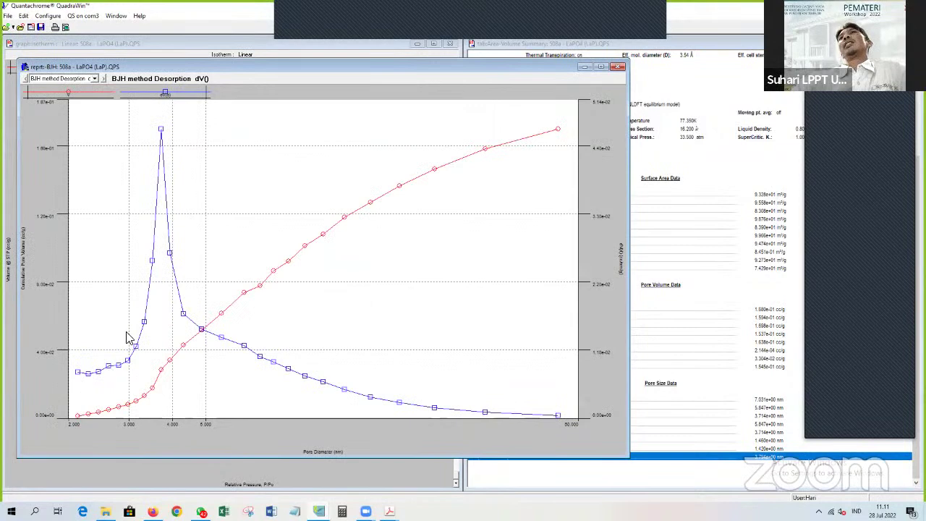
{"action": "left_click", "coordinate": [104, 78]}
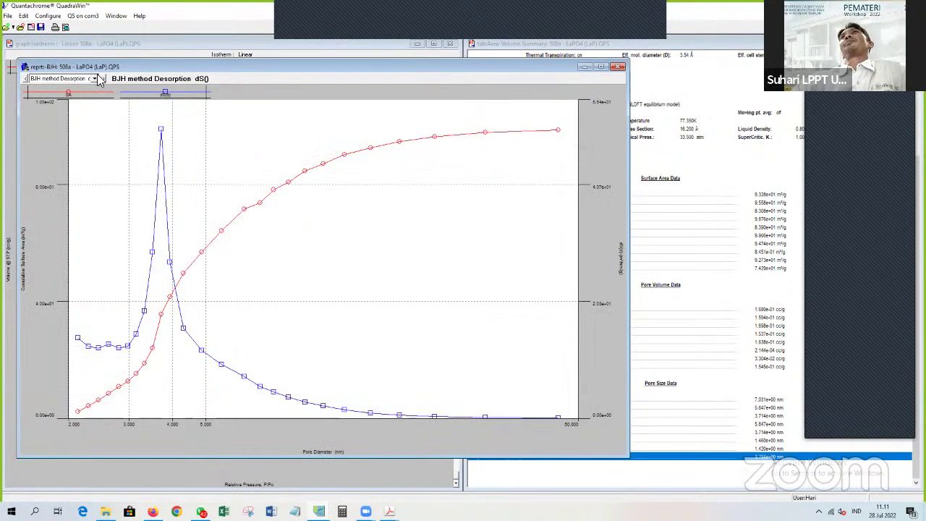
{"action": "left_click", "coordinate": [25, 79]}
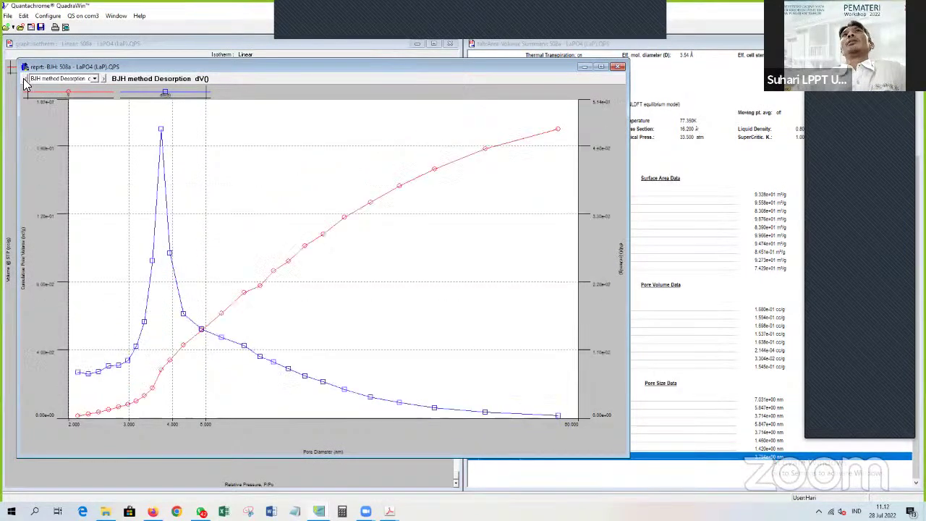
Go back to the BJH report's adsorption data table, review it and close the report.
{"action": "left_click", "coordinate": [26, 79]}
{"action": "left_click", "coordinate": [25, 79]}
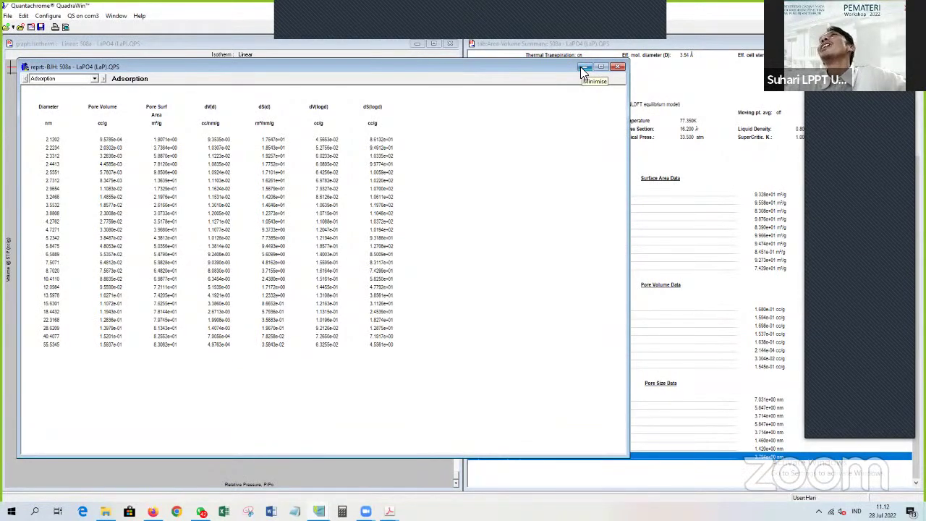
{"action": "left_click", "coordinate": [617, 67]}
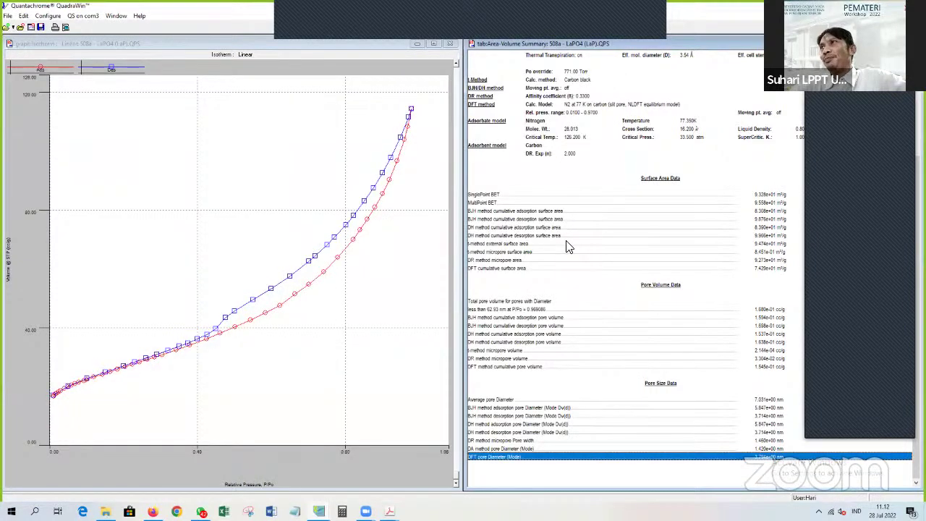
Open the T-Alpha-S Plot report beside the Area-Volume Summary and page through its V-t method summary to the V-t plot.
{"action": "left_click", "coordinate": [483, 246]}
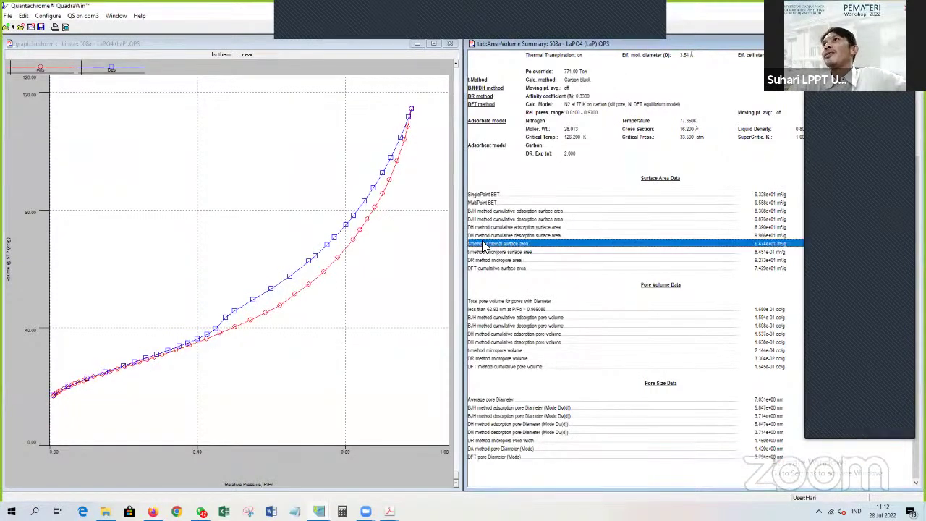
{"action": "right_click", "coordinate": [250, 172]}
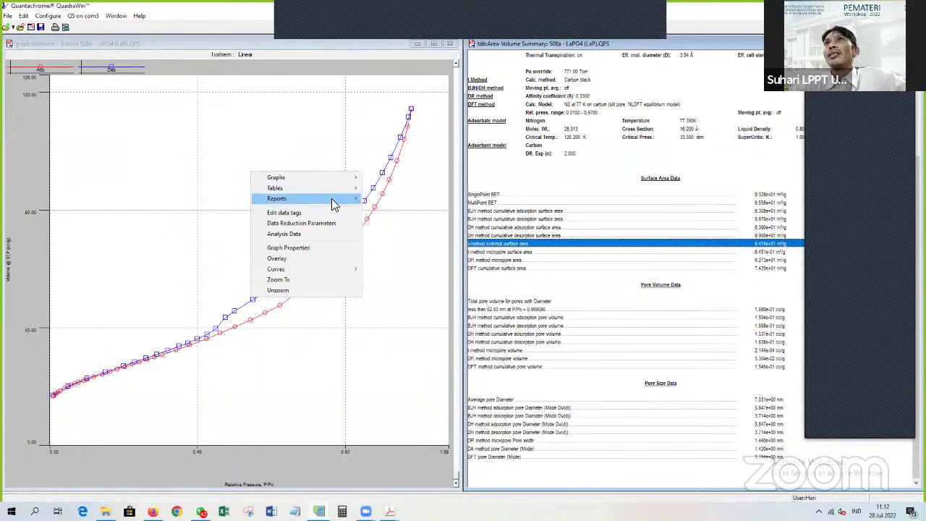
{"action": "mouse_move", "coordinate": [333, 205]}
{"action": "left_click", "coordinate": [417, 263]}
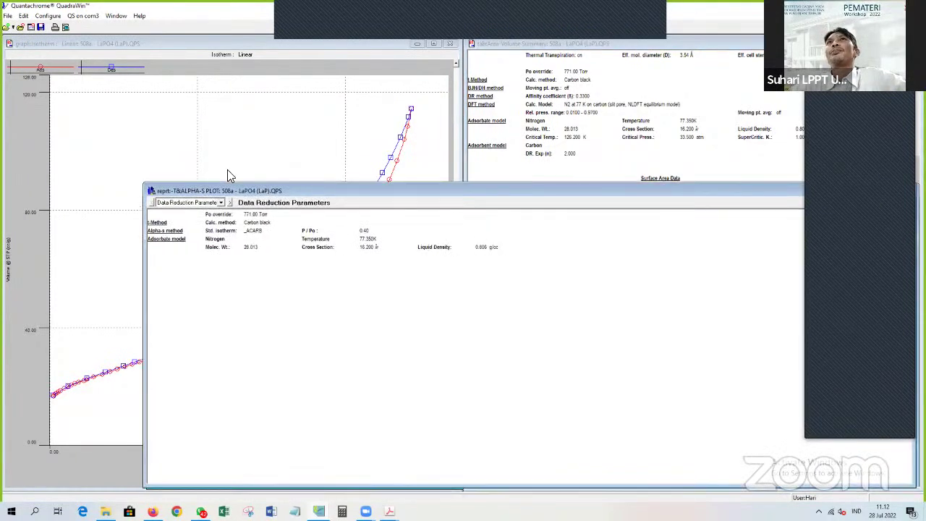
{"action": "left_click_drag", "start_coordinate": [277, 192], "coordinate": [152, 78]}
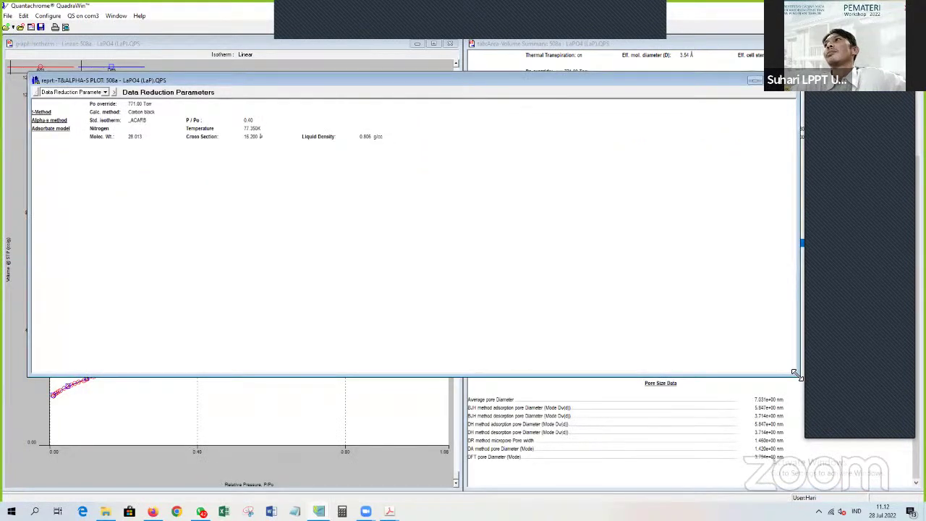
{"action": "left_click_drag", "start_coordinate": [794, 374], "coordinate": [458, 476]}
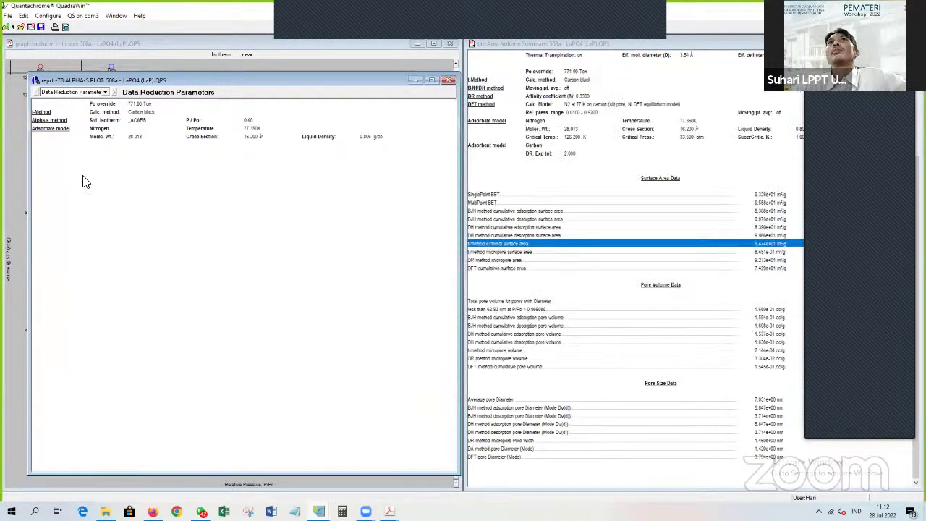
{"action": "left_click", "coordinate": [115, 94]}
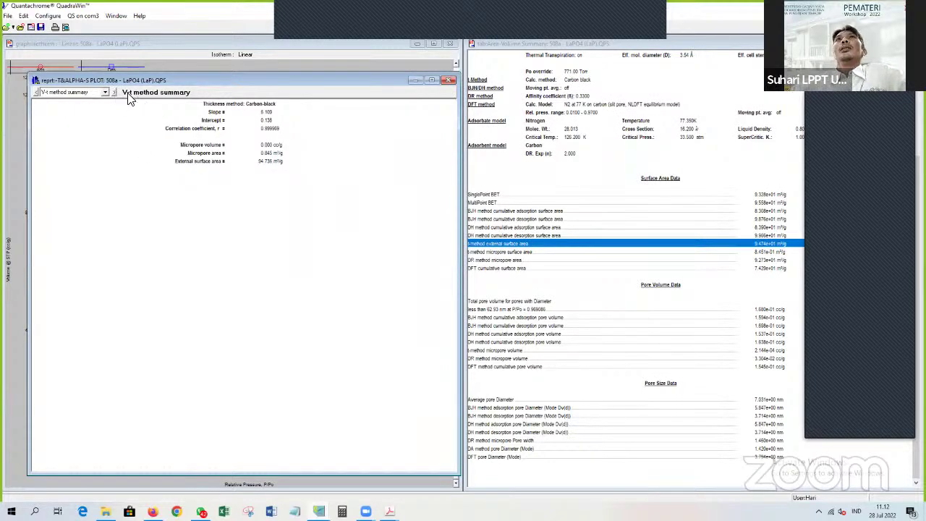
{"action": "left_click", "coordinate": [113, 93]}
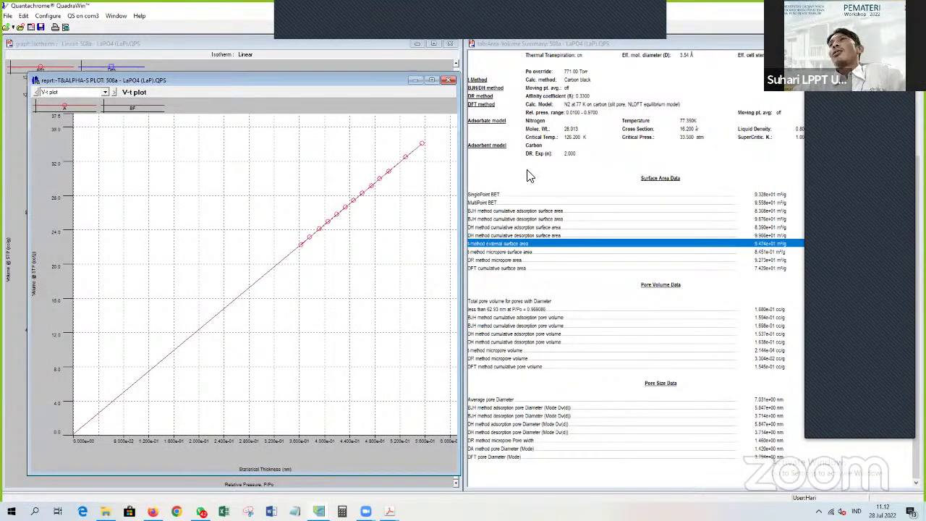
Open the t-Plot method's t plot graph and resize its window to sit beside the V-t plot.
{"action": "right_click", "coordinate": [504, 174]}
{"action": "mouse_move", "coordinate": [556, 178]}
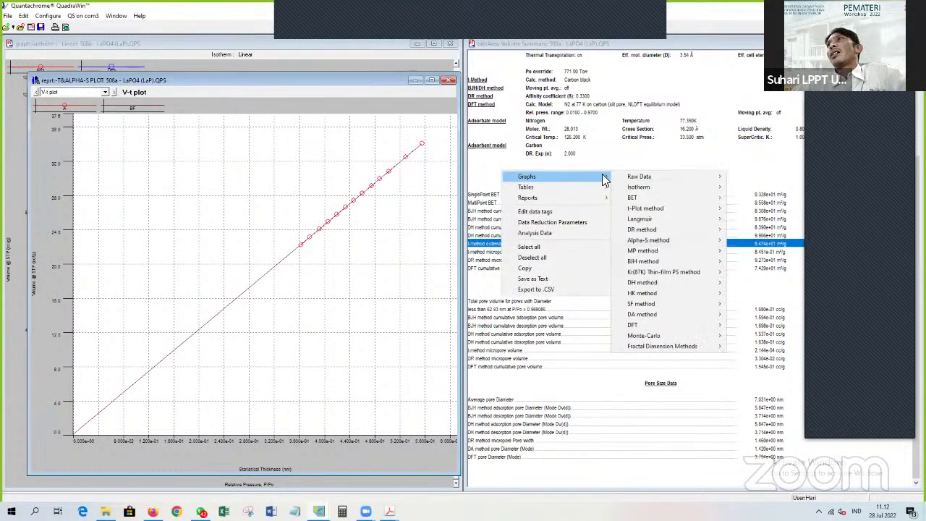
{"action": "mouse_move", "coordinate": [660, 209]}
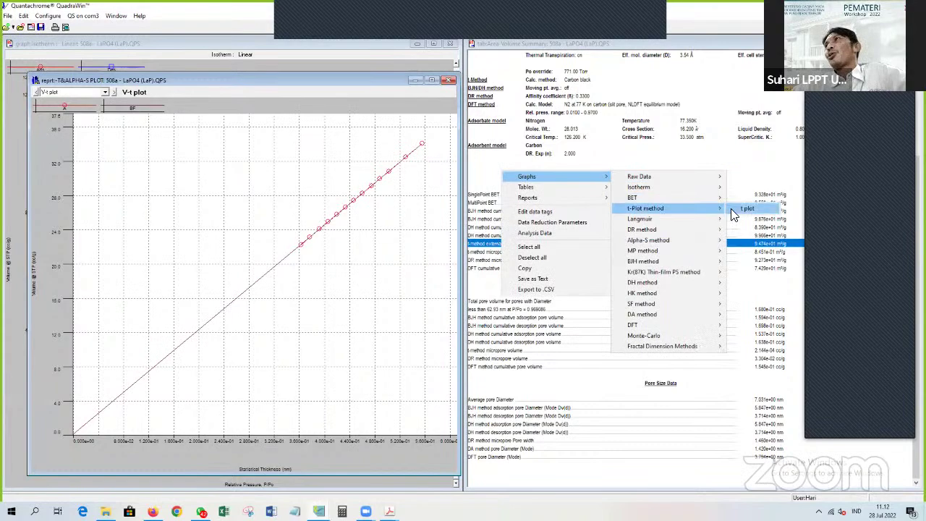
{"action": "left_click", "coordinate": [731, 209]}
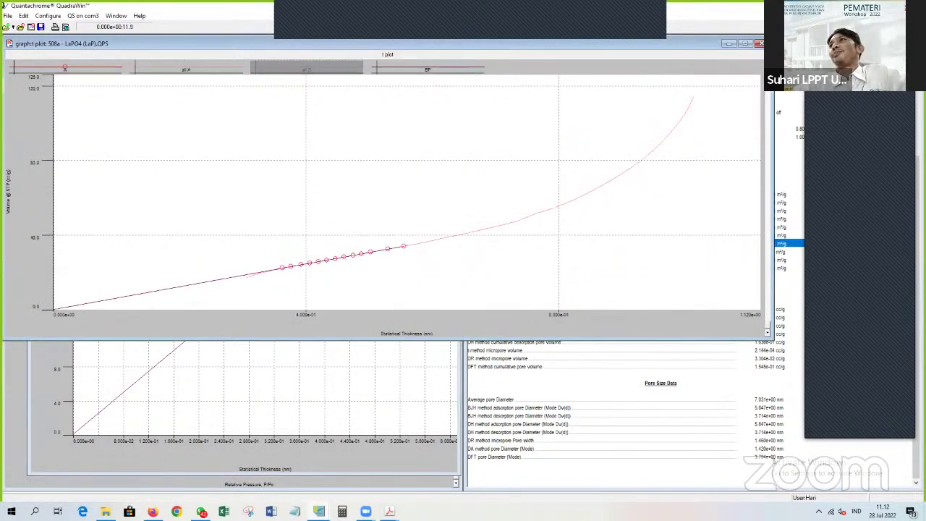
{"action": "left_click_drag", "start_coordinate": [2, 339], "coordinate": [437, 436]}
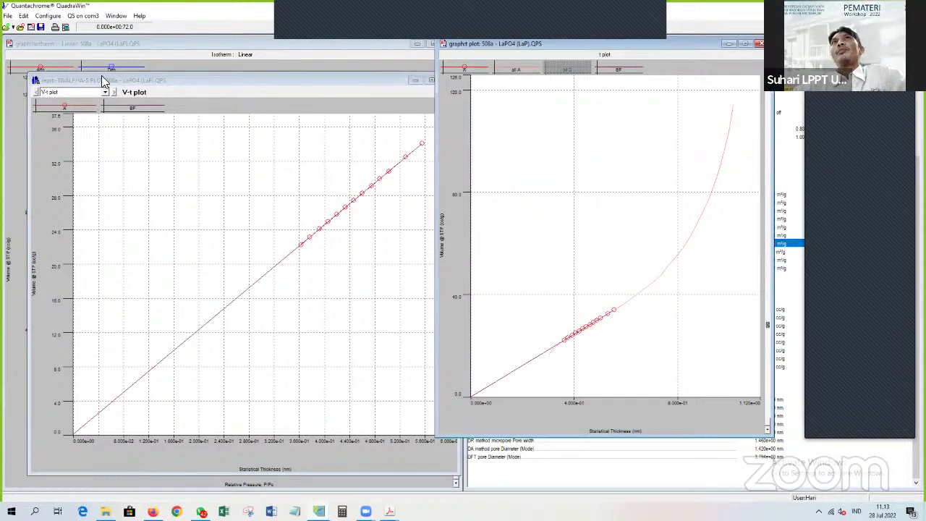
Compare the report's V-t method summary with the t-method external and micropore surface area rows in the Area-Volume Summary.
{"action": "left_click", "coordinate": [68, 92]}
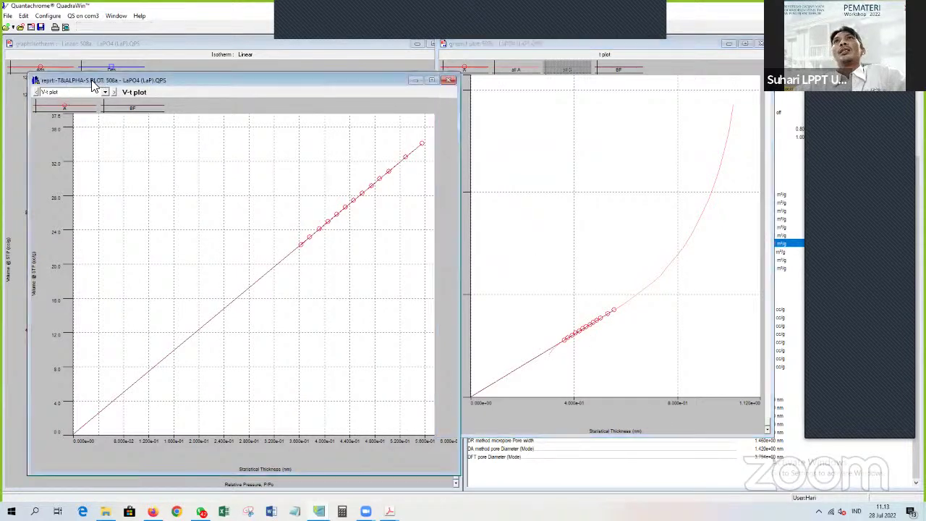
{"action": "left_click", "coordinate": [38, 93]}
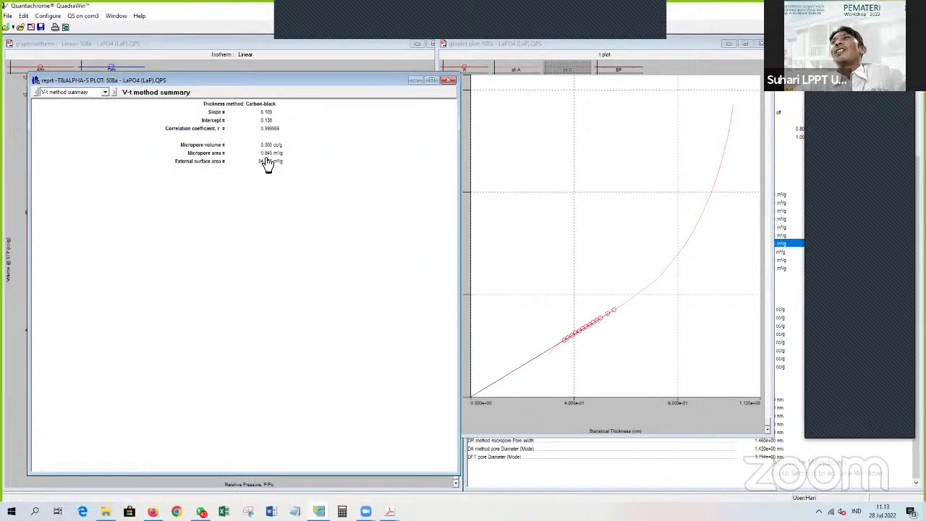
{"action": "left_click", "coordinate": [550, 452]}
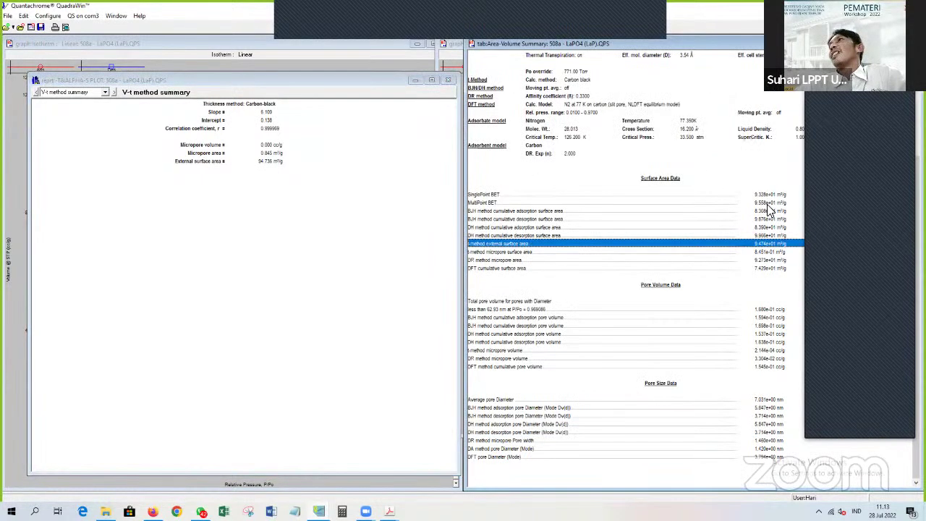
{"action": "left_click", "coordinate": [756, 253]}
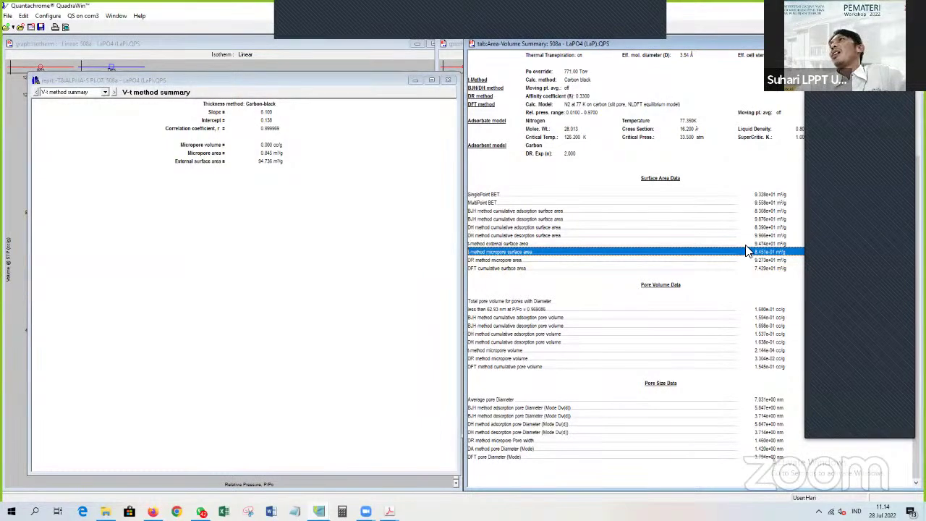
{"action": "key", "text": "Up"}
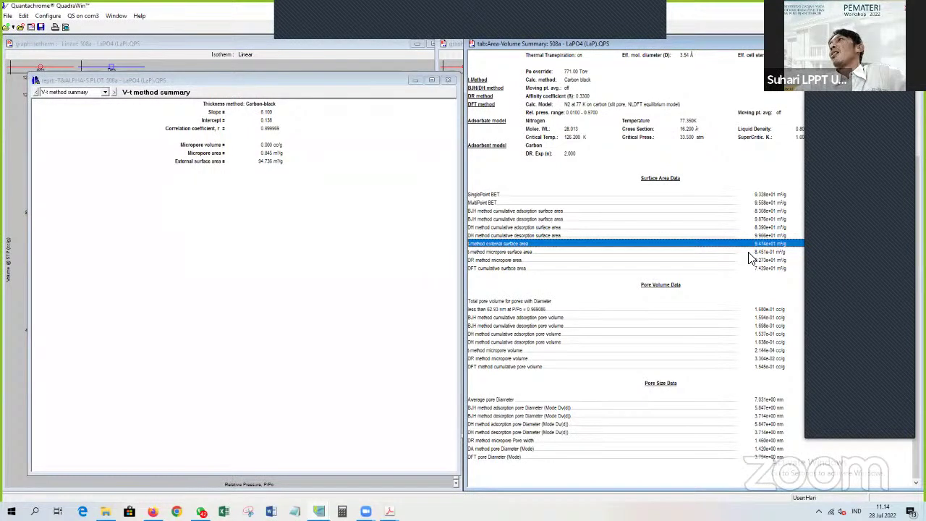
{"action": "key", "text": "Down"}
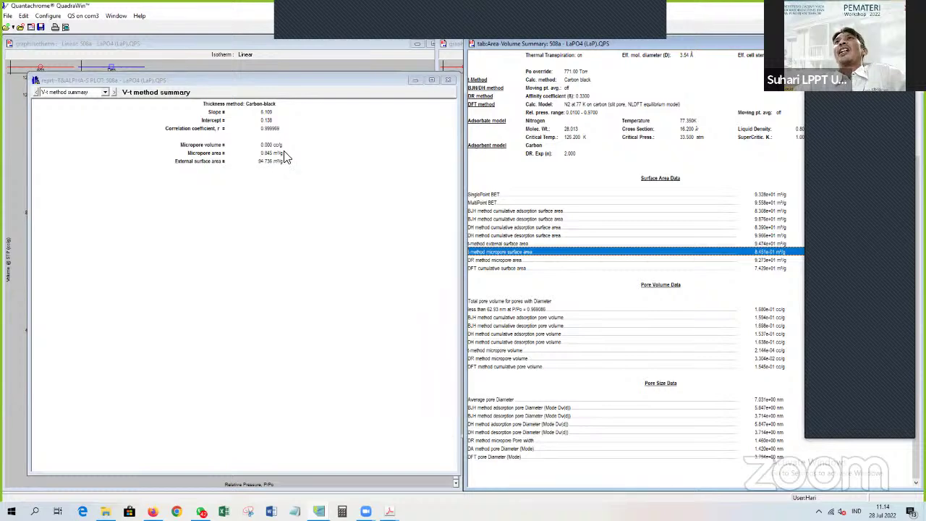
Review the Alpha-S plot and Alpha-s summary in the T-Alpha-S Plot report, then close the report.
{"action": "left_click", "coordinate": [113, 93]}
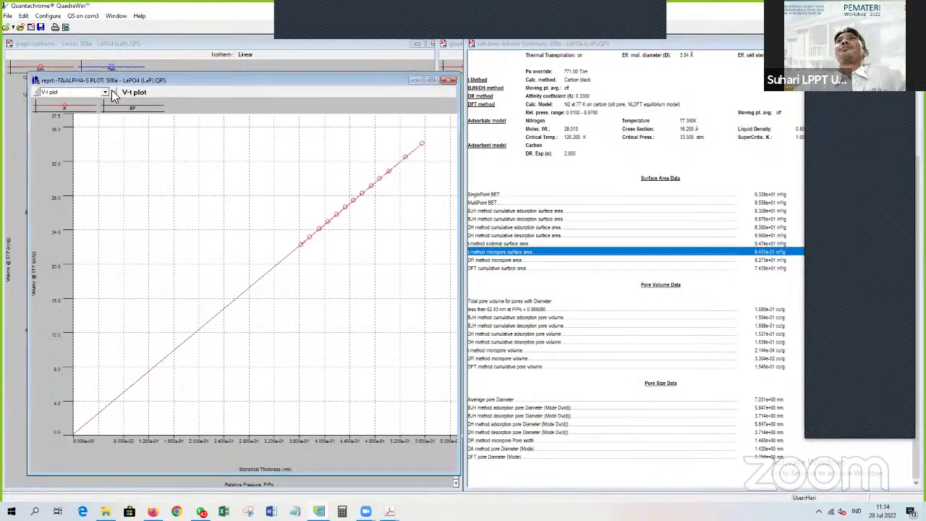
{"action": "left_click", "coordinate": [113, 93]}
{"action": "left_click", "coordinate": [113, 93]}
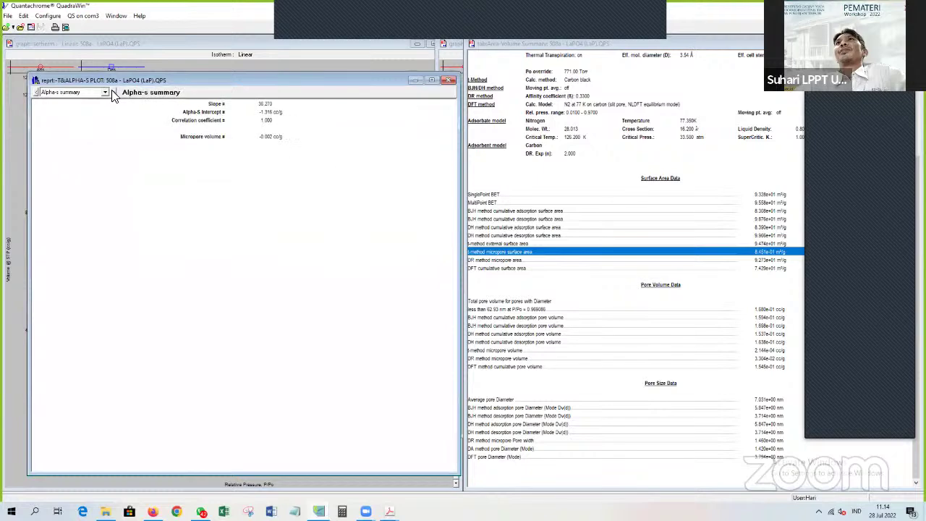
{"action": "left_click", "coordinate": [113, 93]}
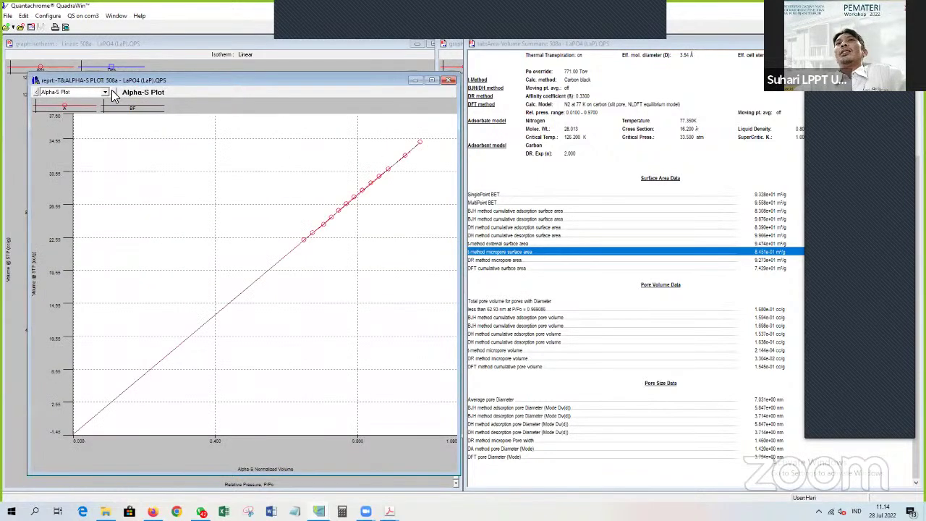
{"action": "left_click", "coordinate": [35, 92]}
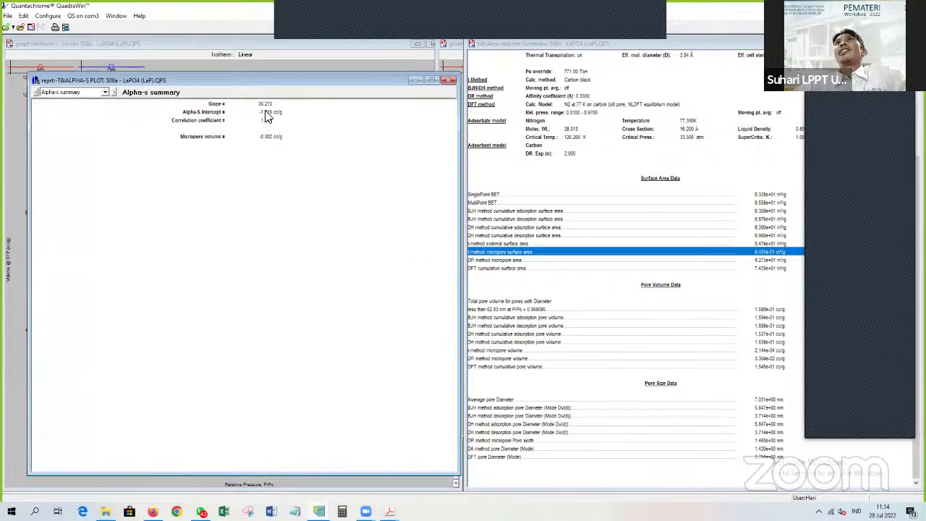
{"action": "left_click", "coordinate": [449, 81]}
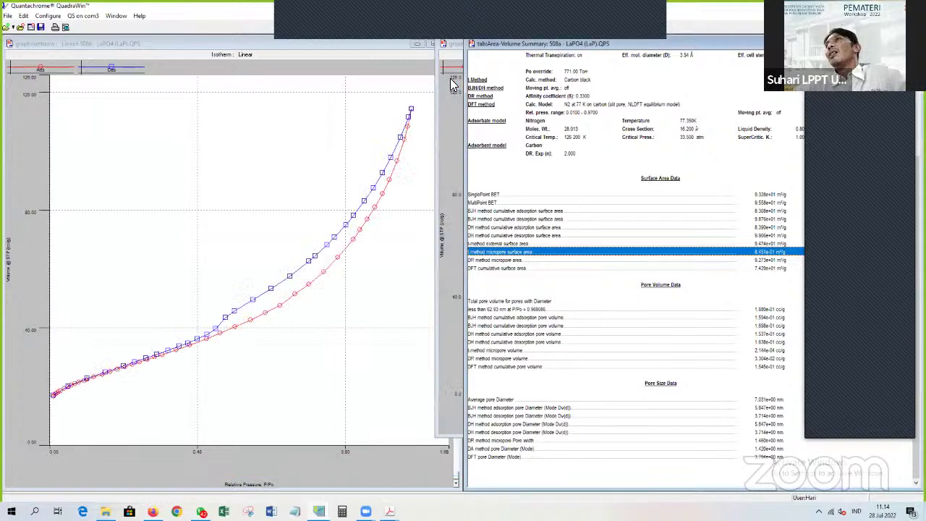
Highlight the DR method micropore area row, open the DA-DR report, display its DA Plot and resize the report window narrower and taller.
{"action": "left_click", "coordinate": [484, 260]}
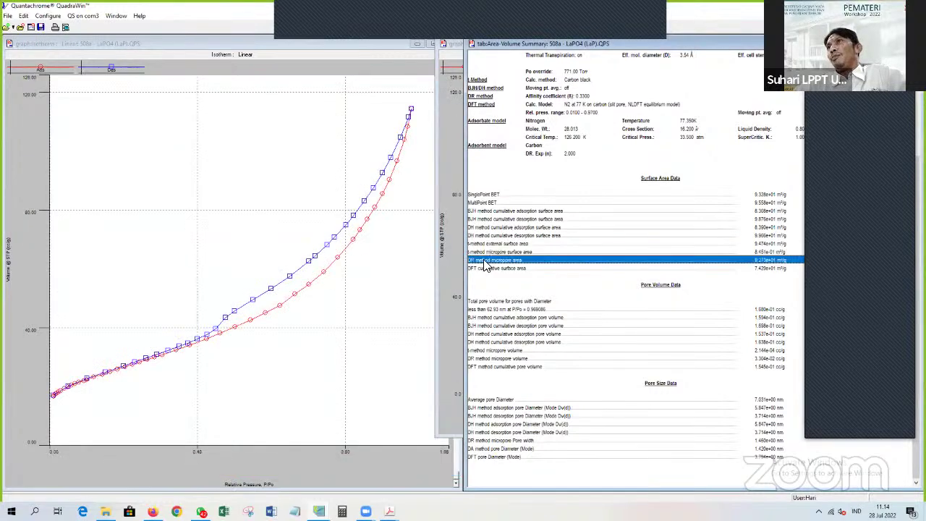
{"action": "right_click", "coordinate": [180, 160]}
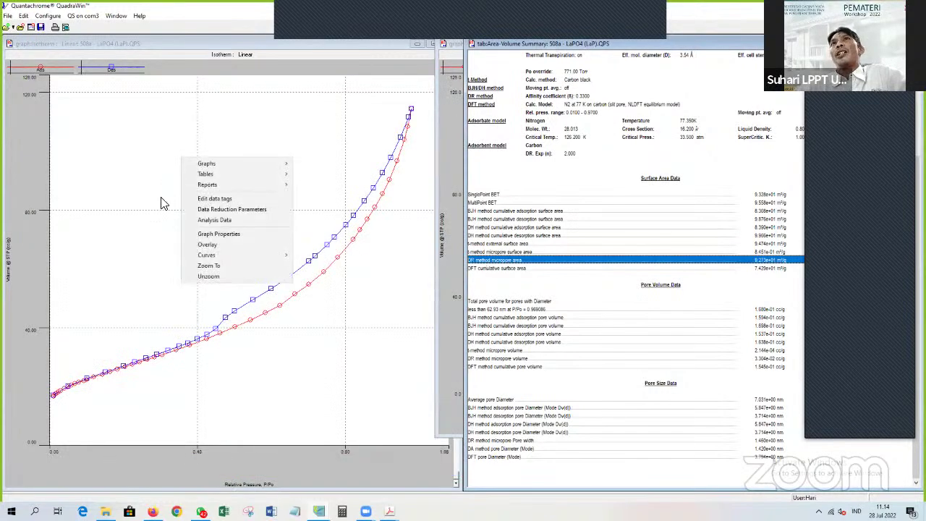
{"action": "mouse_move", "coordinate": [290, 185]}
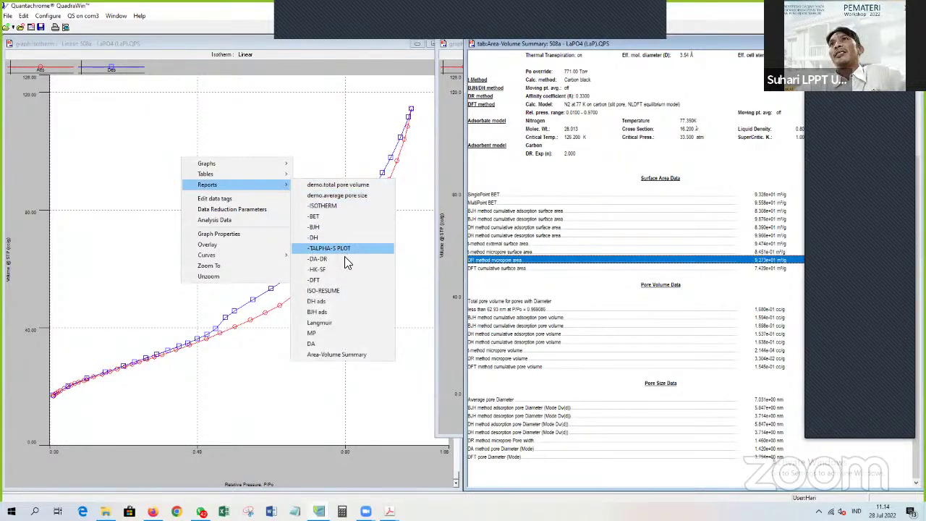
{"action": "left_click", "coordinate": [340, 260]}
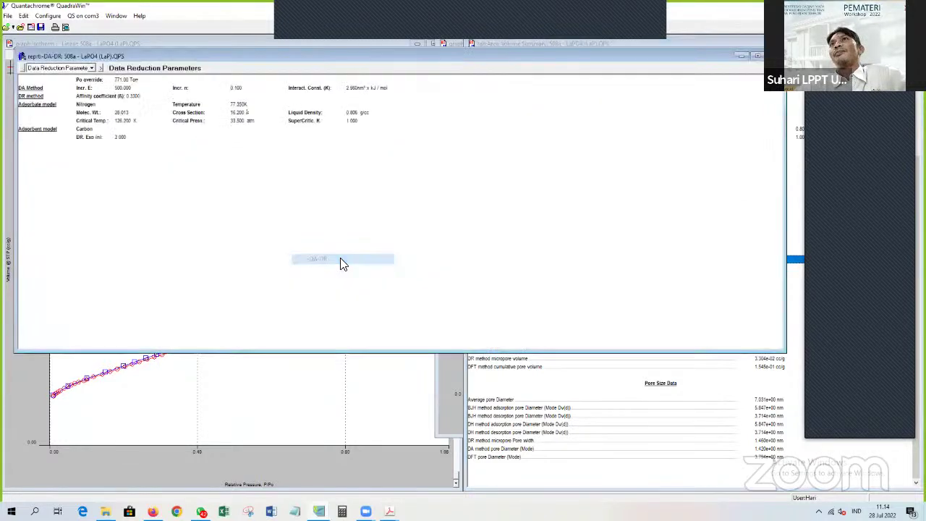
{"action": "left_click", "coordinate": [100, 67]}
{"action": "key", "text": "Down"}
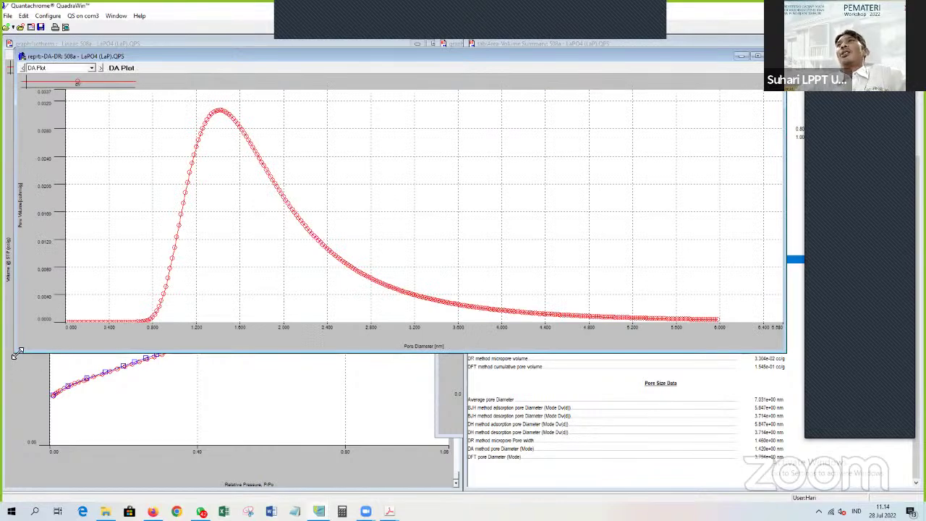
{"action": "left_click_drag", "start_coordinate": [19, 351], "coordinate": [274, 445]}
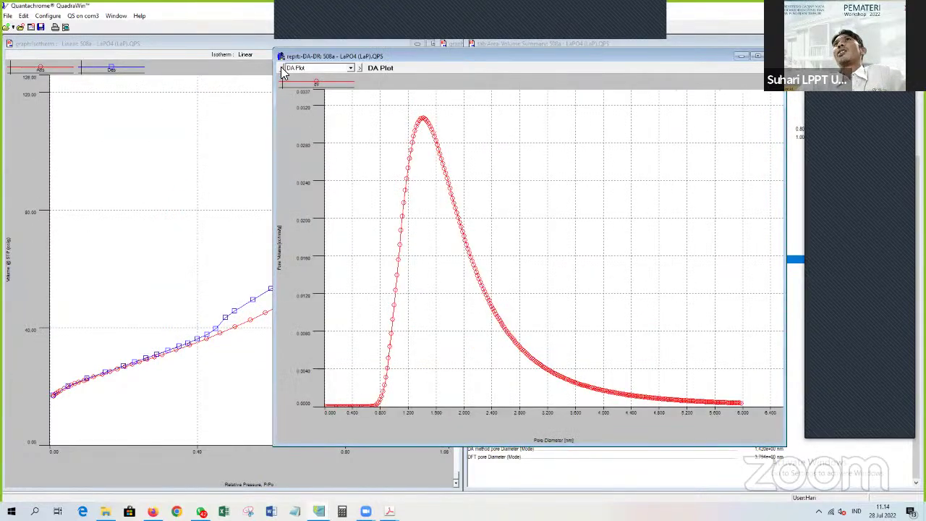
Review the DA summary's pore diameter and the DR summary in the DA-DR report, ending on the DR Plot.
{"action": "key", "text": "Up"}
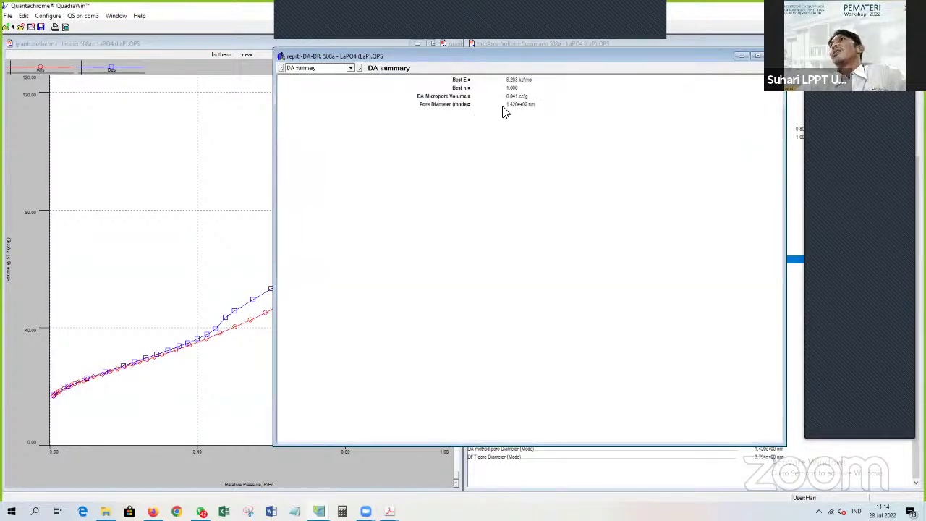
{"action": "left_click", "coordinate": [463, 107]}
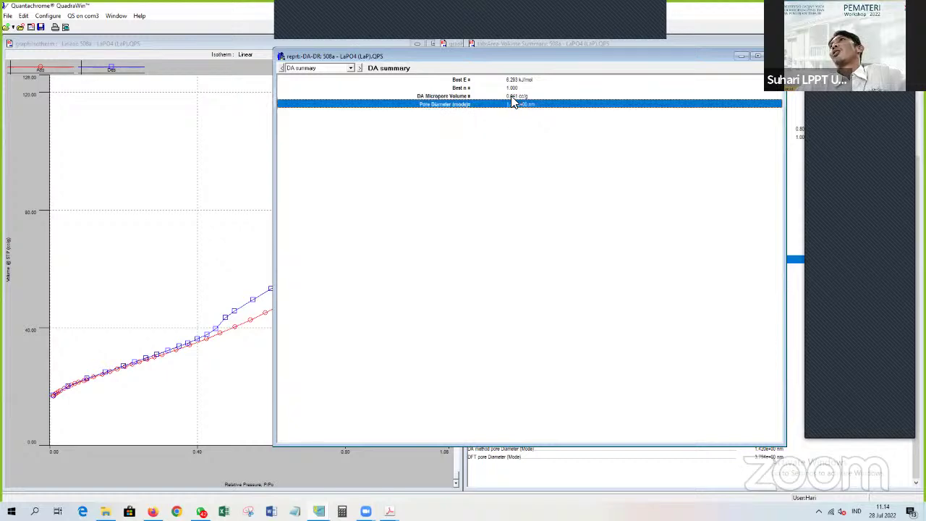
{"action": "left_click", "coordinate": [360, 68]}
{"action": "left_click", "coordinate": [360, 68]}
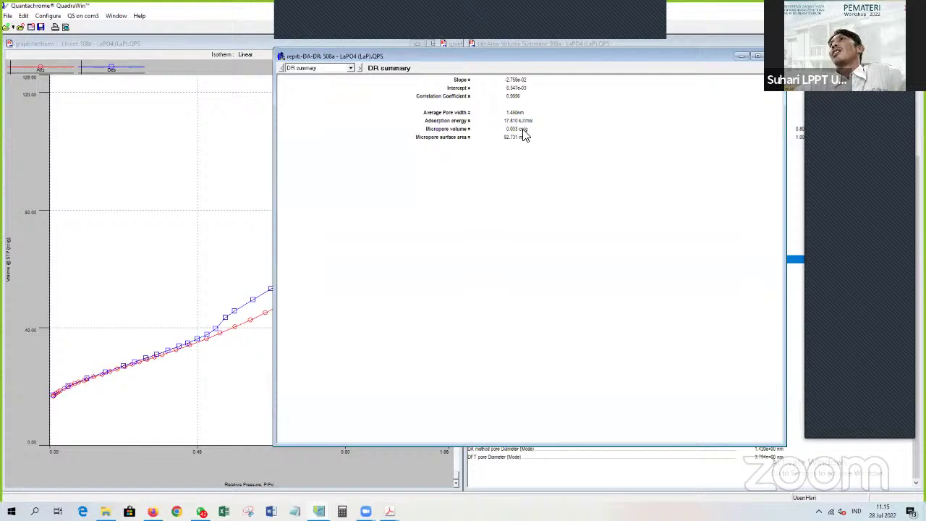
{"action": "left_click", "coordinate": [360, 68]}
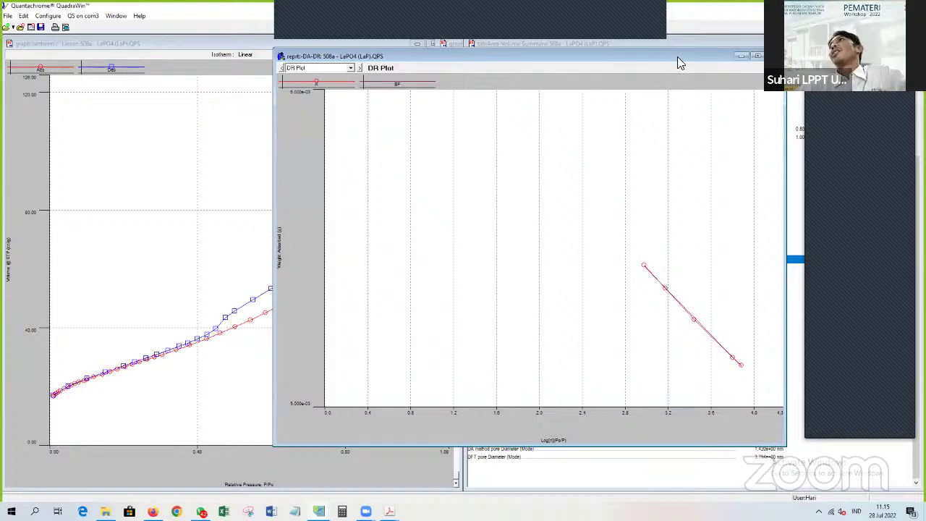
Move the DA-DR report window away from the Area-Volume Summary and close the t plot graph behind it.
{"action": "left_click_drag", "start_coordinate": [663, 61], "coordinate": [493, 80]}
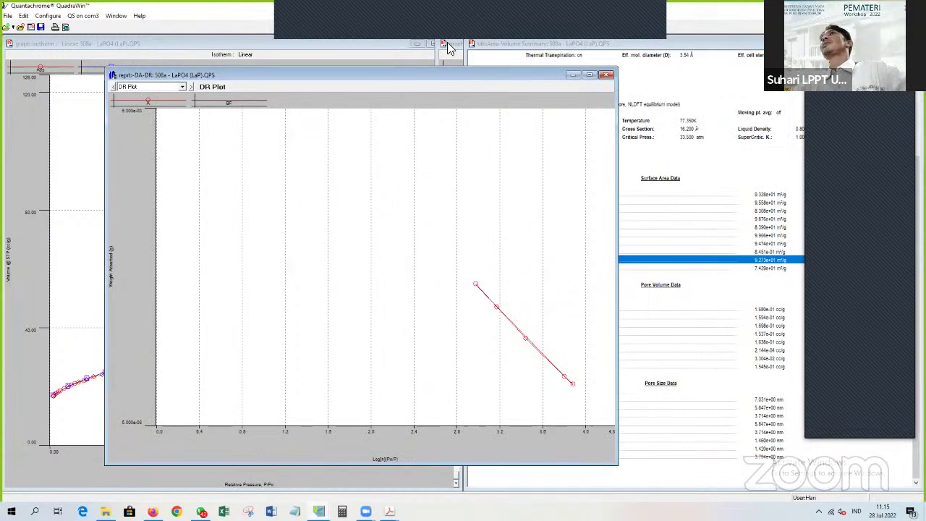
{"action": "left_click", "coordinate": [447, 45]}
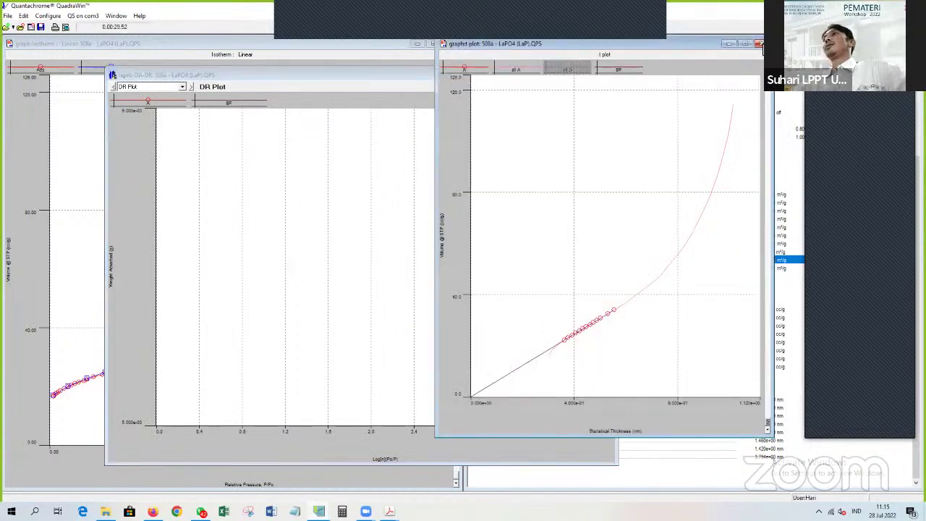
{"action": "left_click", "coordinate": [759, 44]}
Check which data points carry the R tag for DR and Fractal in the data tags, leaving them unedited.
{"action": "right_click", "coordinate": [433, 199]}
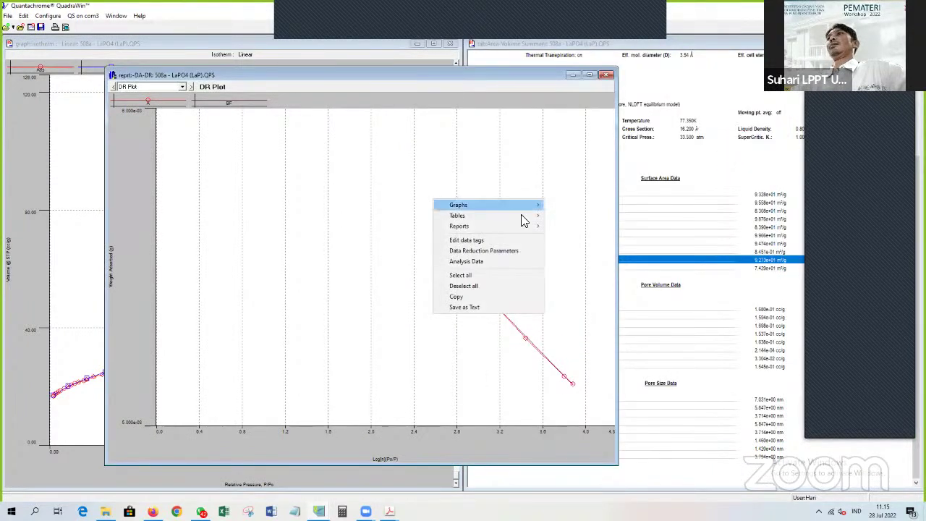
{"action": "mouse_move", "coordinate": [522, 215]}
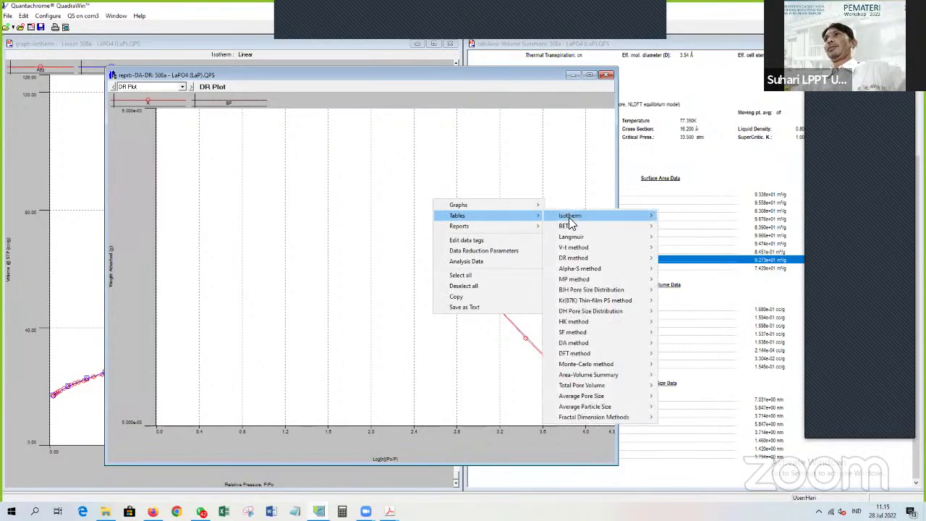
{"action": "left_click", "coordinate": [492, 242]}
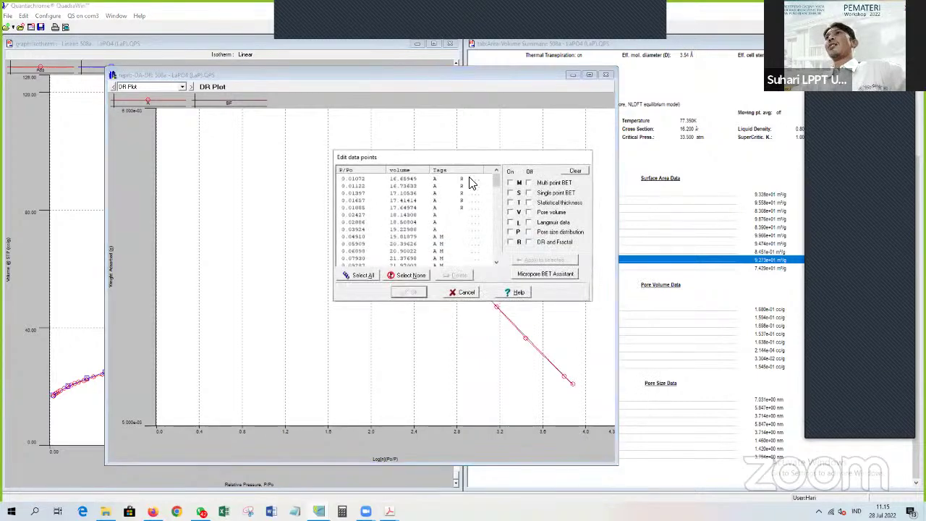
{"action": "left_click", "coordinate": [464, 295]}
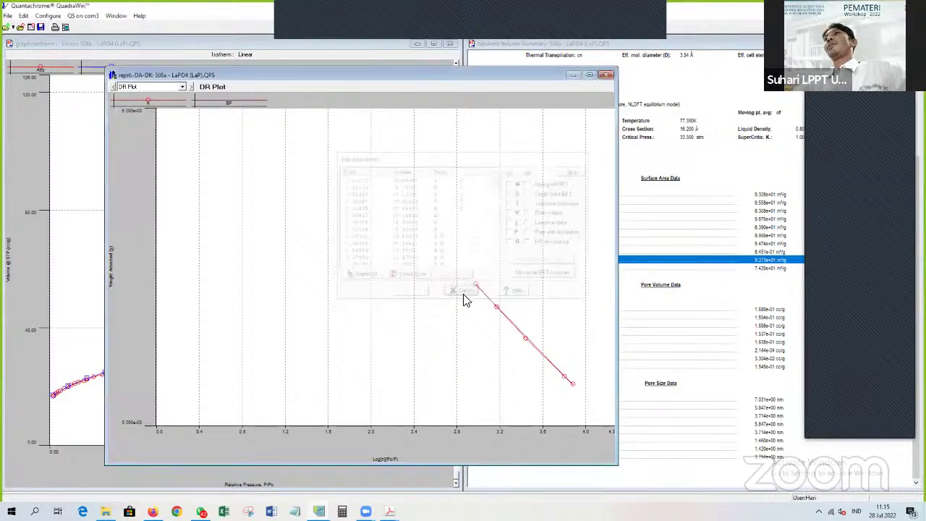
Open the DR method's DR Plot graph in its own window.
{"action": "right_click", "coordinate": [410, 180]}
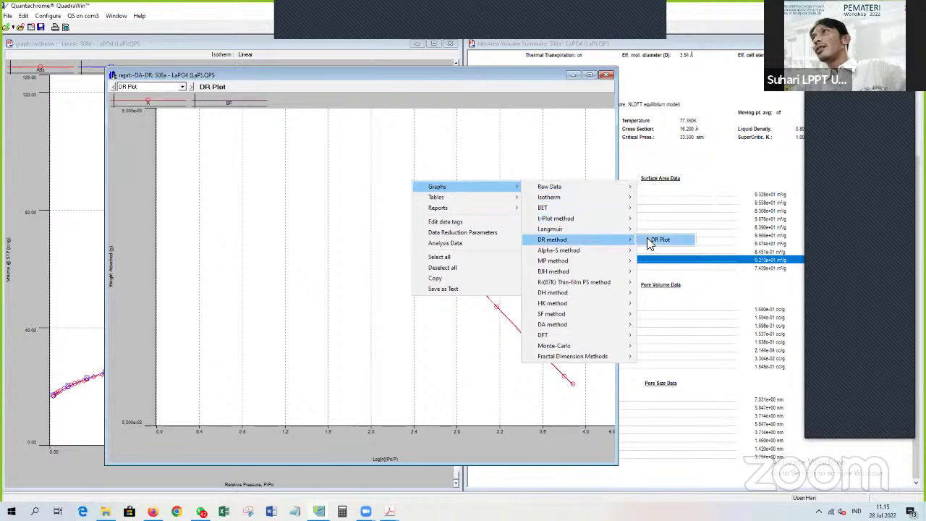
{"action": "left_click", "coordinate": [650, 239]}
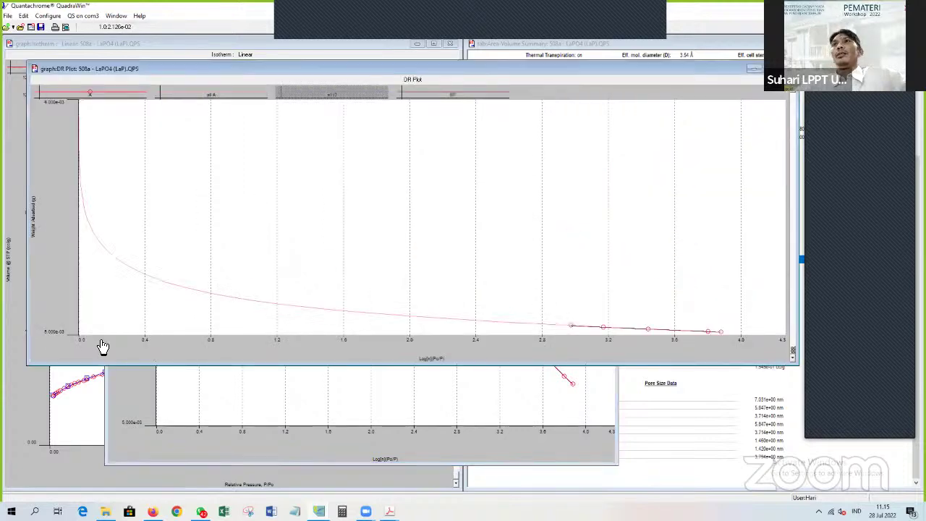